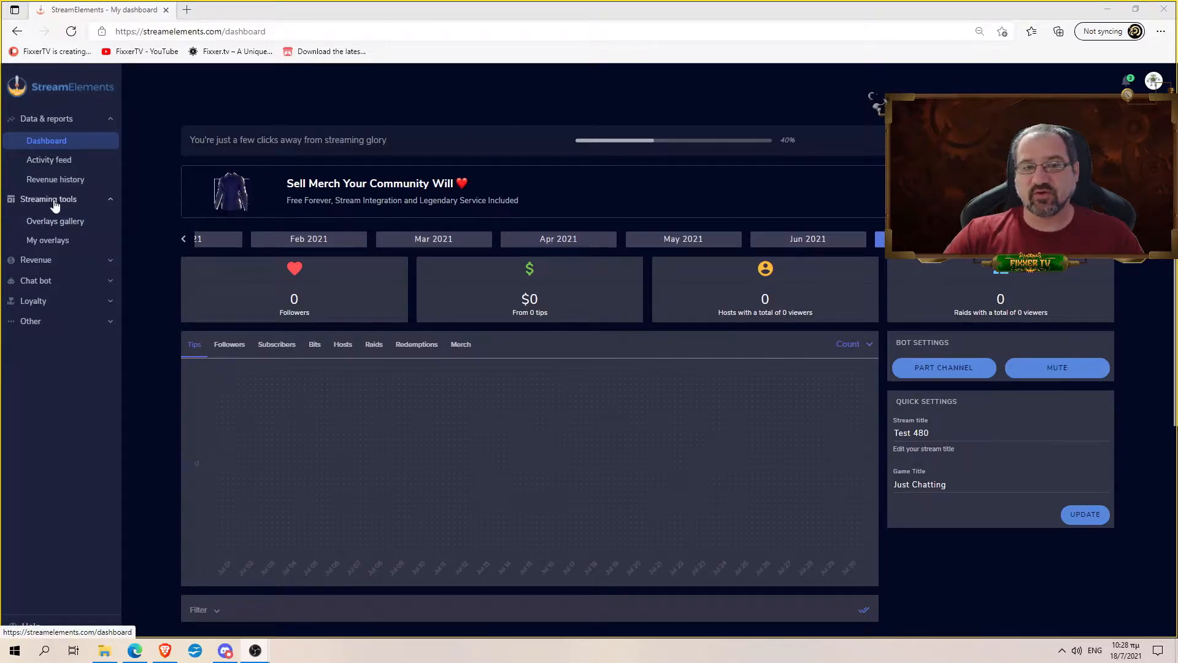
- Open Streaming tools > Overlays gallery and browse the themes to the Doomhammer animated super theme
click(62, 221)
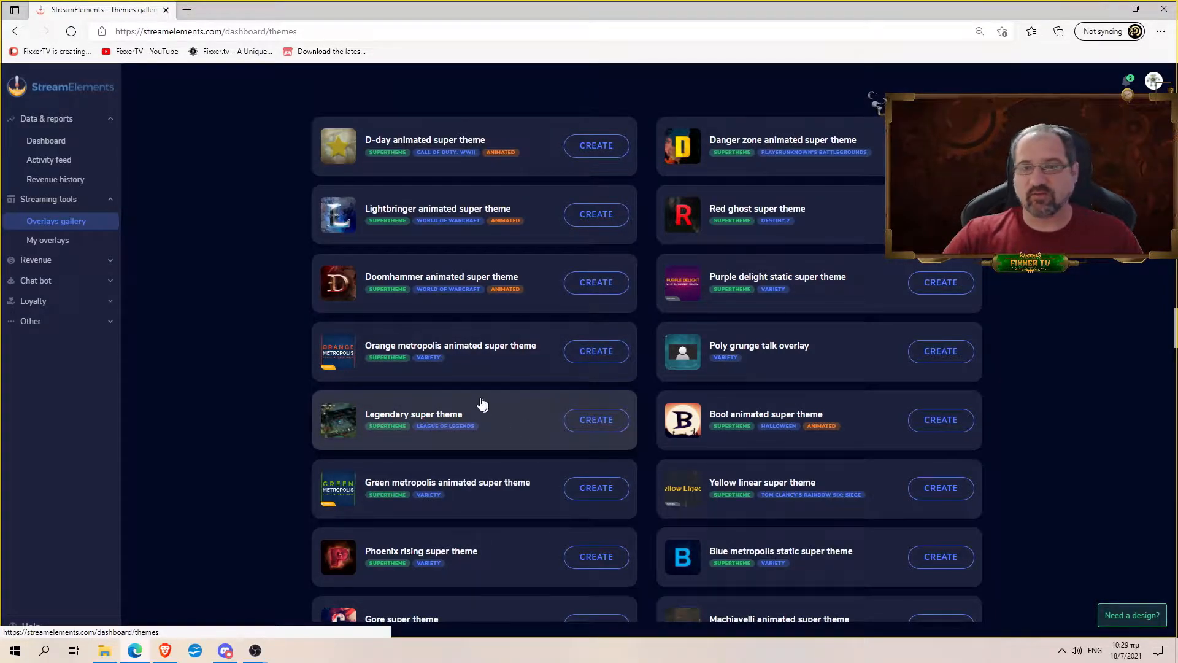
scroll(466, 342, down, 7)
scroll(462, 343, down, 15)
scroll(451, 339, down, 10)
scroll(485, 351, down, 15)
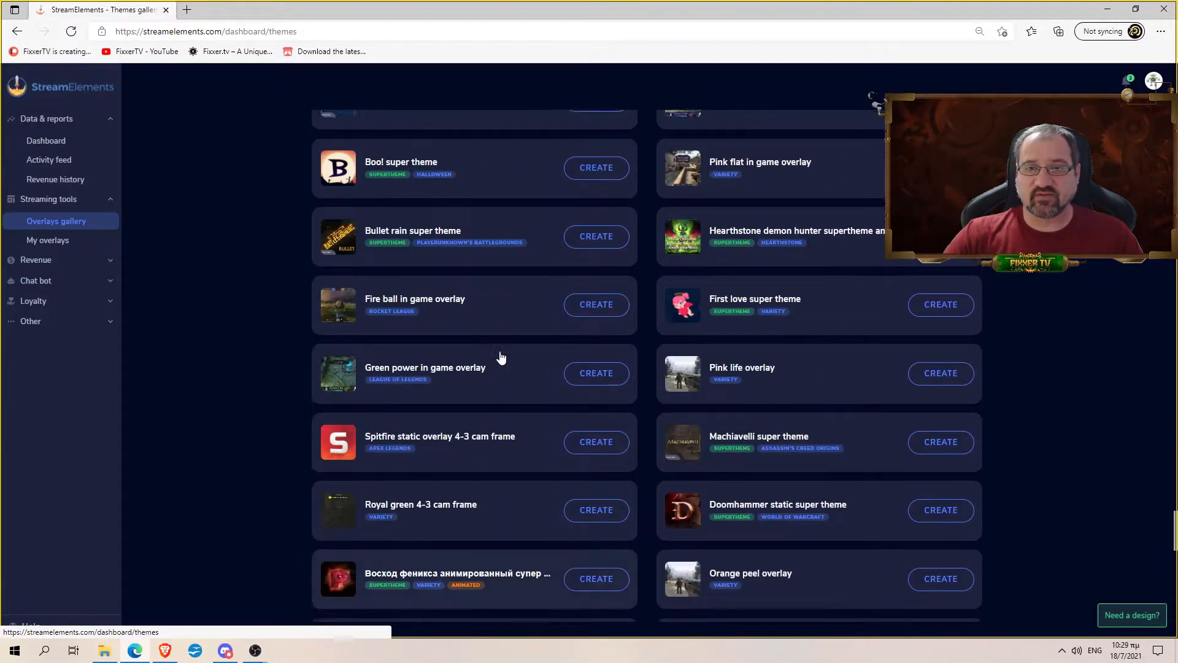
scroll(499, 351, up, 11)
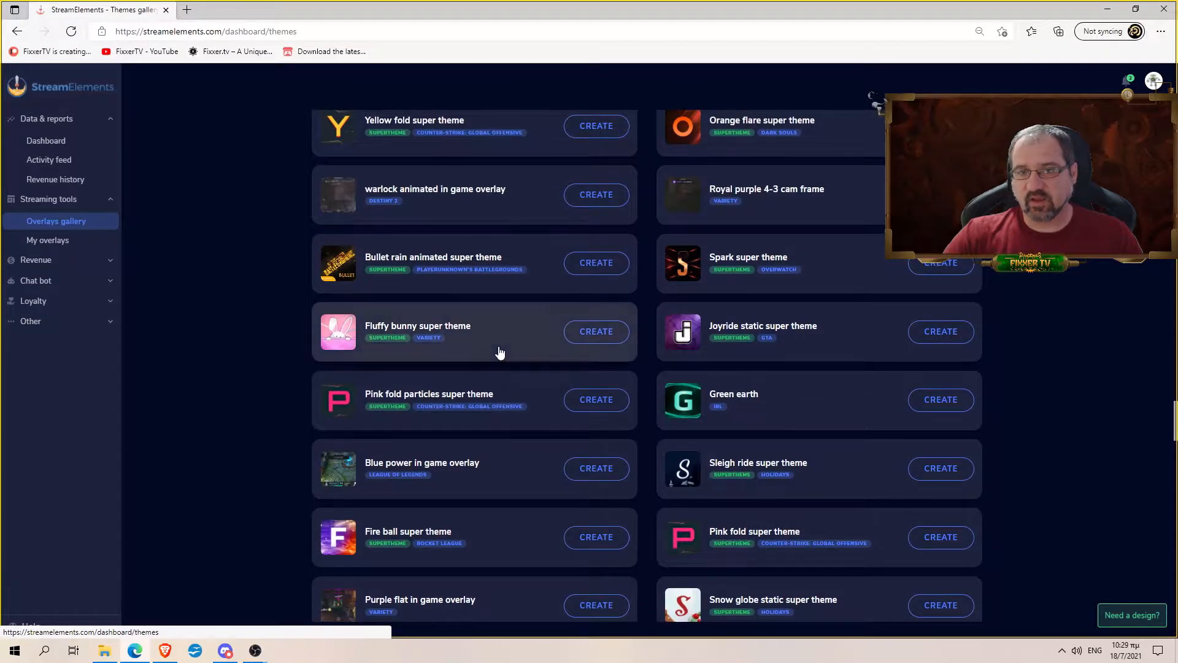
scroll(478, 354, up, 3)
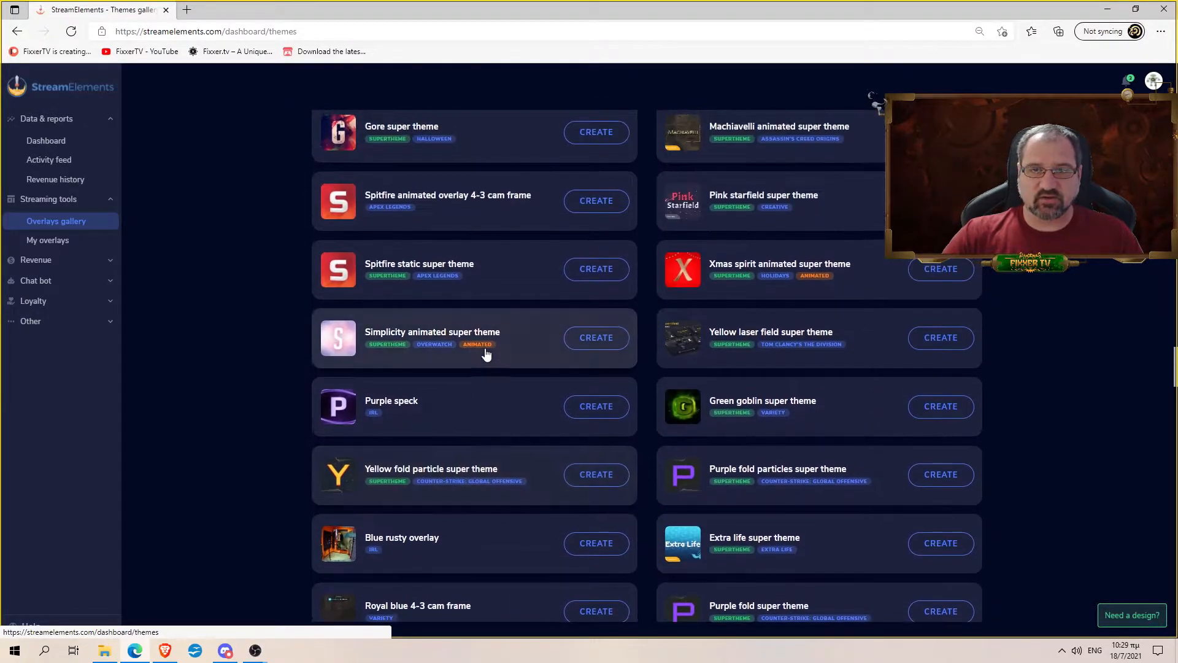
scroll(492, 344, up, 5)
scroll(528, 353, up, 5)
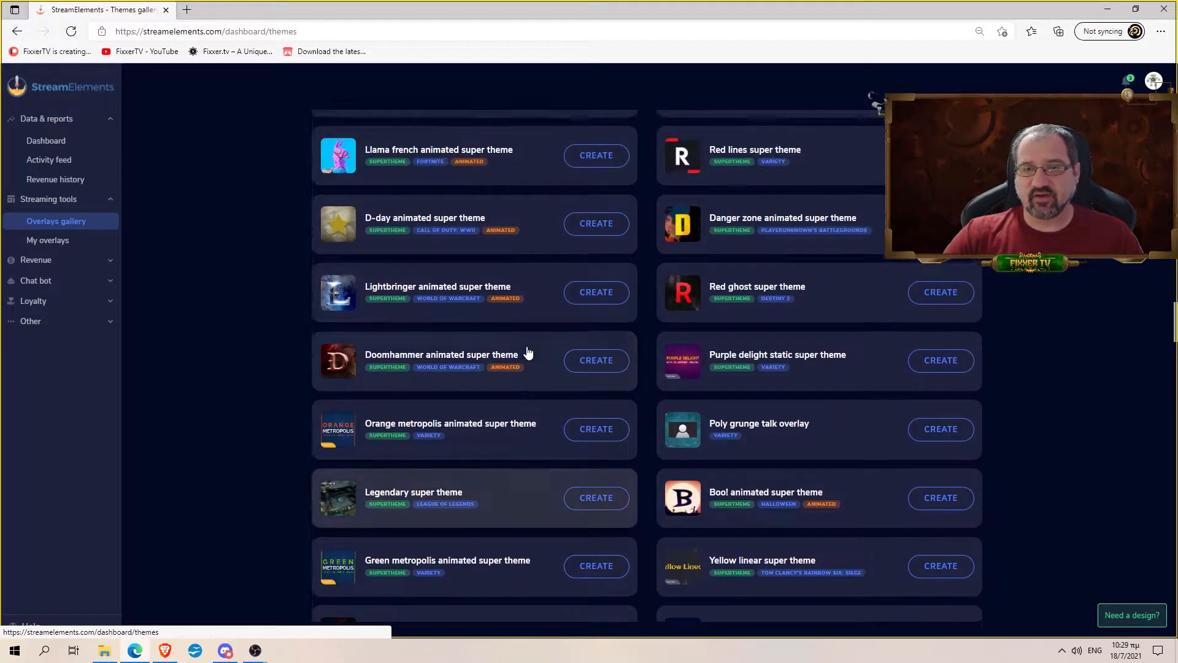
scroll(508, 355, down, 1)
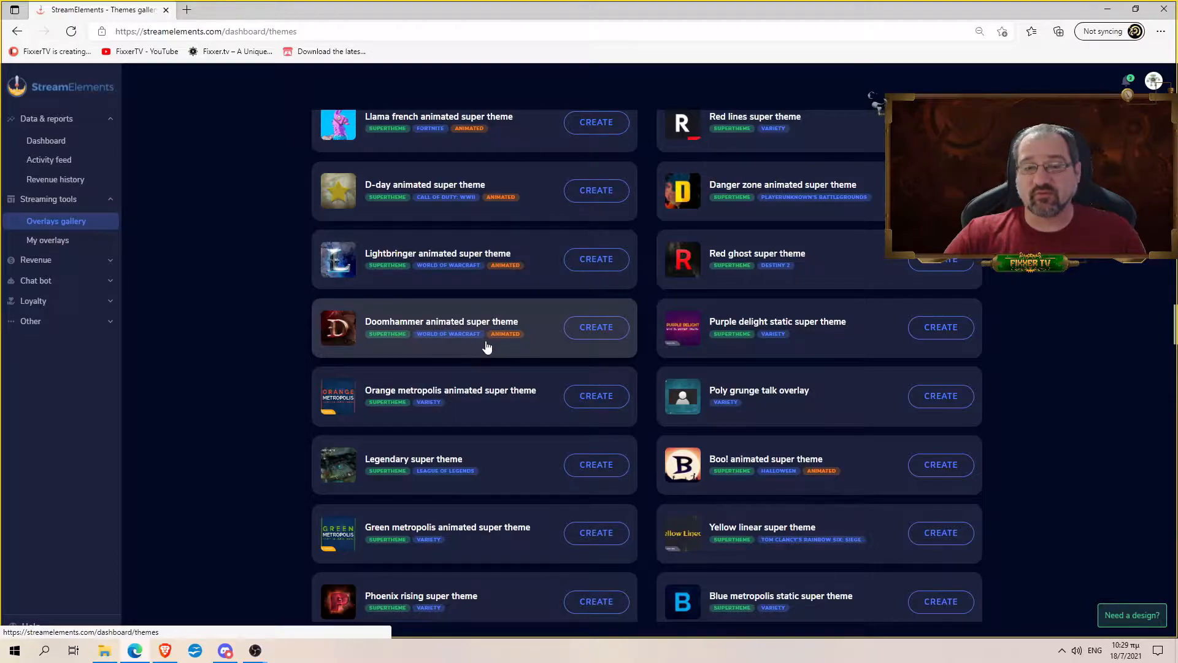
- Preview Doomhammer's starting soon, BRB and webcam talk scenes, then create the overlay set
click(455, 315)
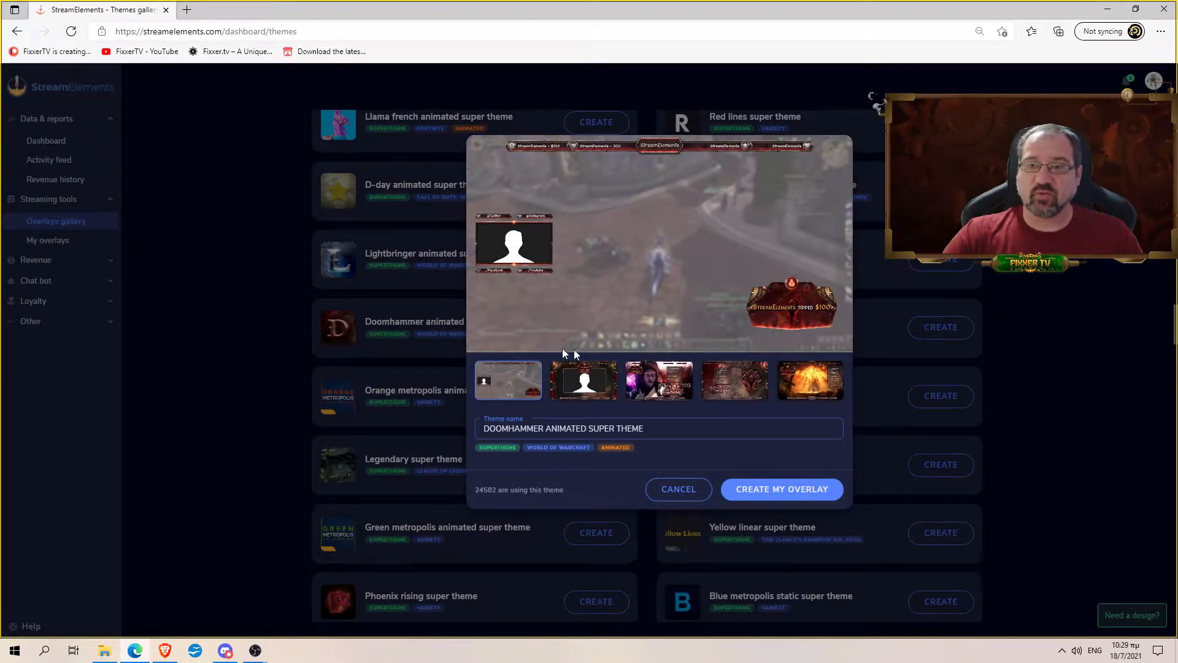
click(592, 378)
click(667, 386)
click(733, 391)
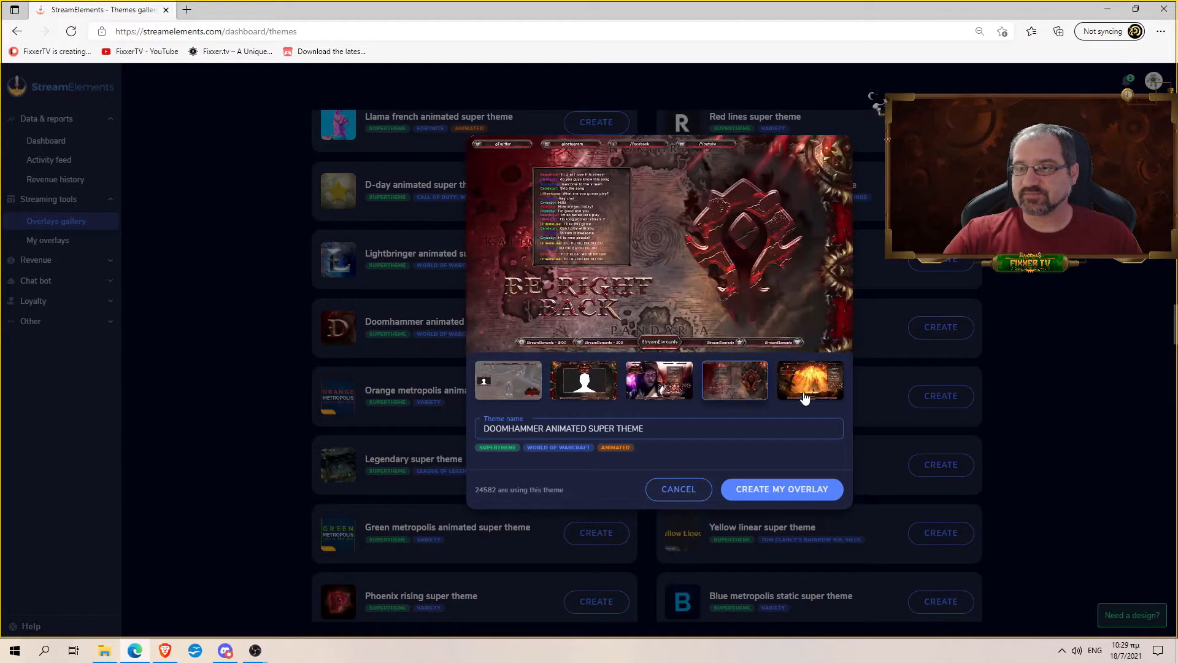
click(586, 383)
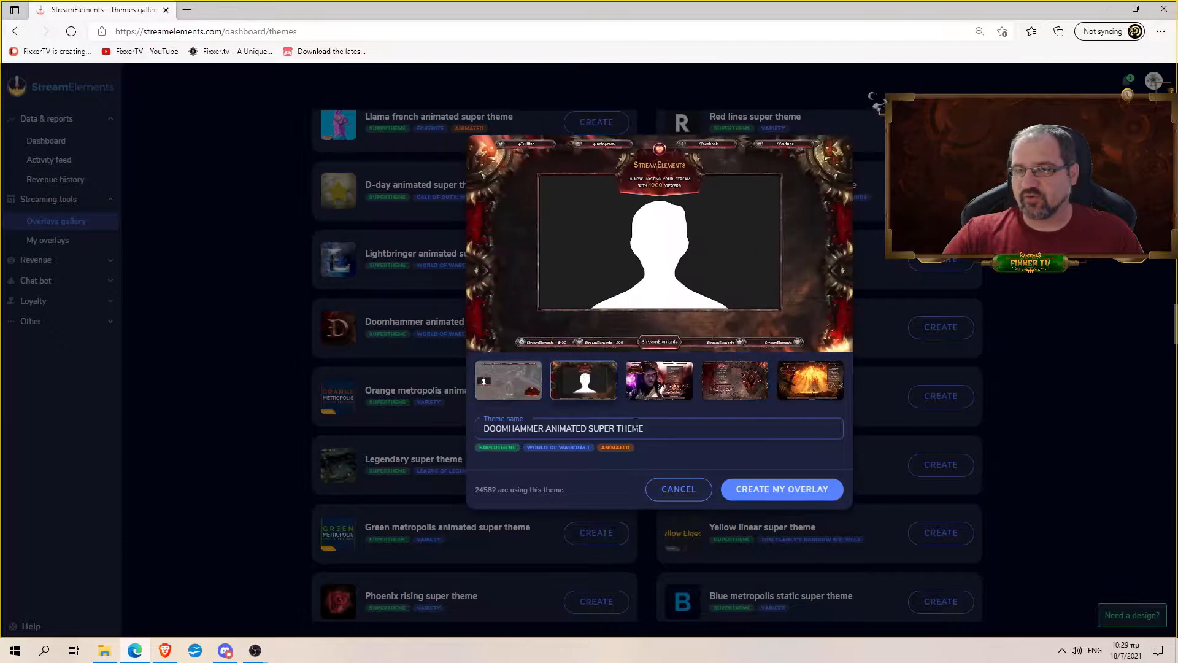
click(770, 489)
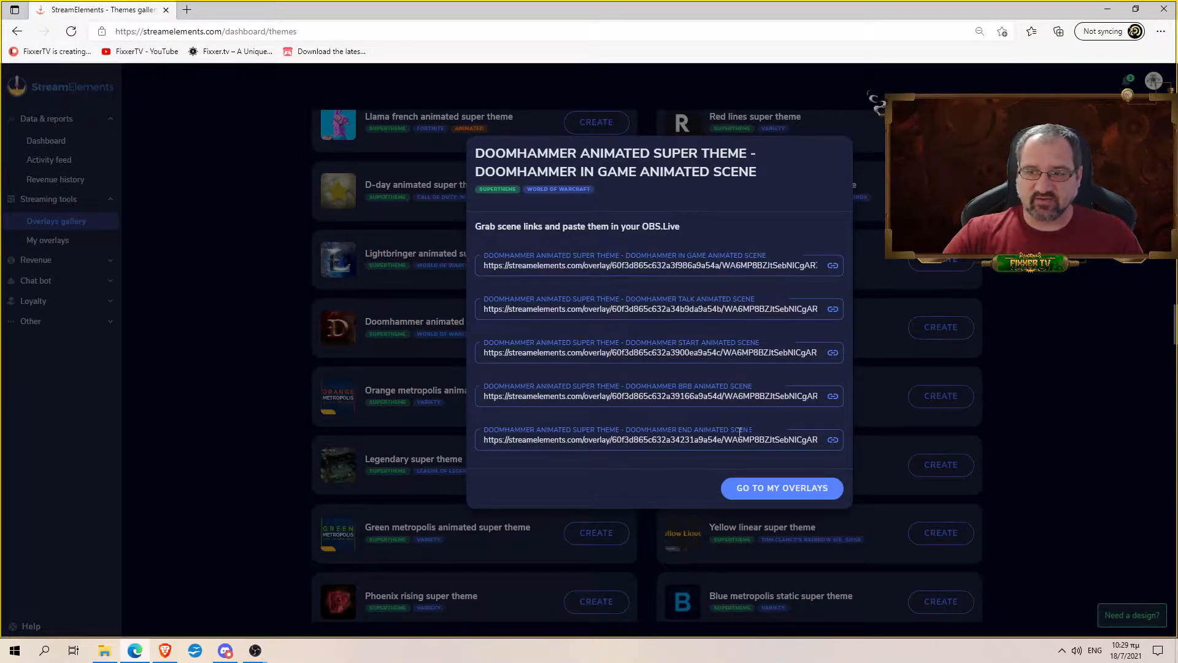
- From My Overlays, edit the Doomhammer Start animated scene
click(761, 488)
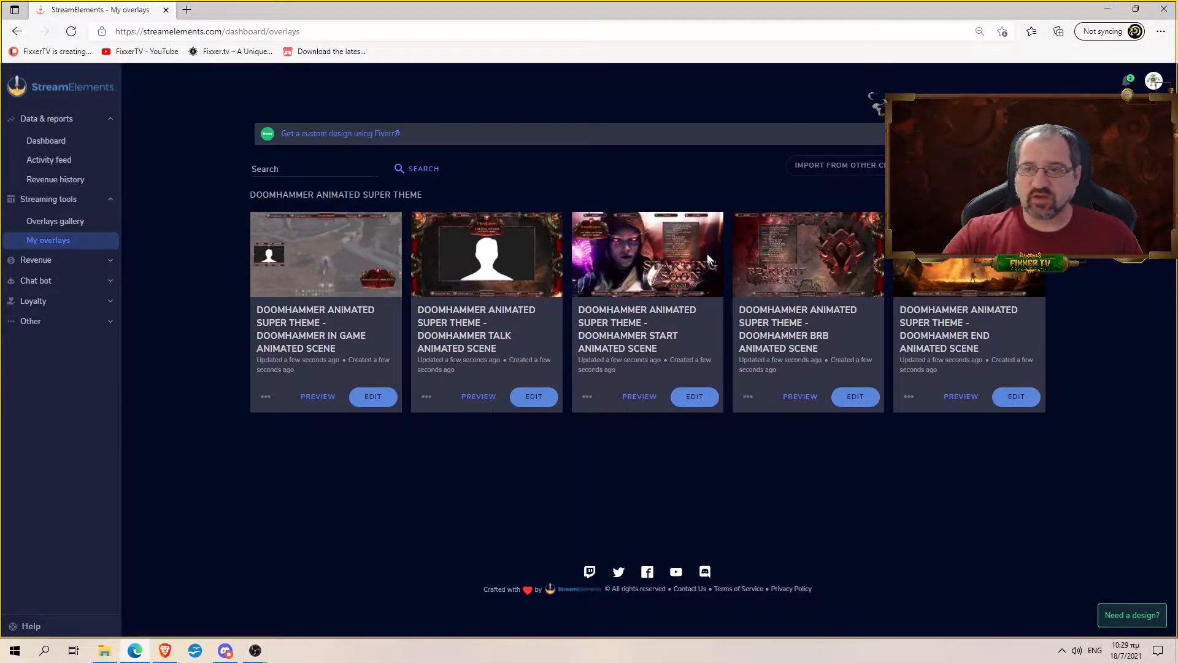
click(677, 398)
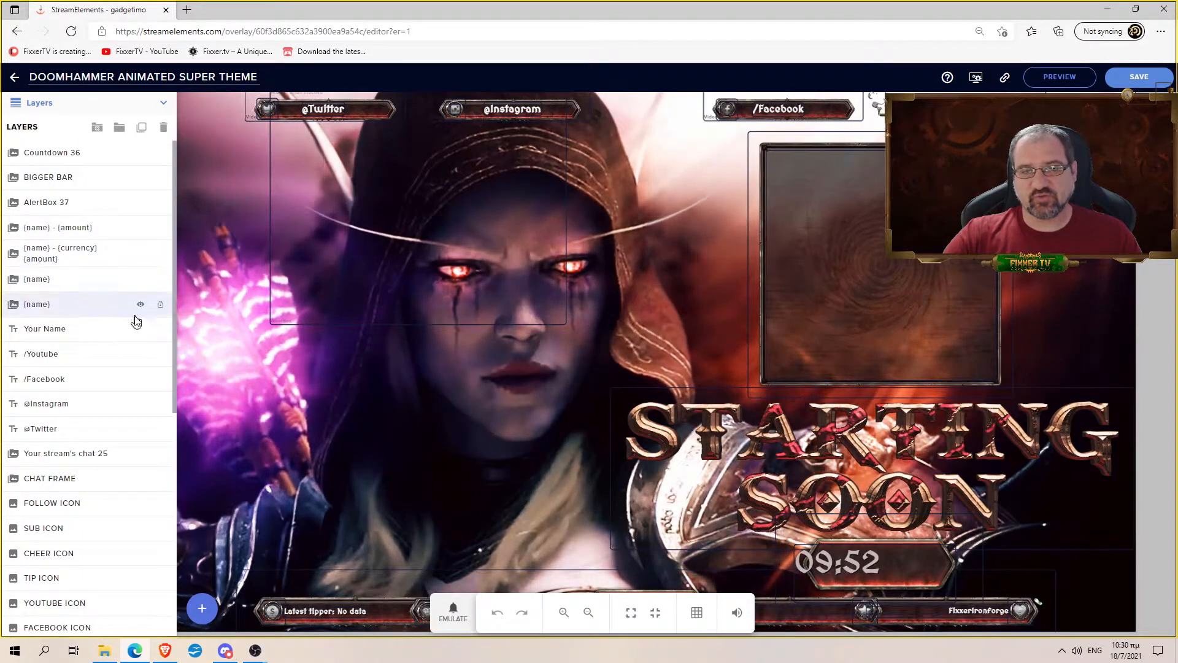
- Shift the countdown timer a few pixels right and lock the Countdown 36 layer
scroll(134, 318, down, 7)
scroll(129, 326, up, 7)
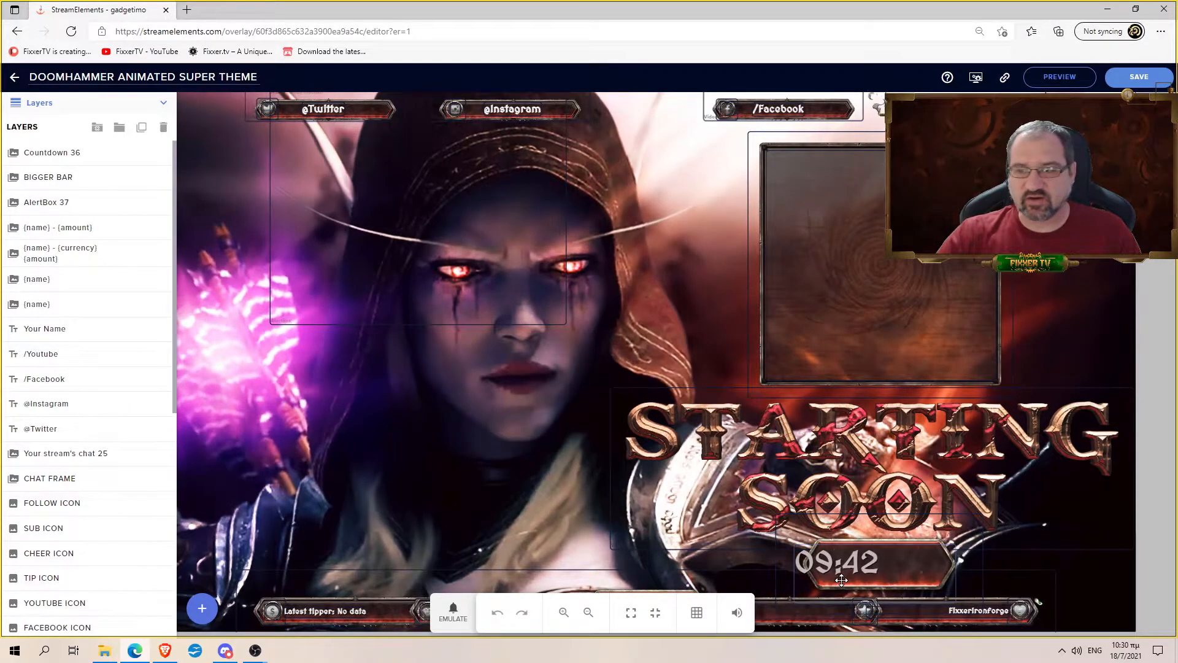
mouse_move(869, 566)
mouse_down()
mouse_move(905, 563)
mouse_move(878, 563)
mouse_up()
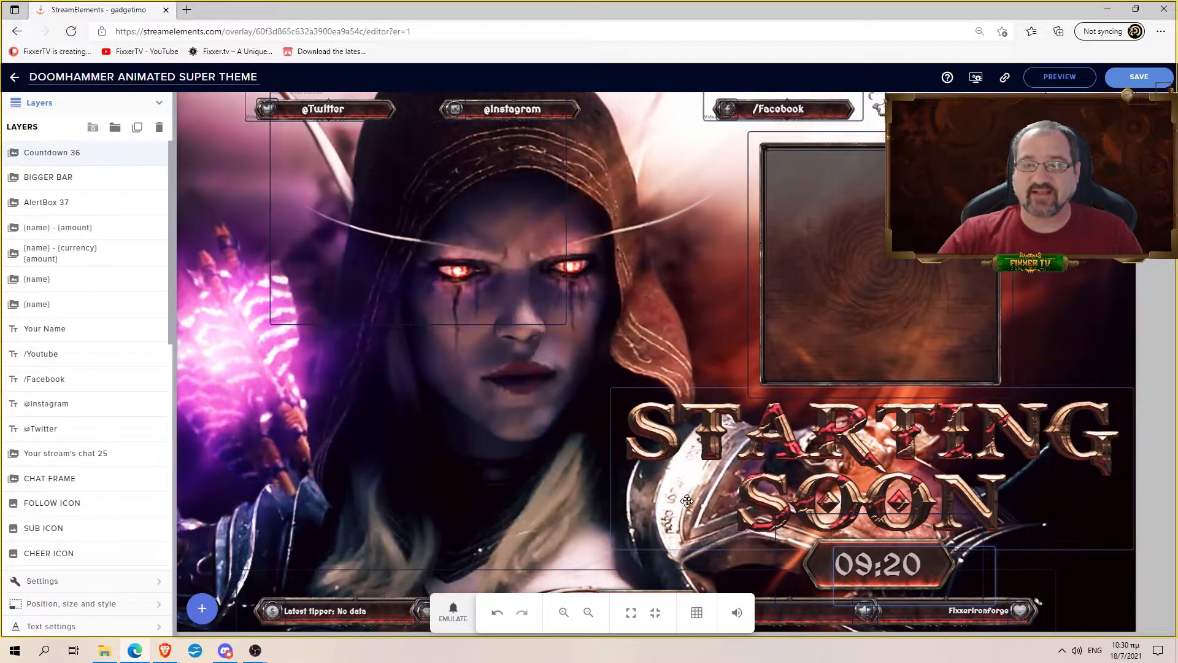
click(156, 152)
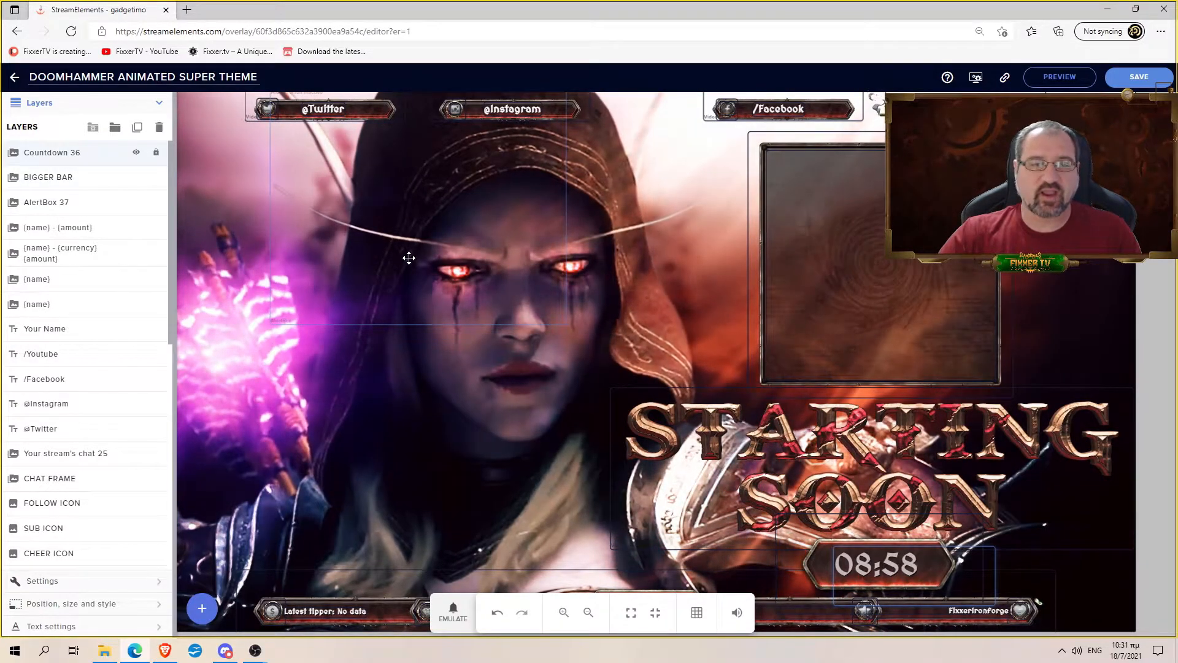
scroll(141, 225, down, 1)
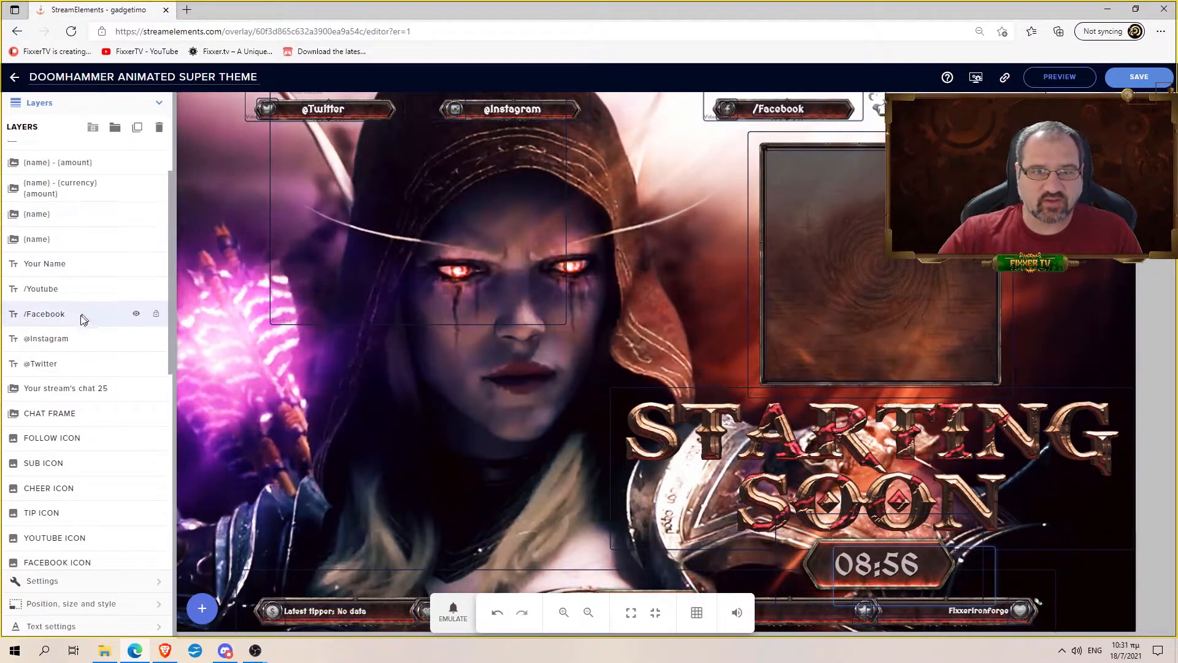
- Replace the /Youtube text layer's message with the streamer's channel handle
click(85, 293)
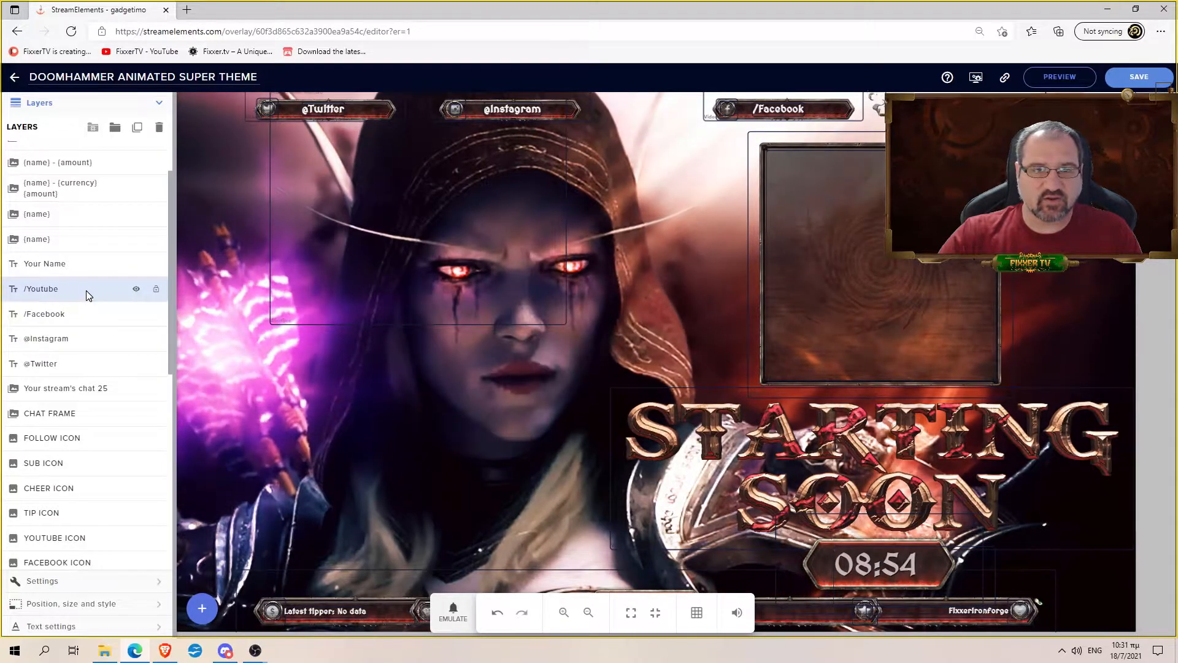
click(68, 583)
click(75, 166)
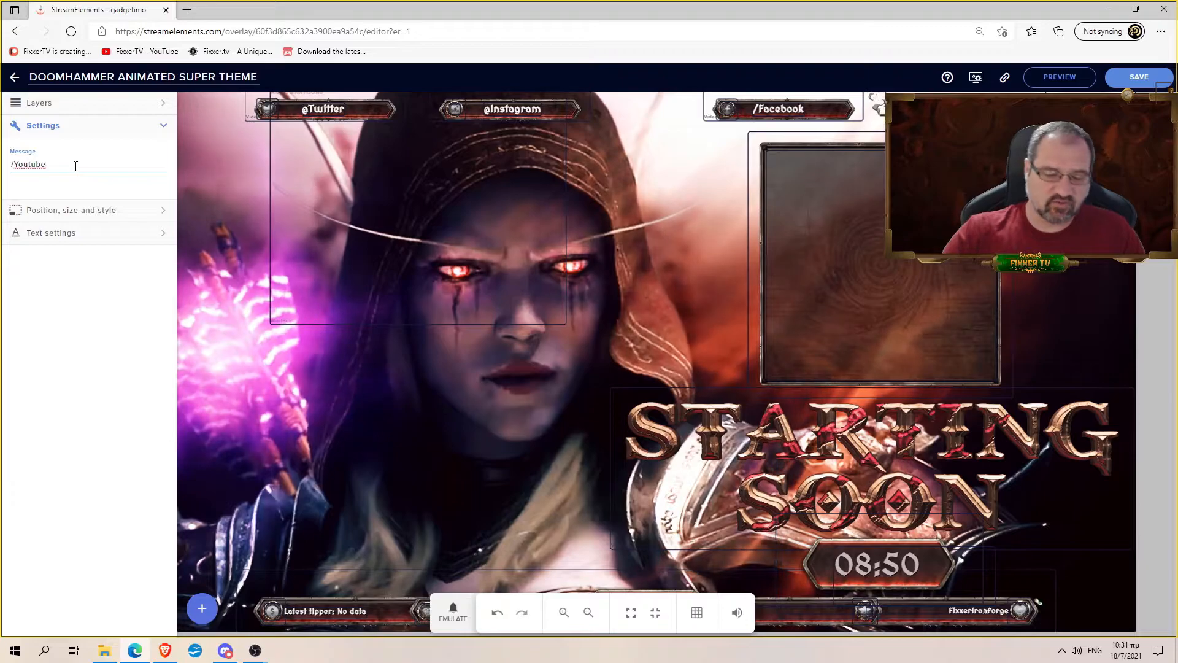
key(BackSpace)
key(BackSpace)
key(BackSpace)
key(BackSpace)
key(BackSpace)
key(BackSpace)
key(BackSpace)
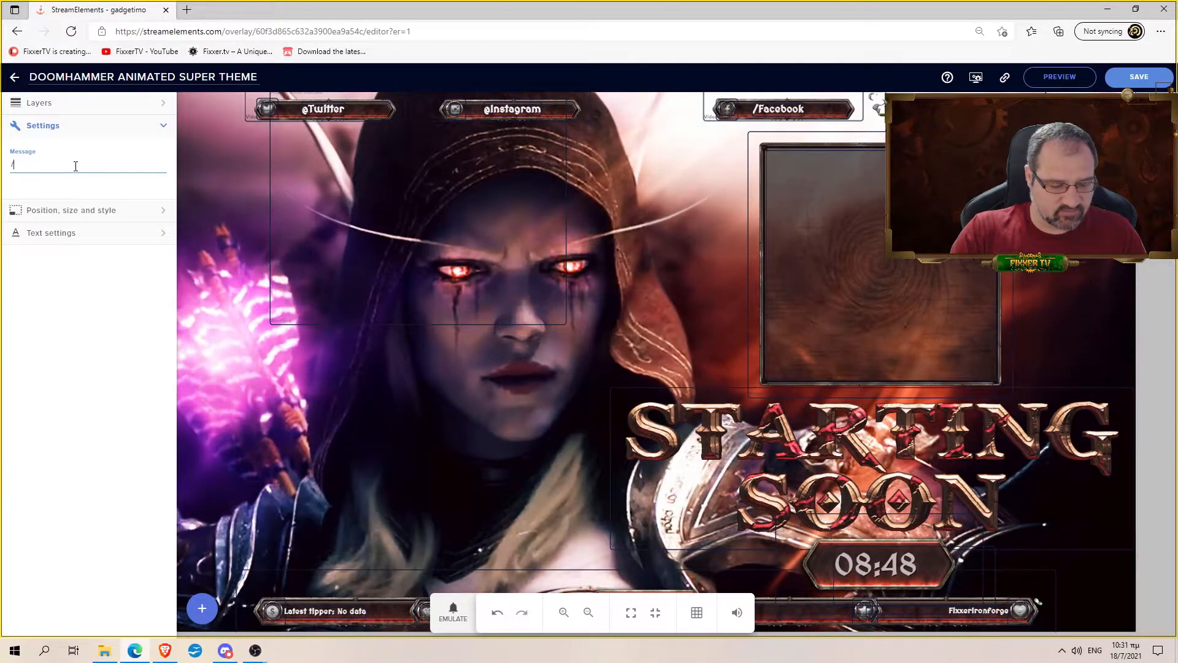
text(FixxerTV)
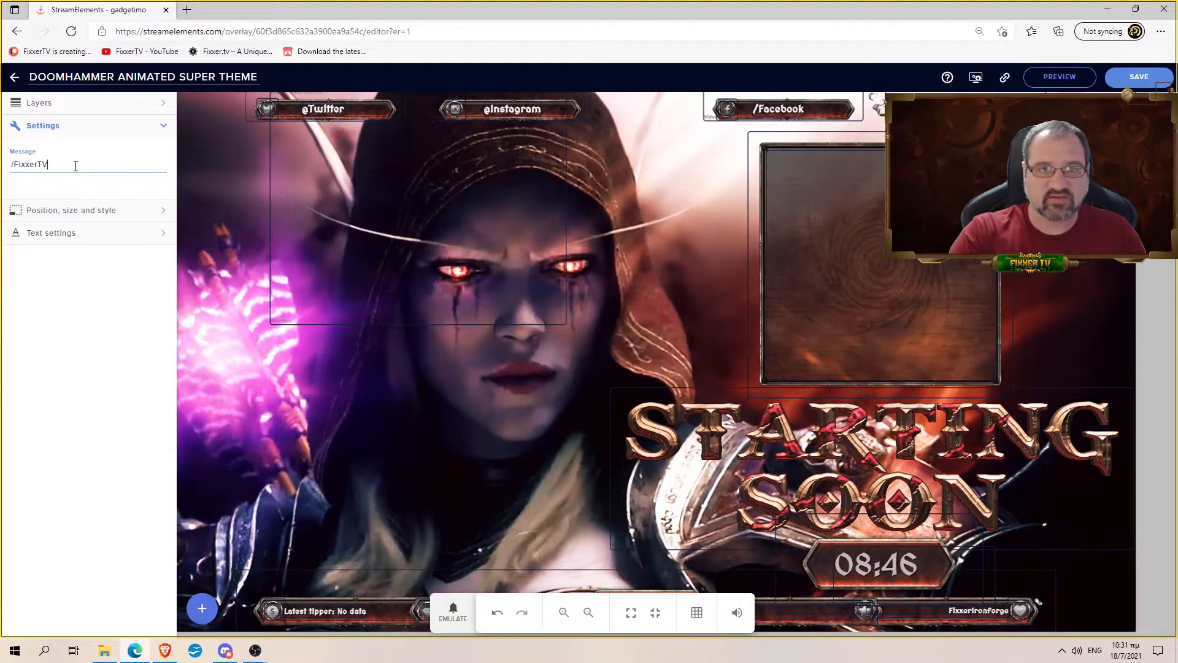
click(53, 105)
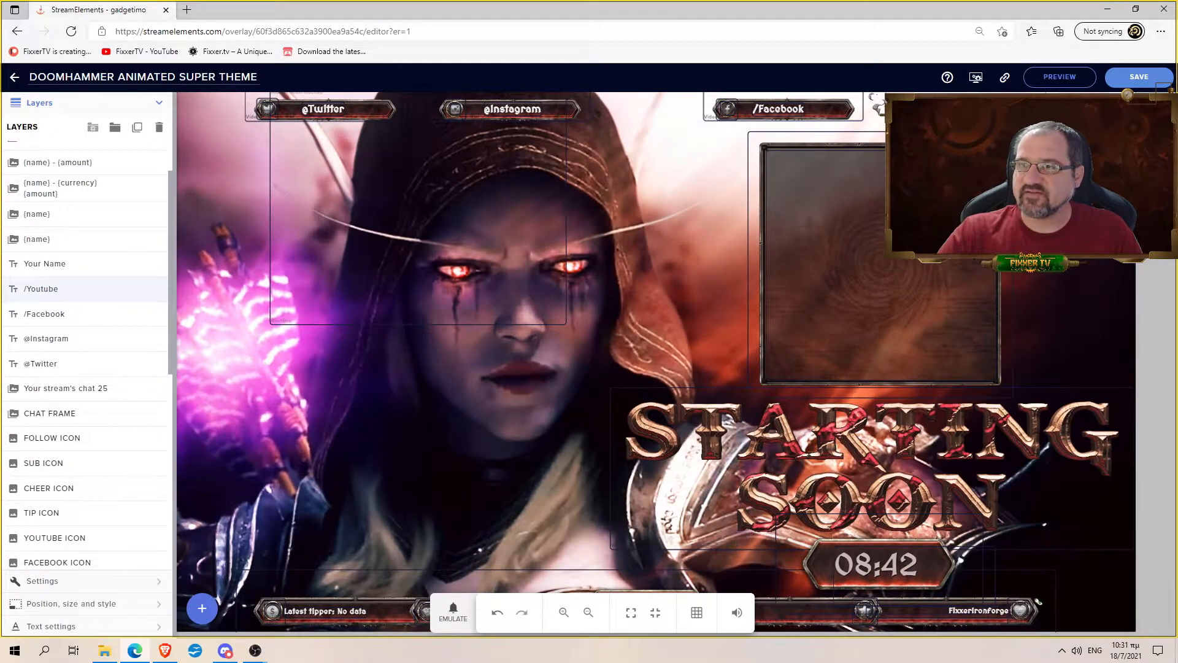
click(125, 357)
click(66, 169)
key(BackSpace)
key(BackSpace)
key(BackSpace)
key(BackSpace)
key(BackSpace)
key(BackSpace)
key(BackSpace)
text(FixxerTV)
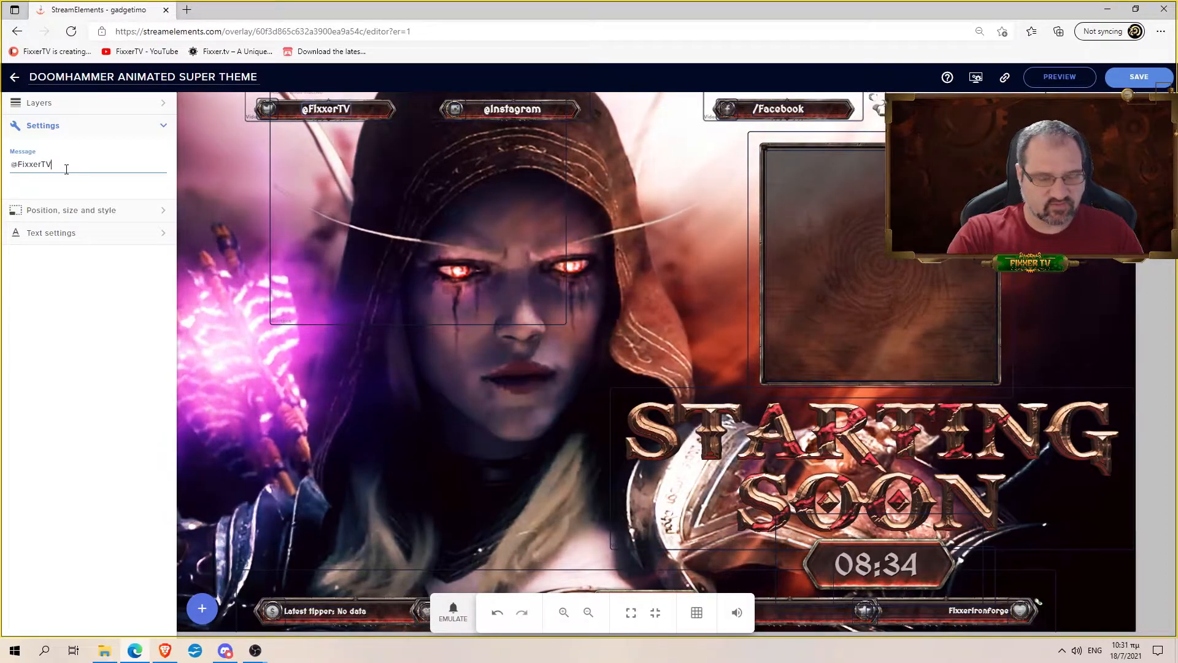
click(245, 261)
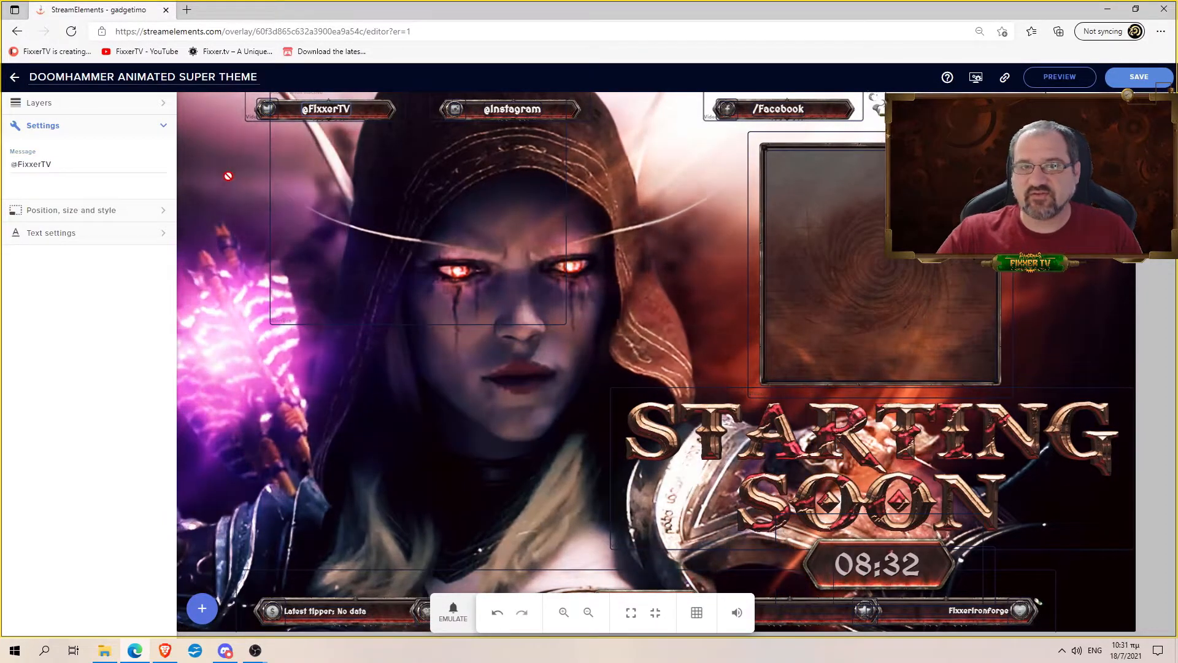
click(108, 110)
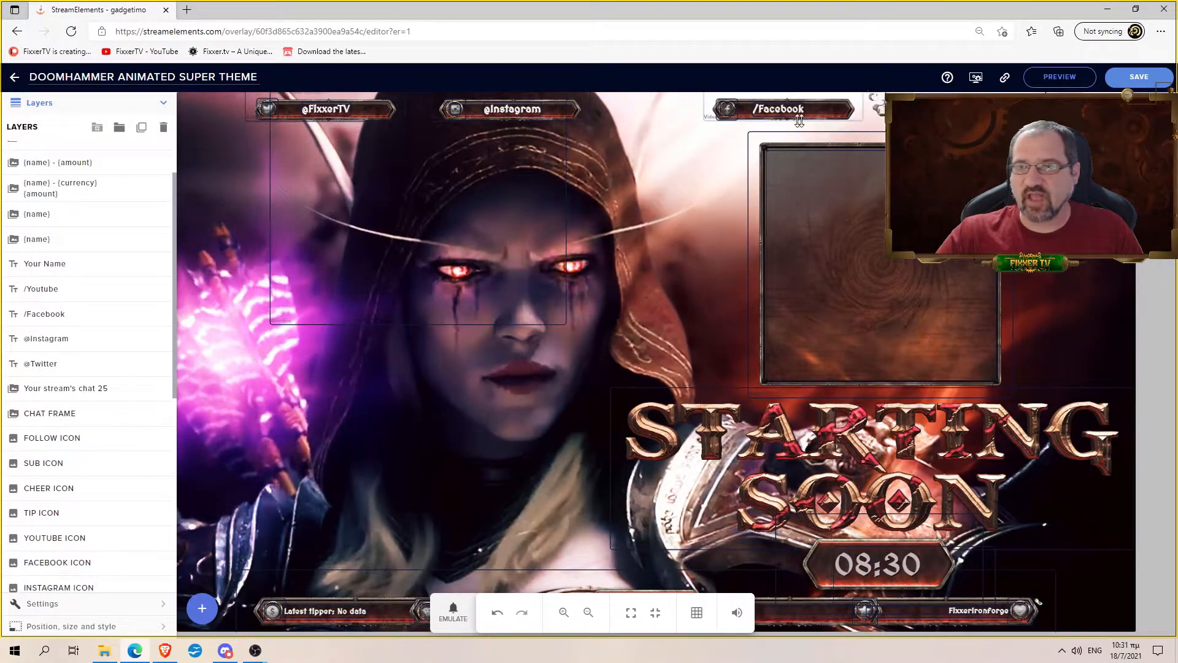
- Emulate a subscriber alert, then drag the resub alert box down to the canvas's centre-left
click(407, 190)
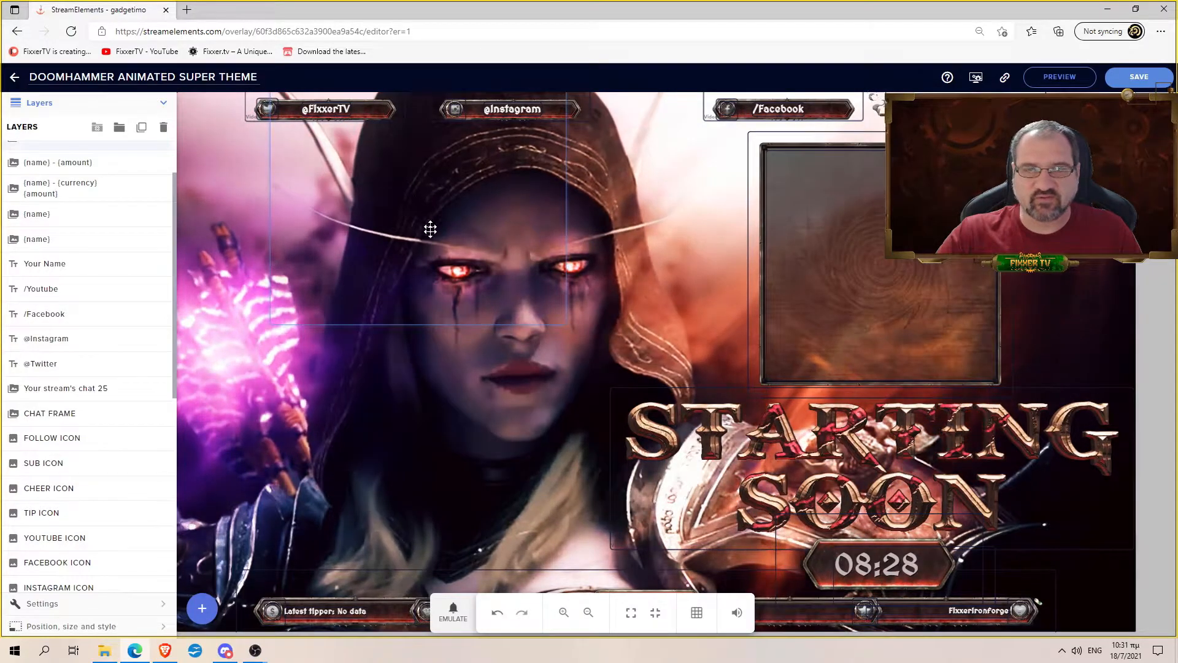
scroll(123, 258, up, 2)
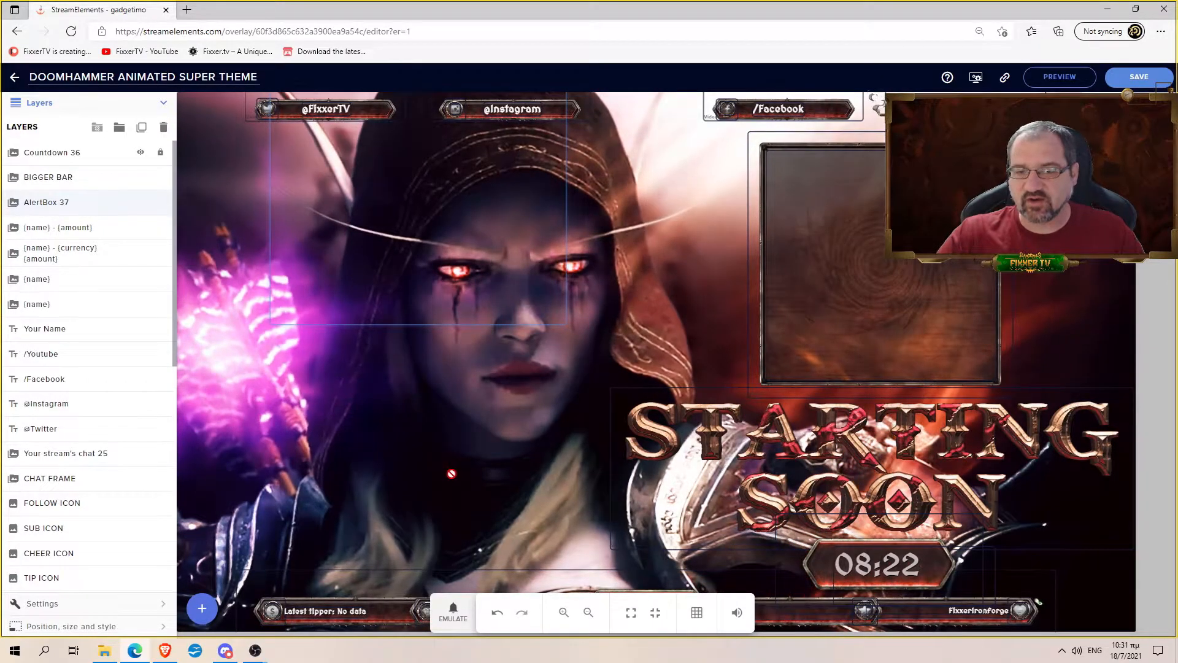
click(450, 625)
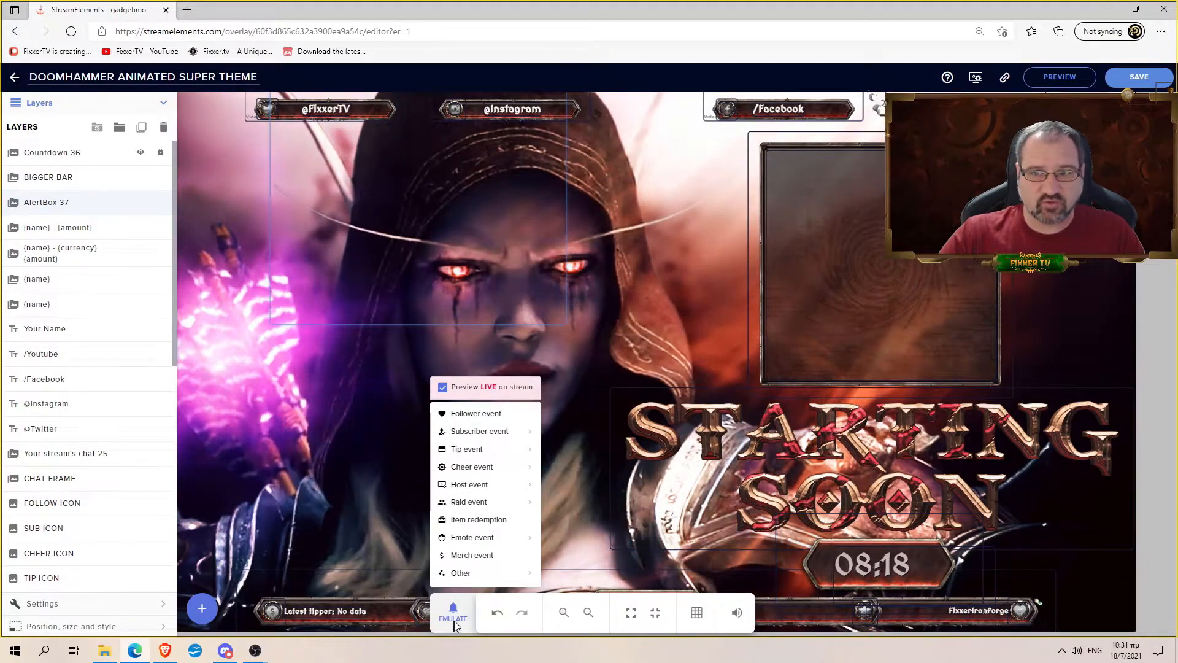
mouse_move(497, 450)
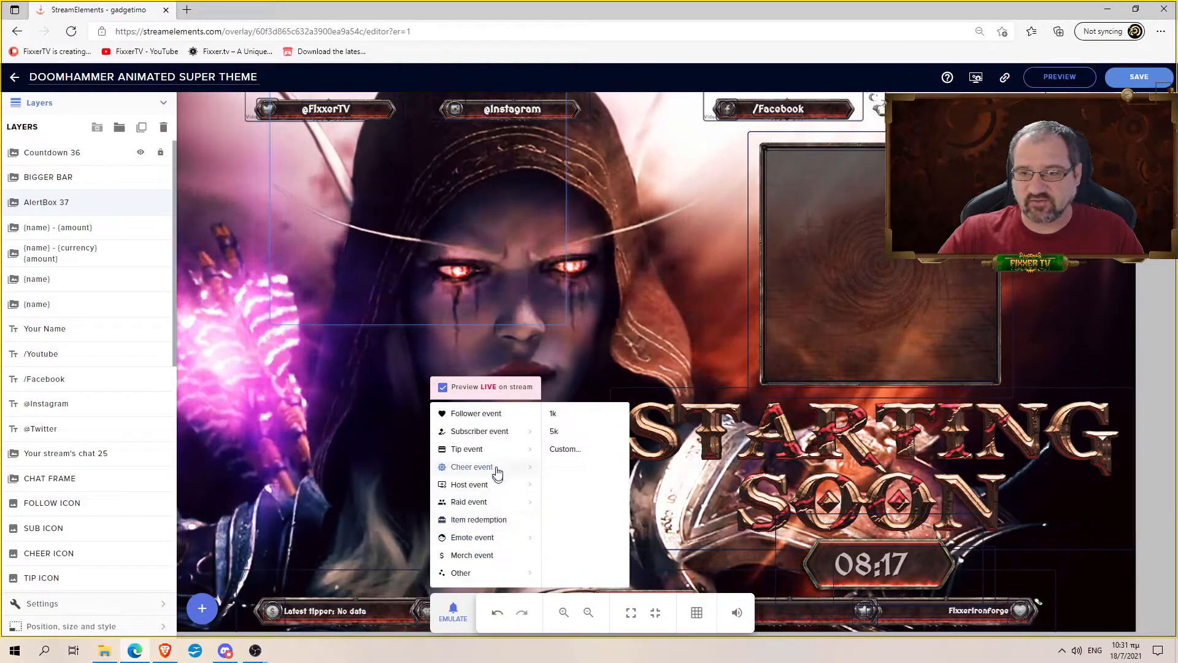
click(492, 436)
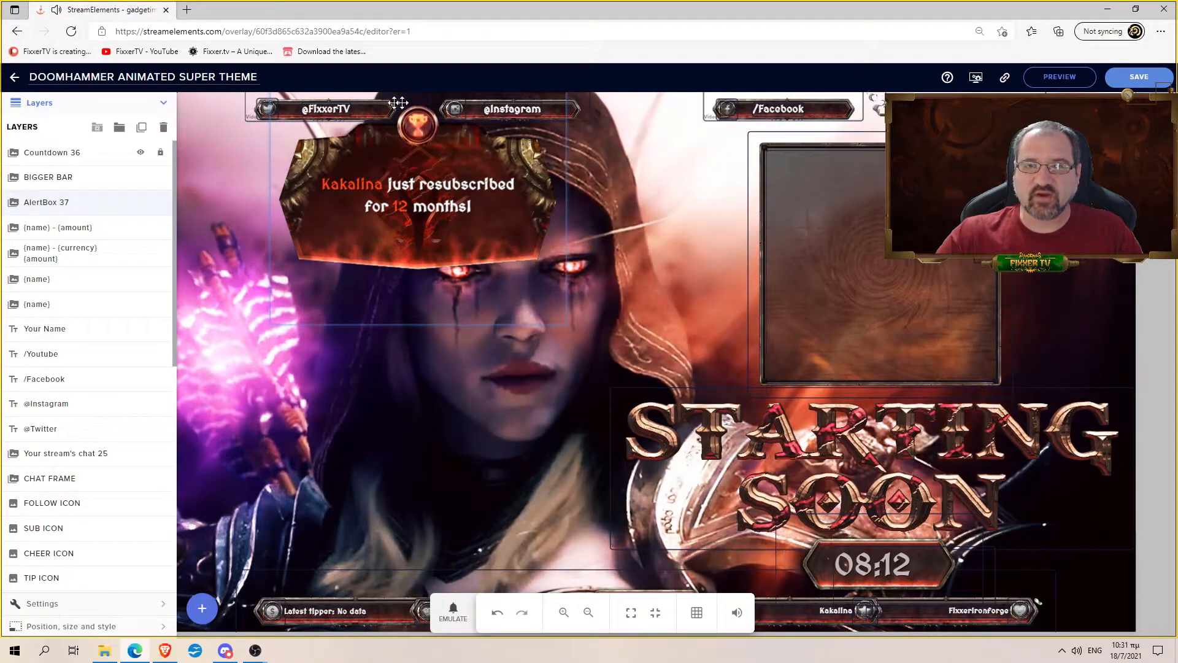
drag(417, 165, 378, 396)
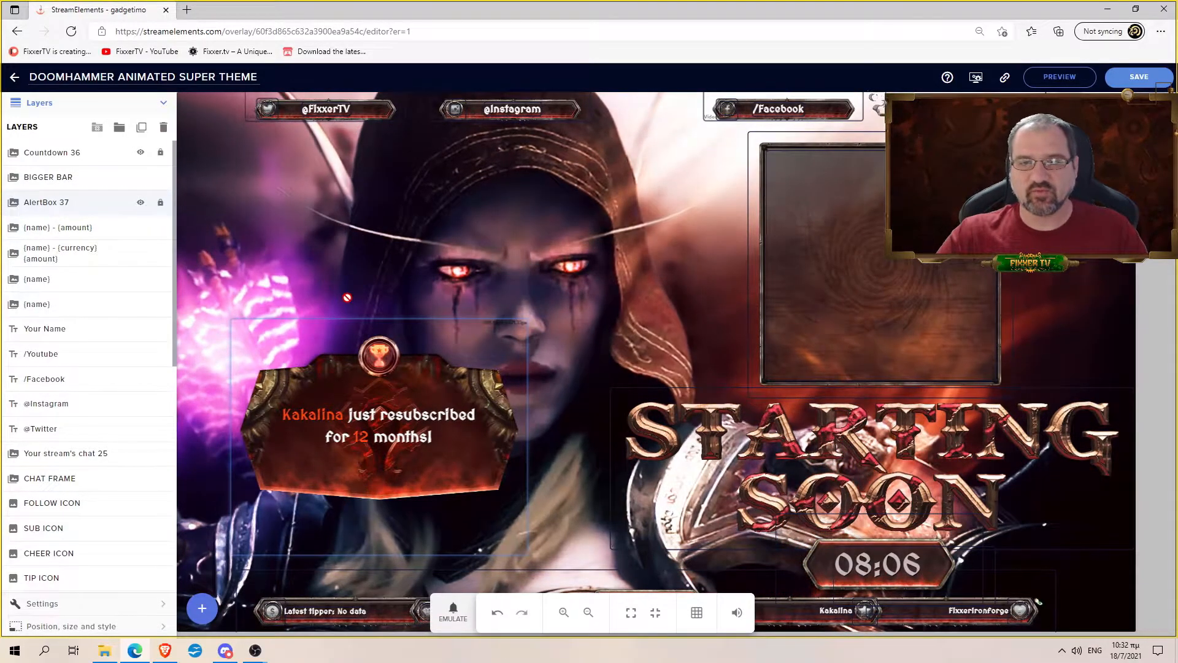
scroll(122, 277, down, 8)
- Drag the Twitter icon off the handle bar, enlarge it by its corner, and return it beside the bar
scroll(126, 321, up, 2)
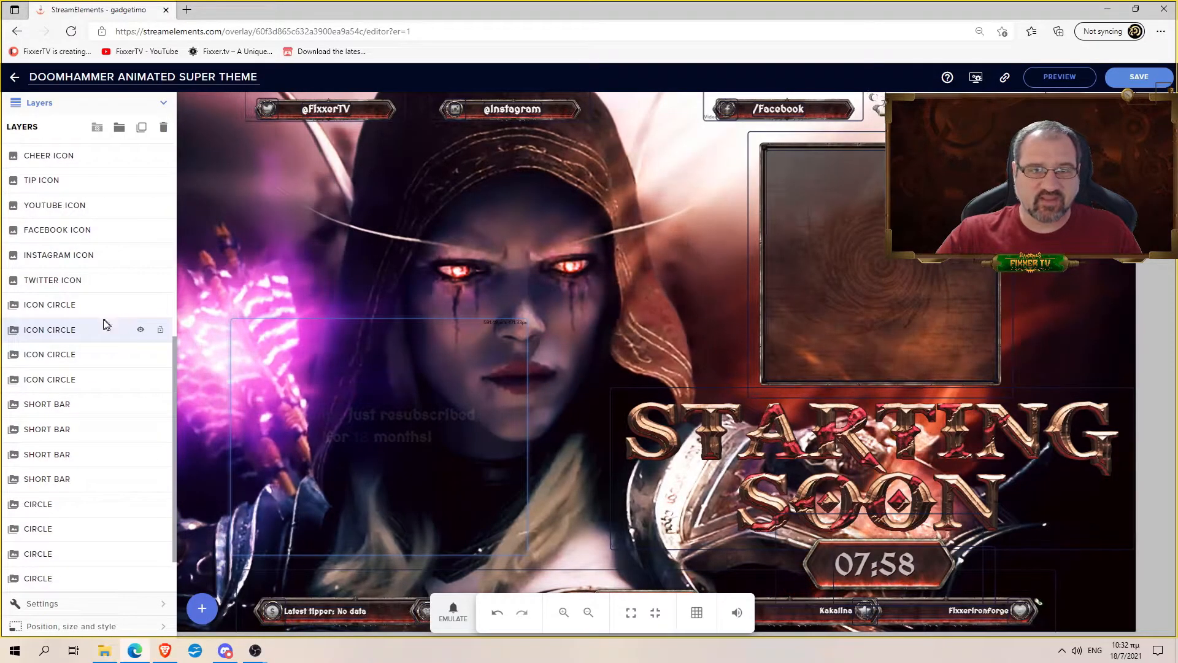
scroll(93, 323, up, 1)
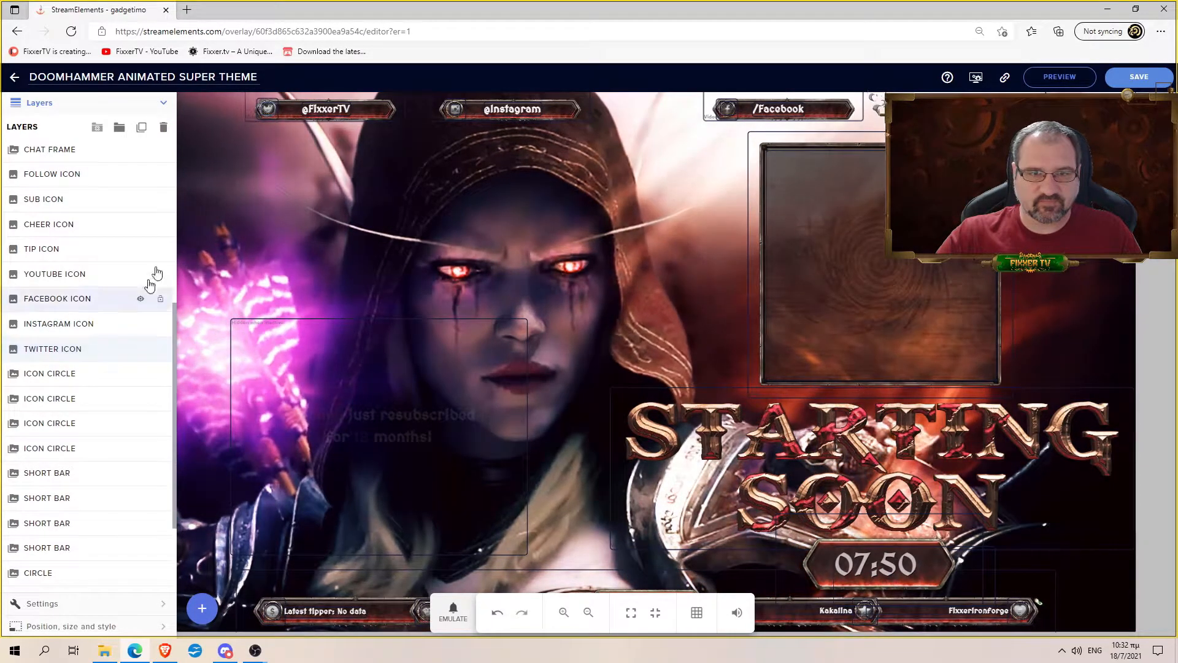
drag(268, 110, 348, 251)
mouse_move(305, 213)
mouse_down()
mouse_move(281, 162)
mouse_move(296, 204)
mouse_up()
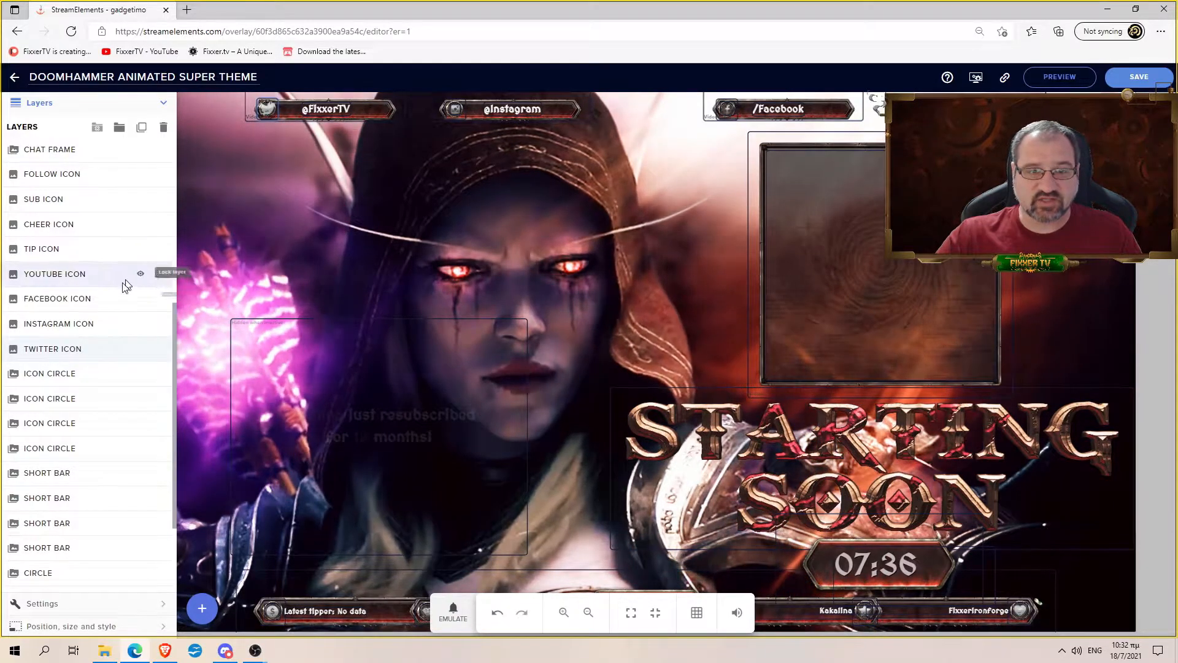
- Size the Twitter icon to 25 × 25 px and nudge it to about 21 px top, 169 px left
scroll(98, 522, down, 3)
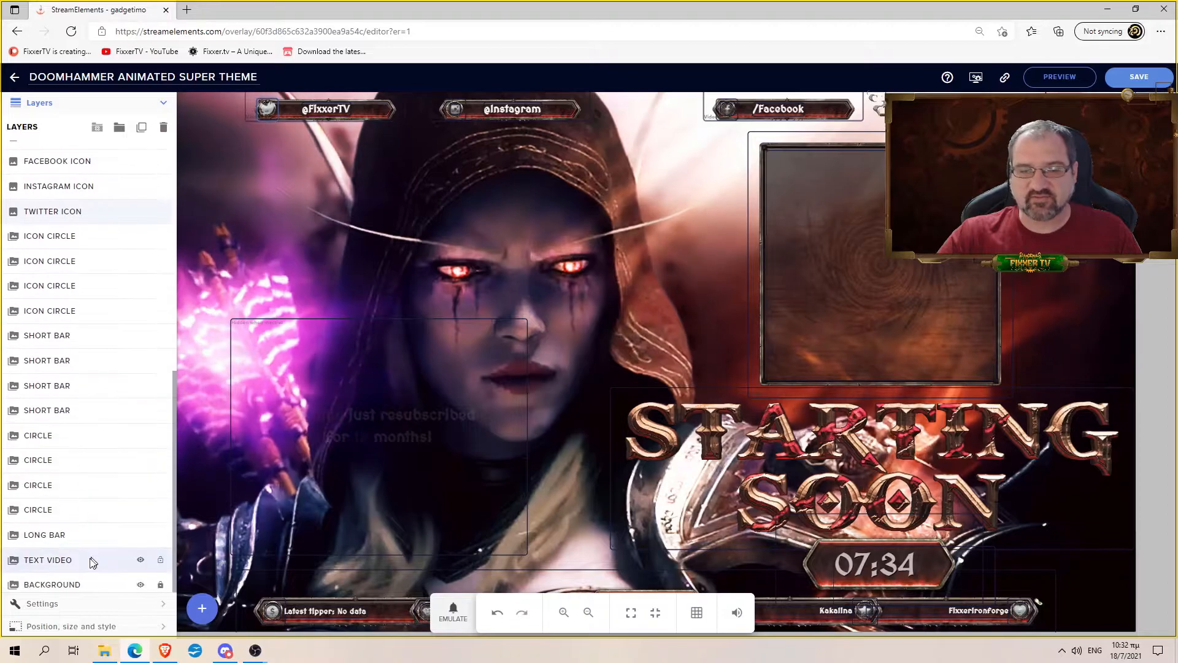
click(40, 603)
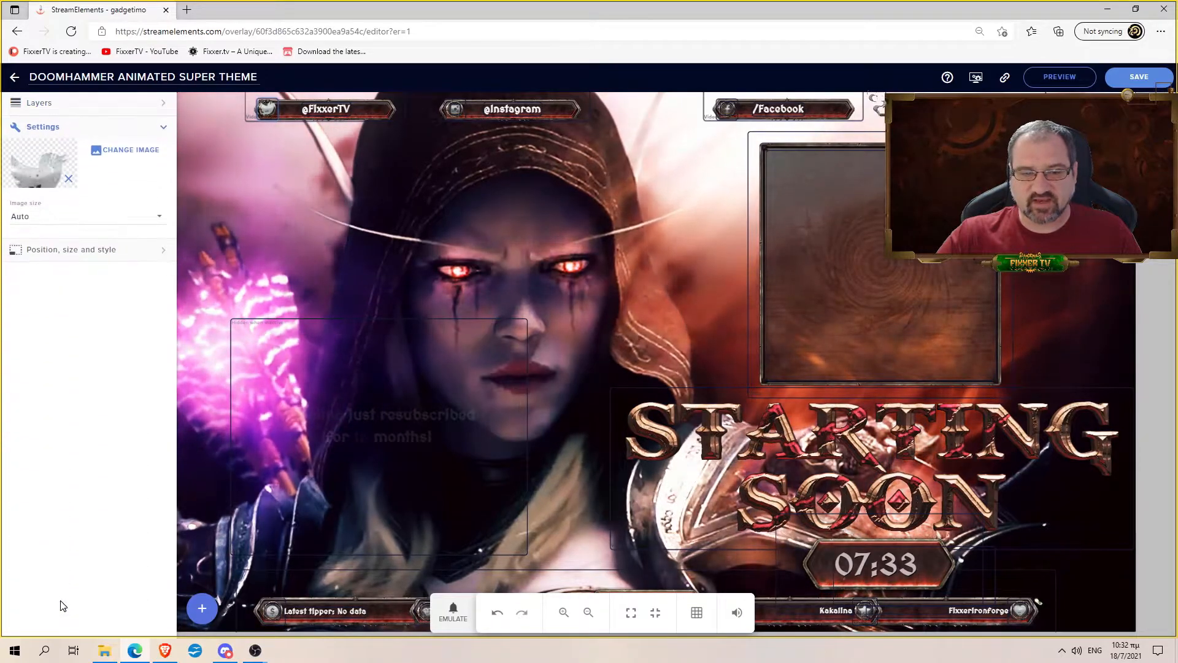
click(62, 252)
drag(110, 186, 76, 187)
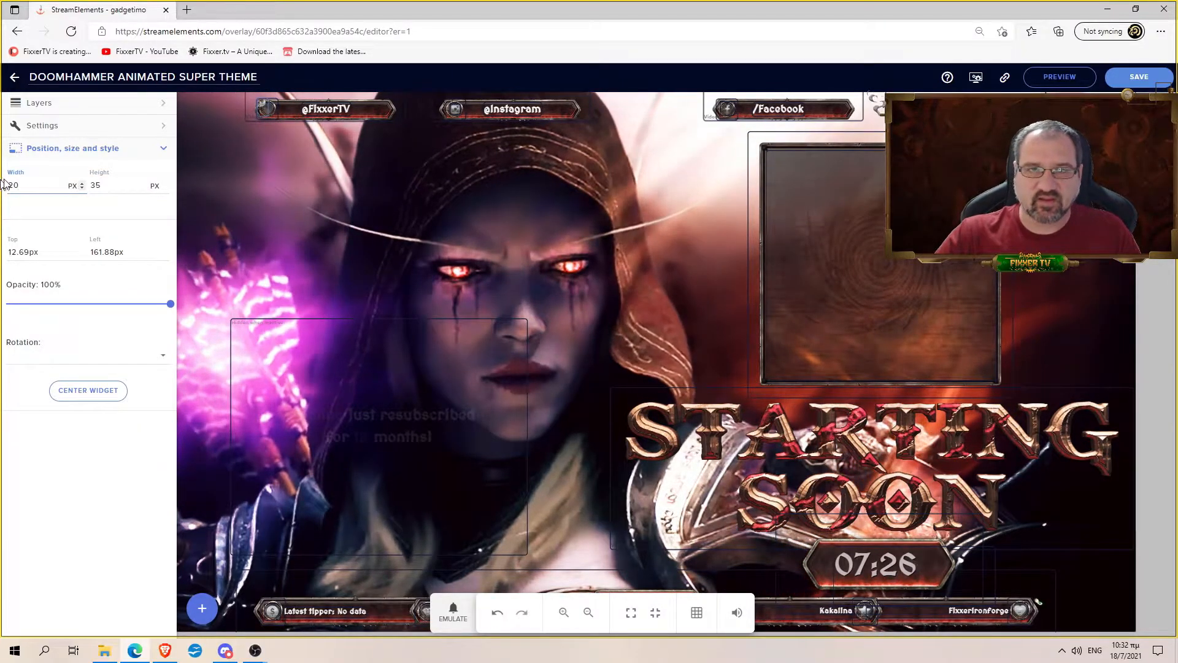
text(25)
key(Tab)
text(25)
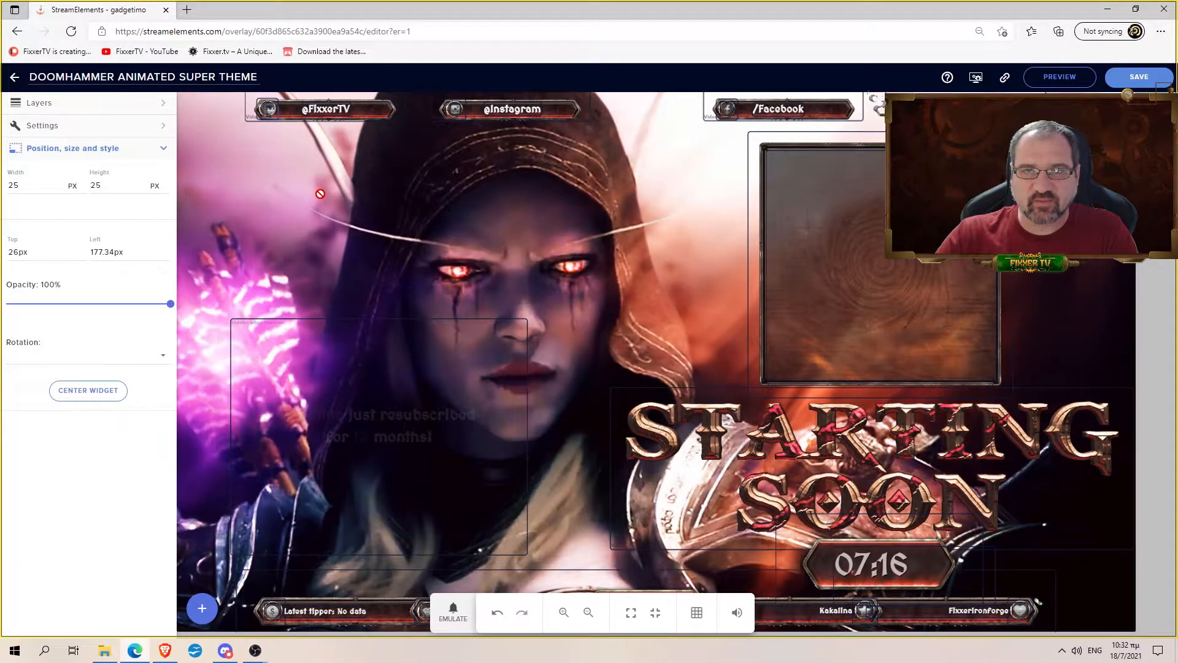
drag(309, 194, 307, 194)
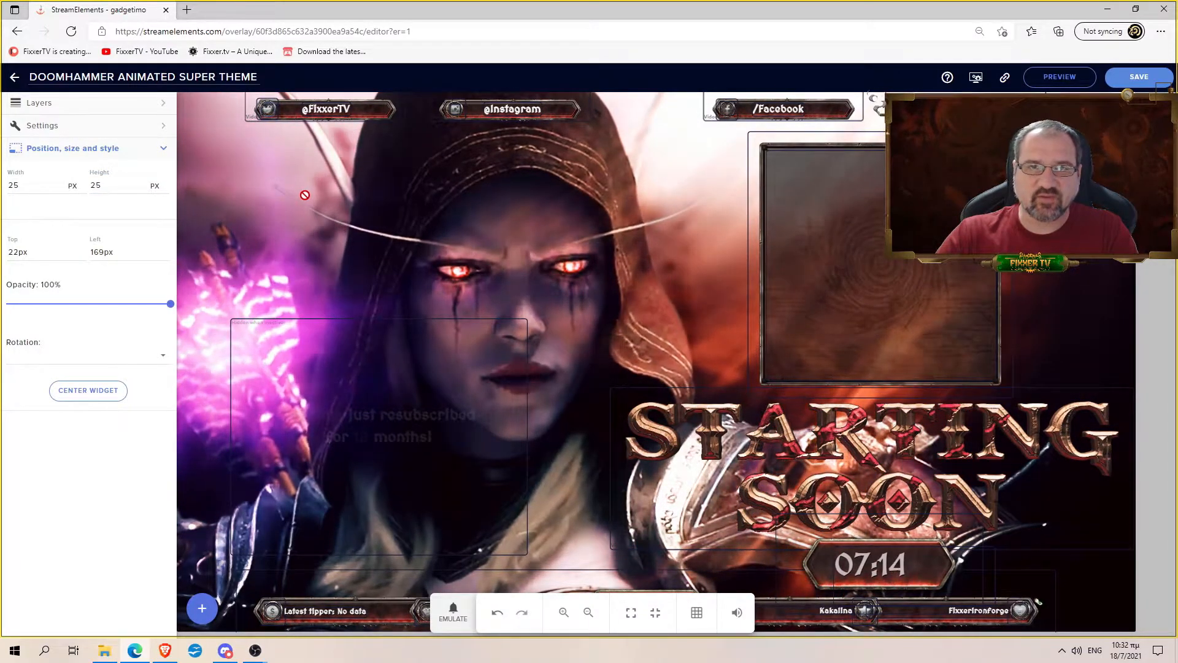
click(104, 103)
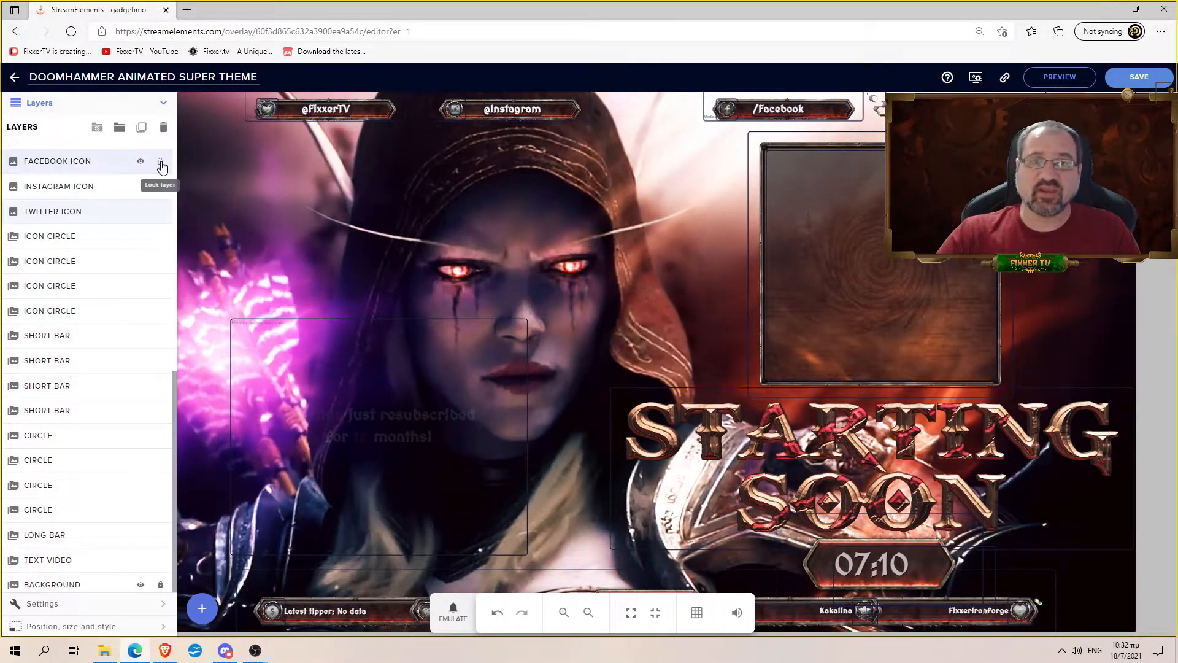
- Move the {name} text layer to the top of the stack, then back below AlertBox 37
scroll(153, 196, up, 10)
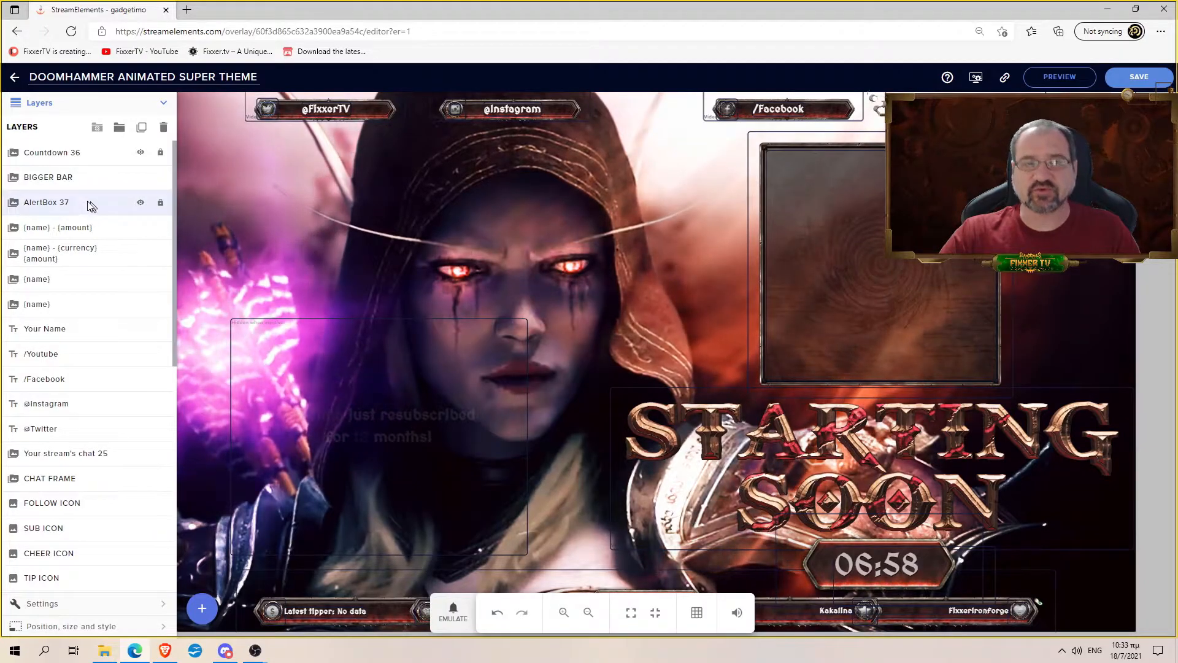
drag(96, 207, 301, 288)
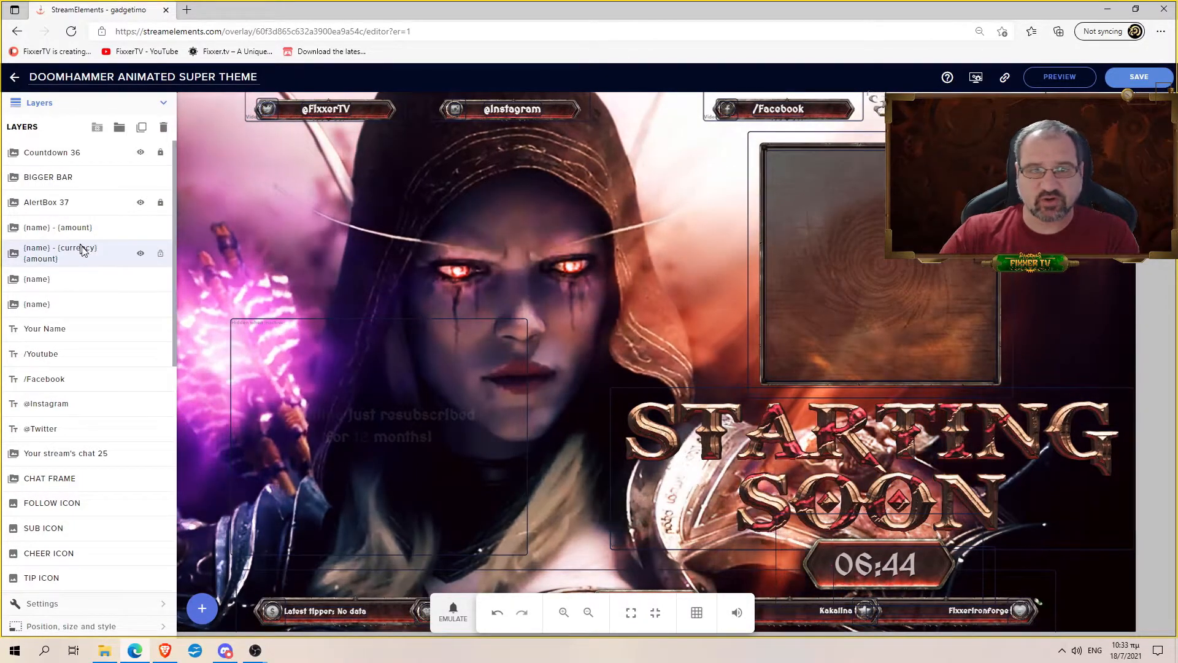
click(61, 286)
drag(62, 285, 63, 150)
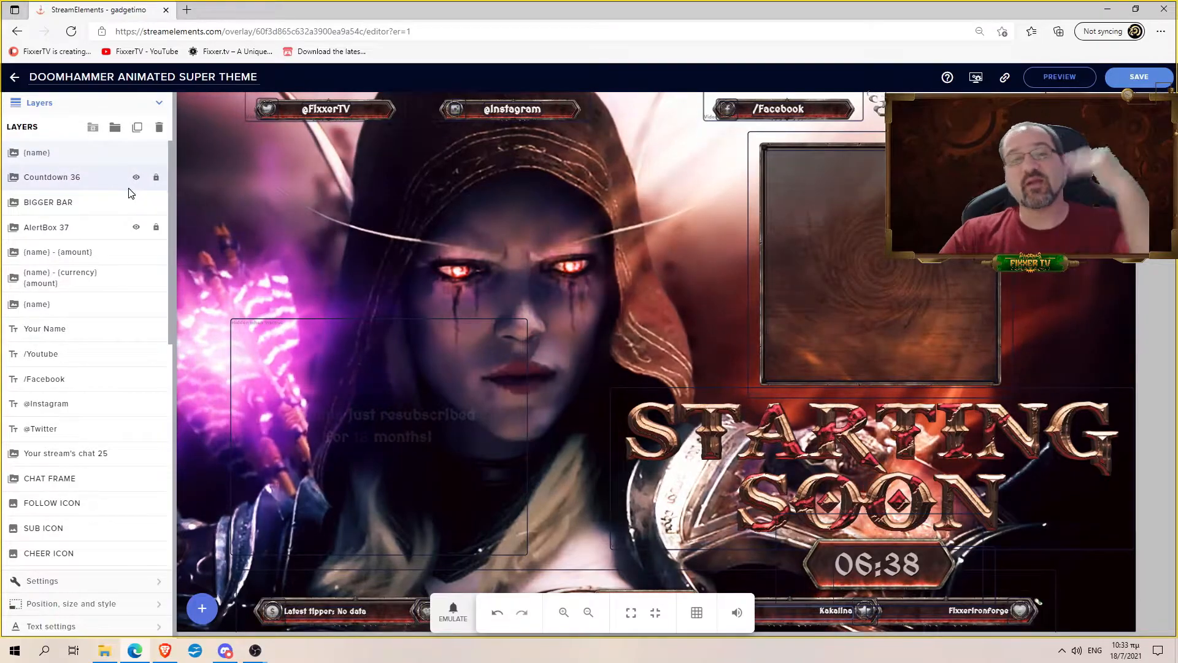
drag(100, 158, 81, 280)
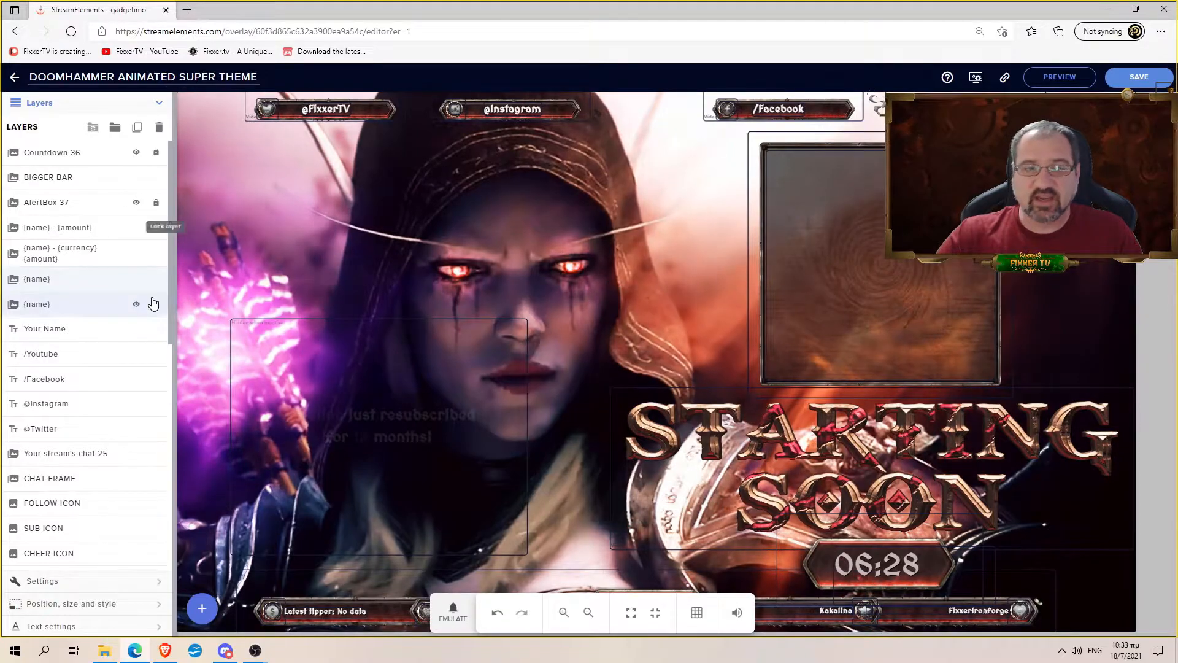
- Unlock the BACKGROUND layer and hide it
scroll(138, 315, down, 3)
scroll(139, 315, down, 6)
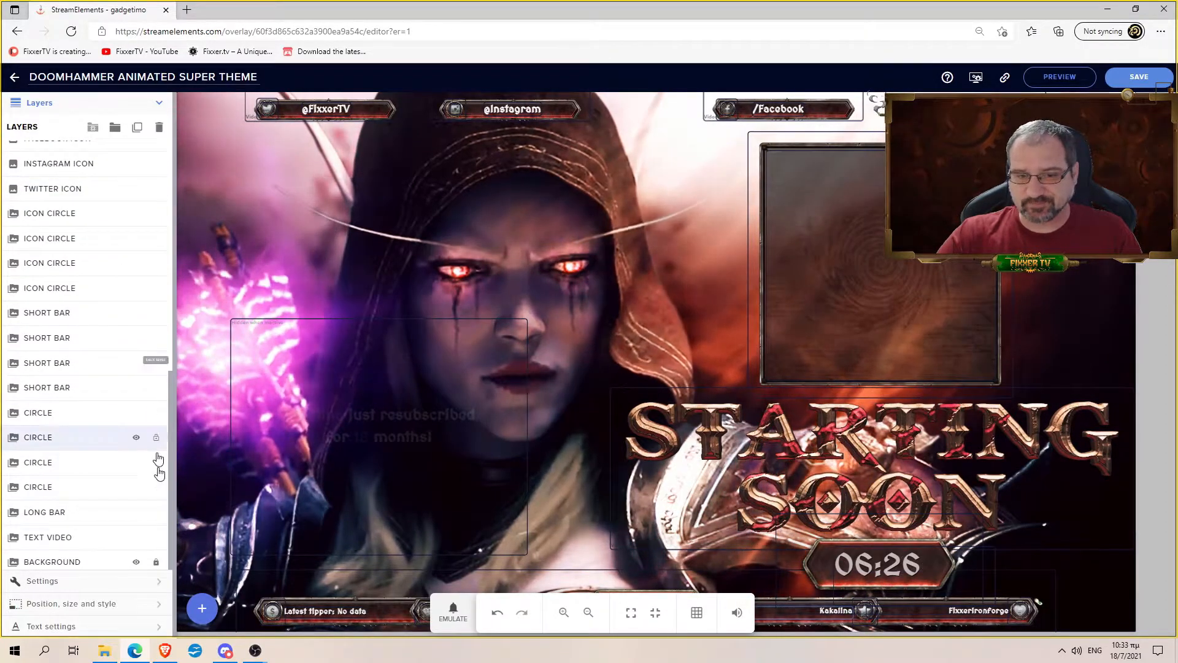
click(156, 563)
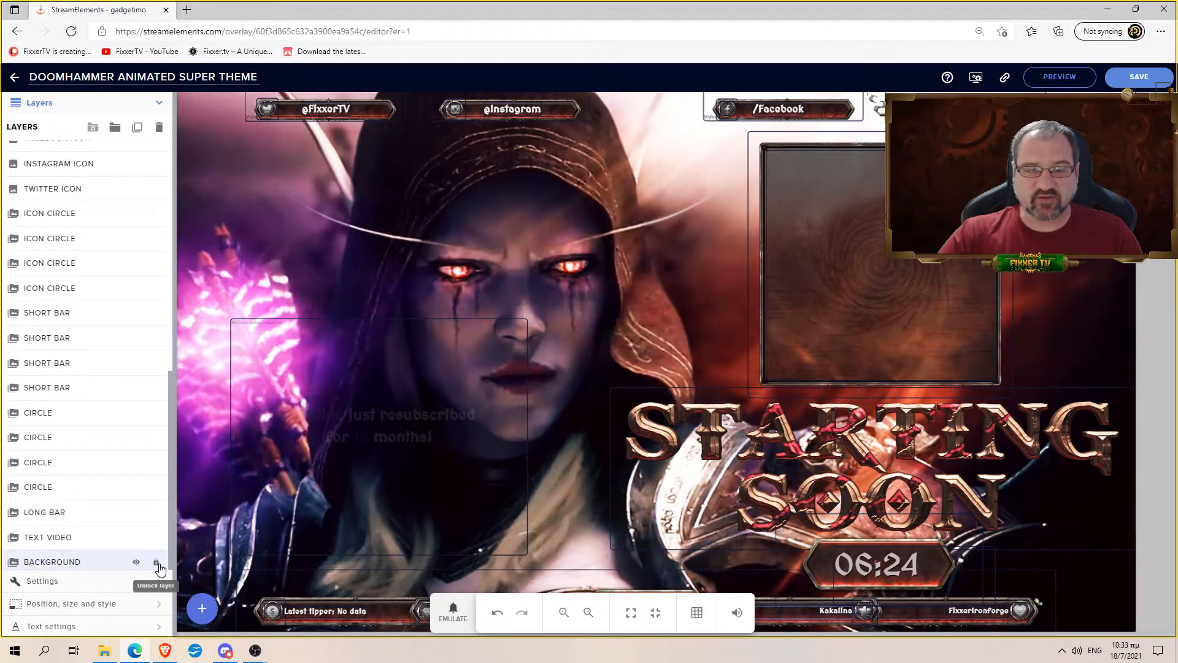
click(137, 563)
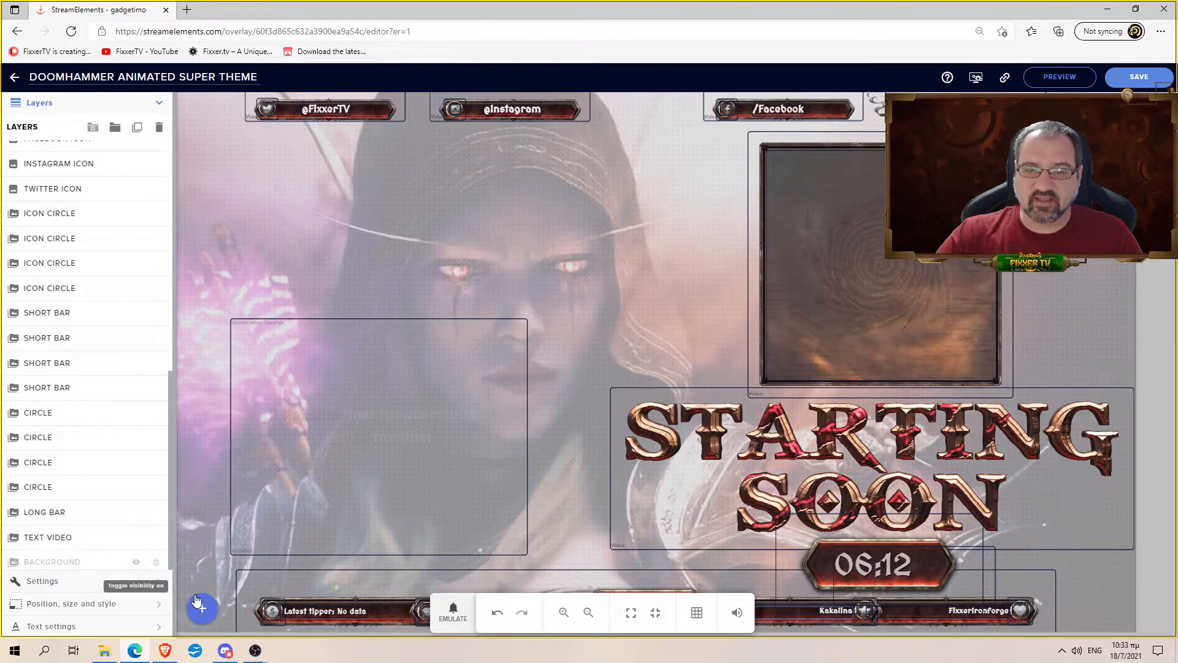
- Browse the widget categories without adding any, then drag the floating toolbar up to reveal the bottom bars
click(211, 612)
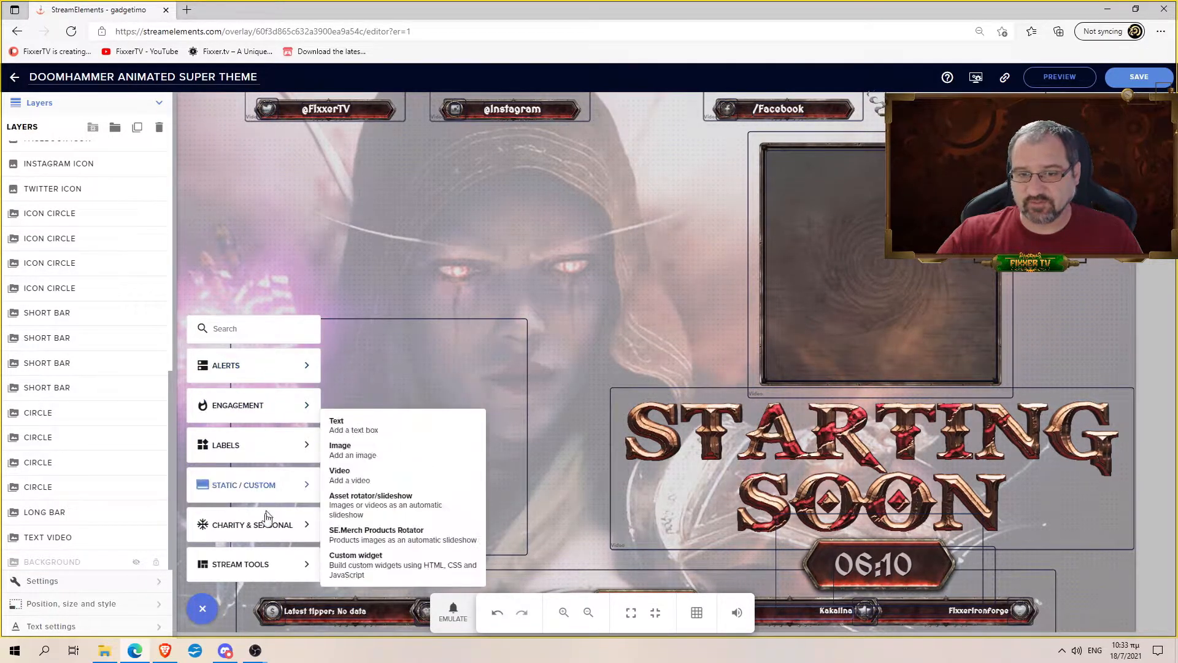
mouse_move(262, 542)
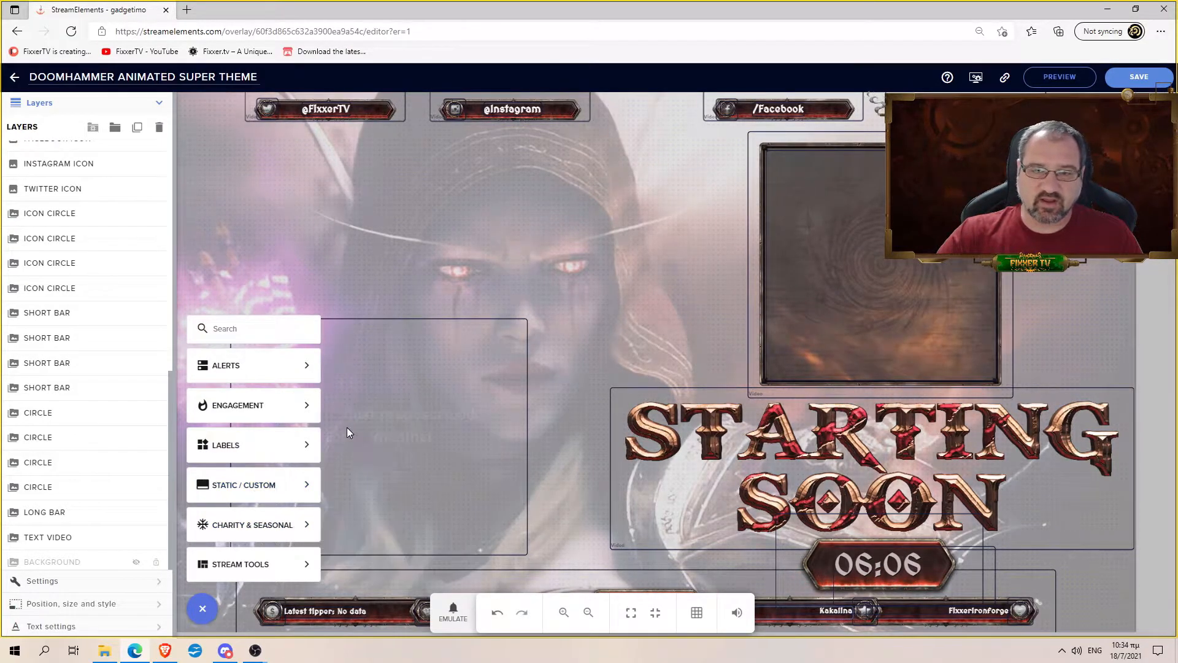
mouse_move(266, 486)
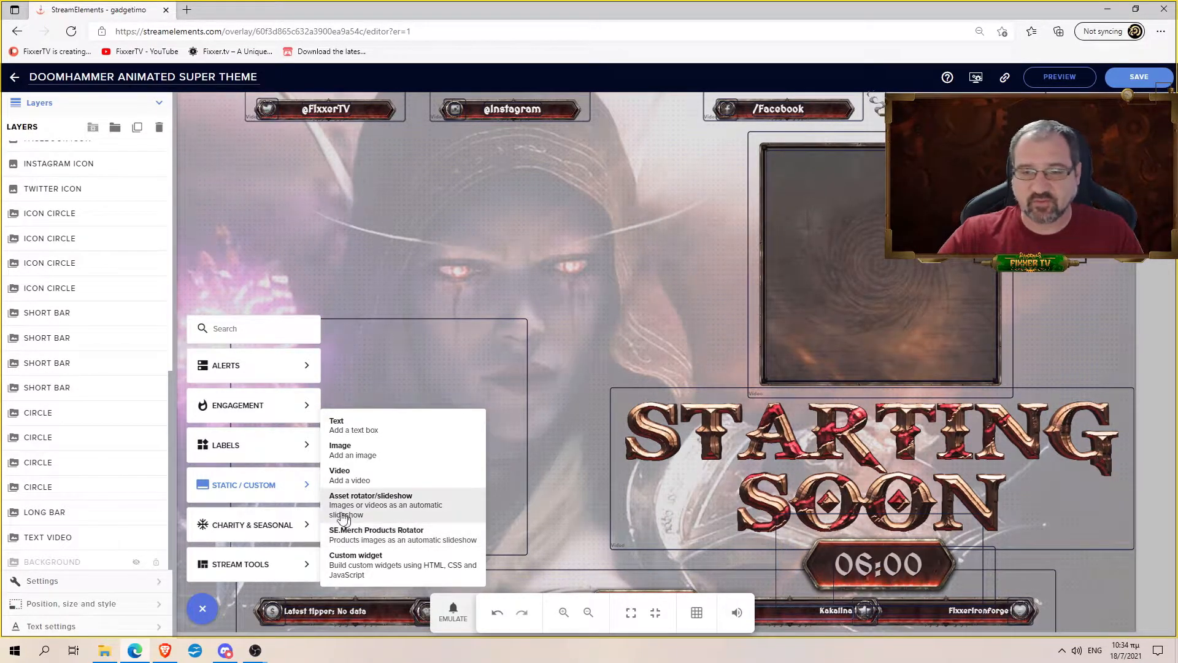
mouse_move(266, 446)
mouse_move(336, 450)
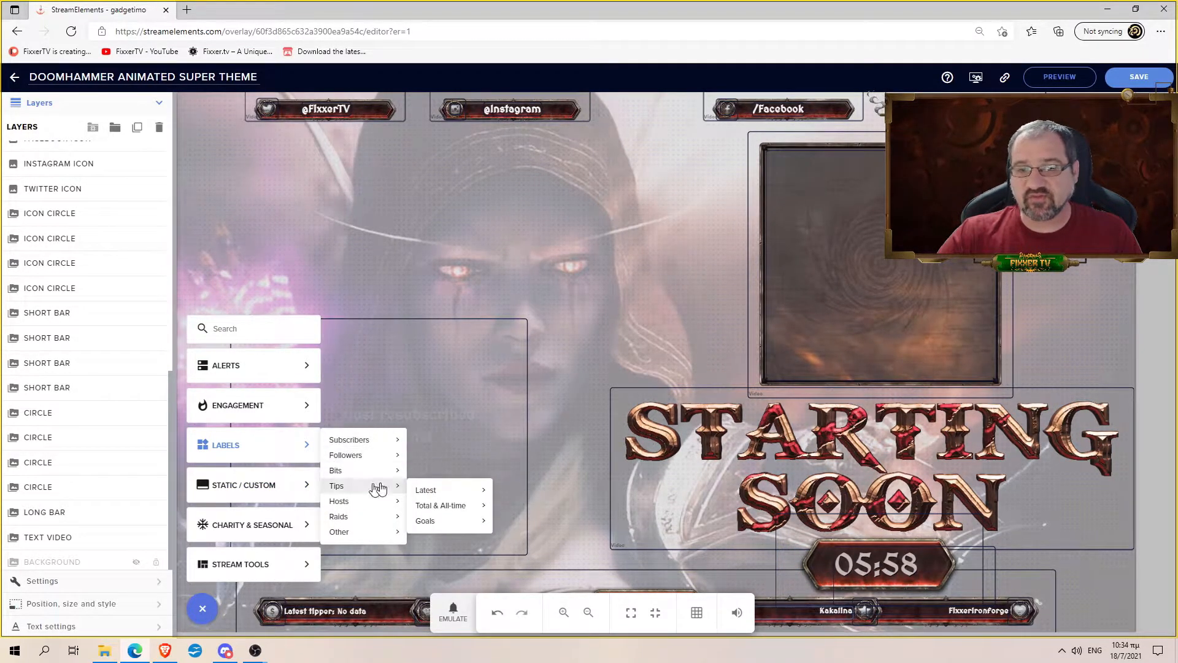
click(470, 304)
drag(605, 592, 608, 263)
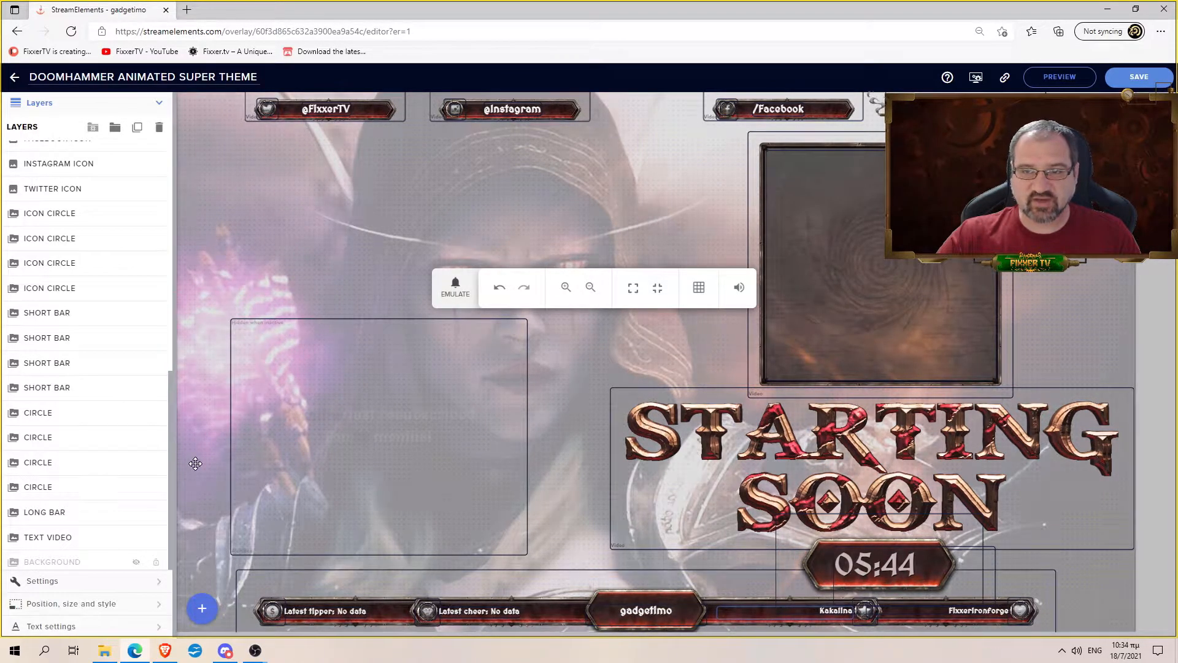
click(200, 608)
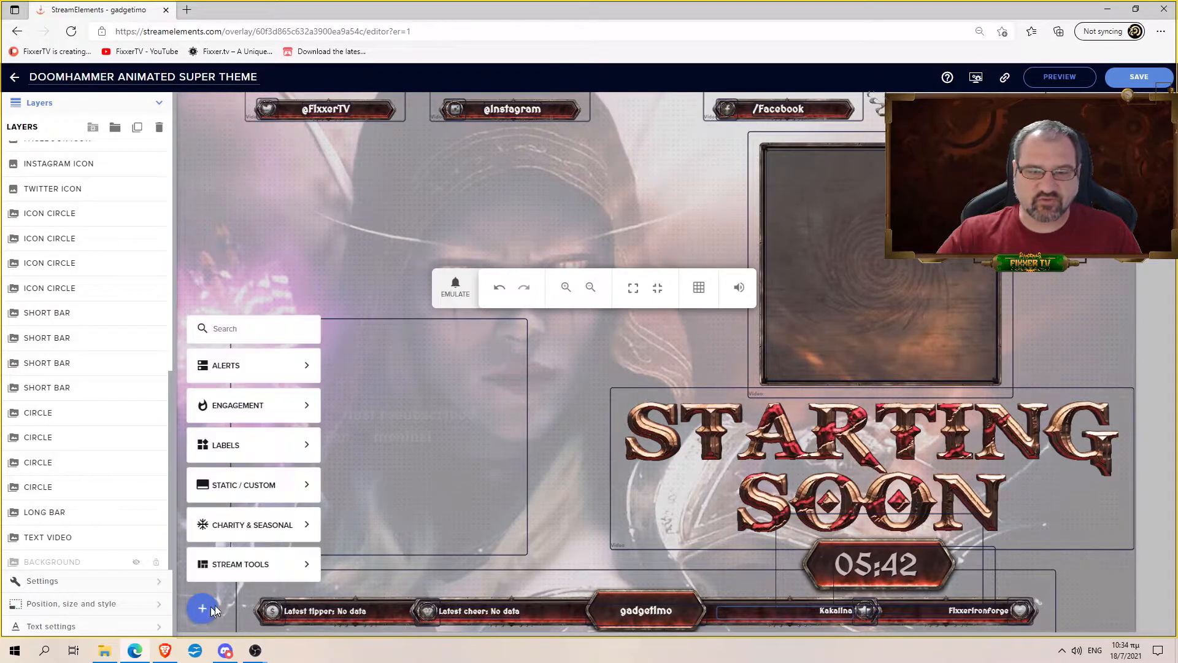
mouse_move(284, 422)
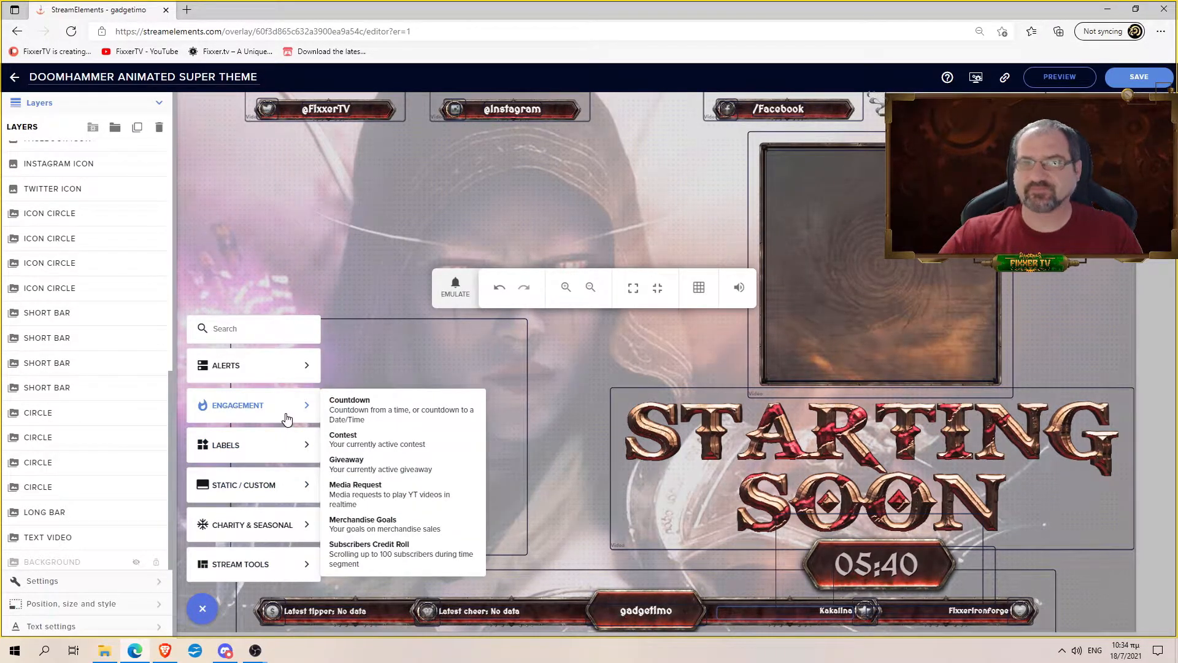
mouse_move(274, 447)
mouse_move(374, 442)
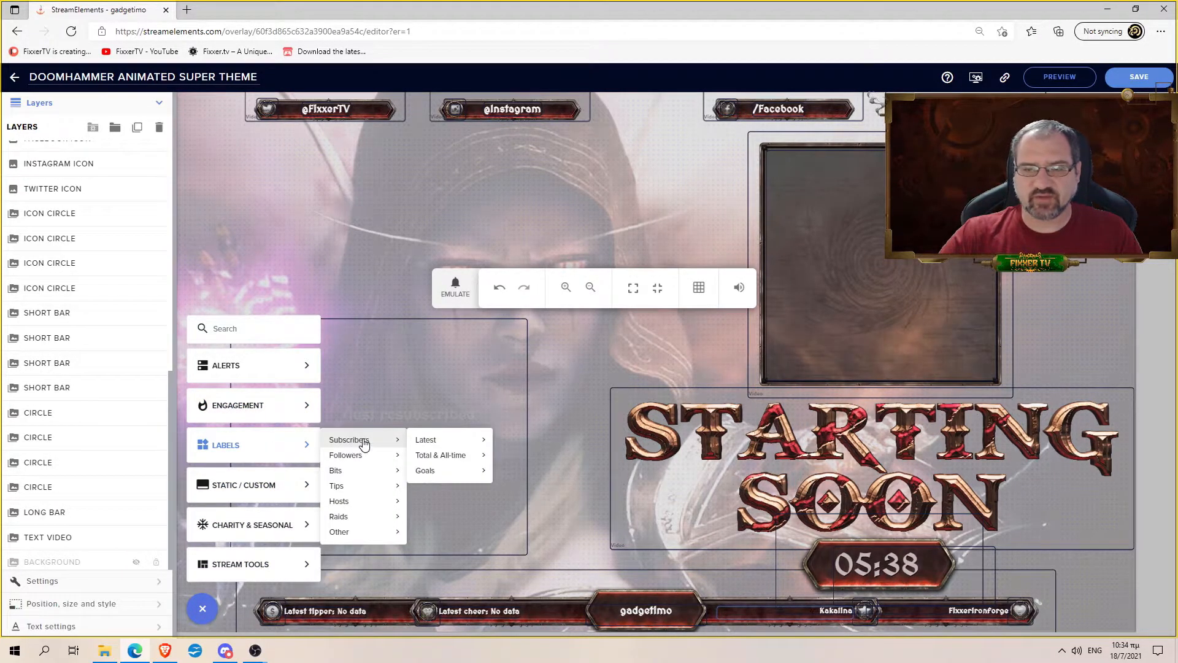
mouse_move(454, 443)
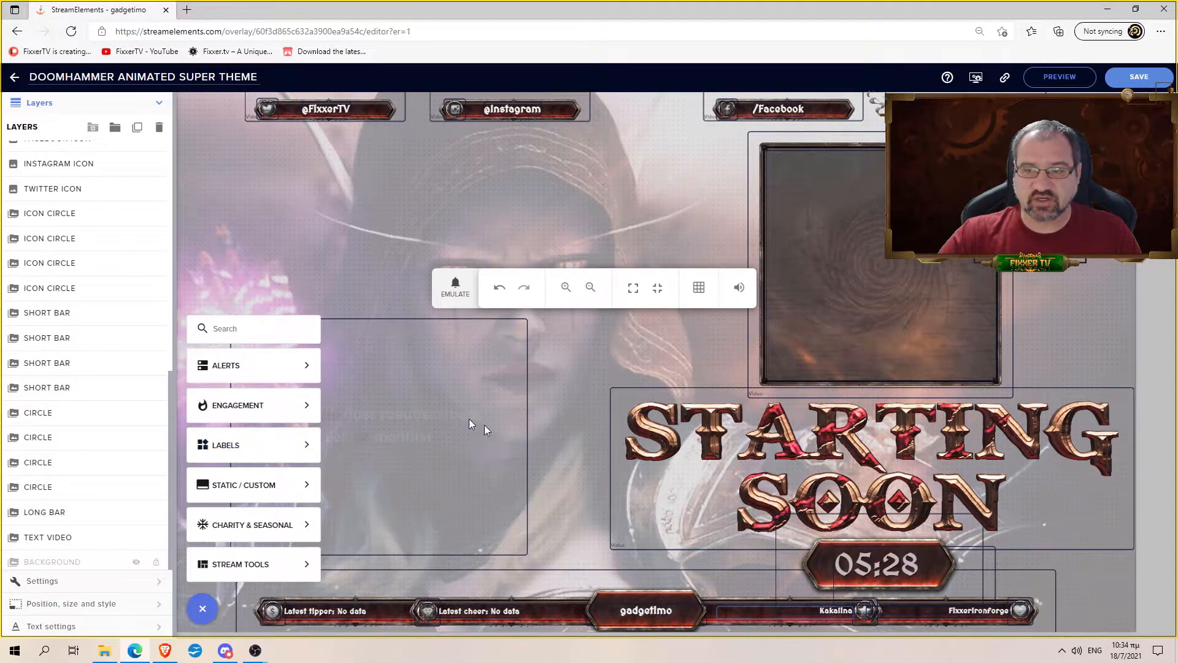
click(349, 614)
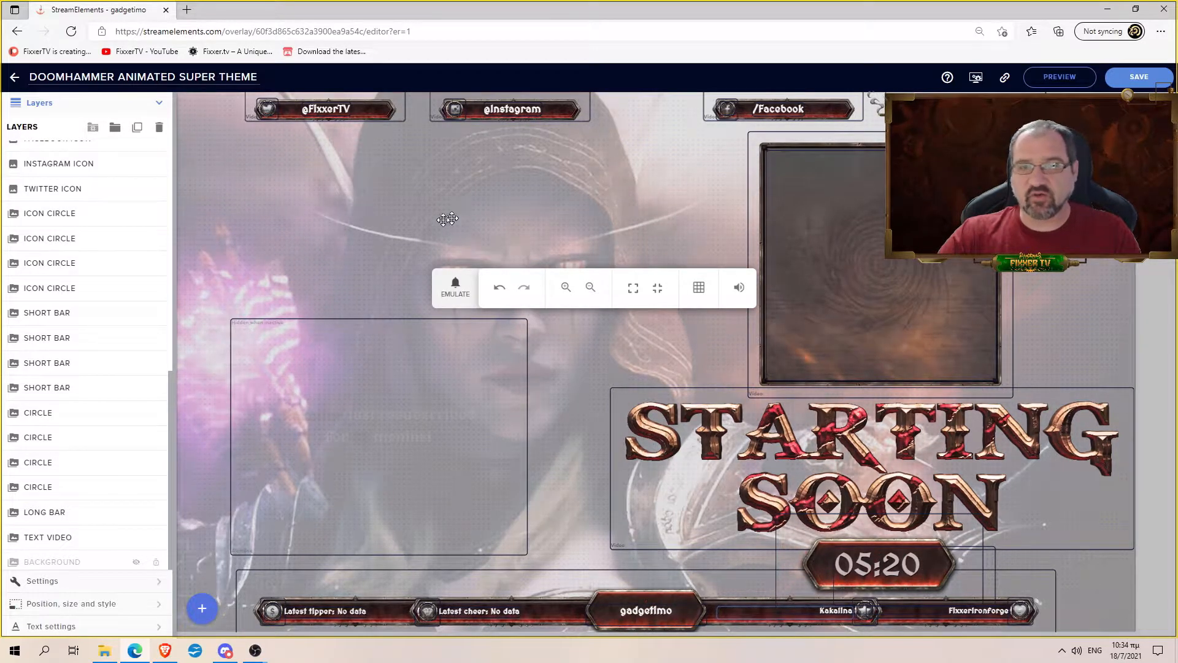
click(141, 562)
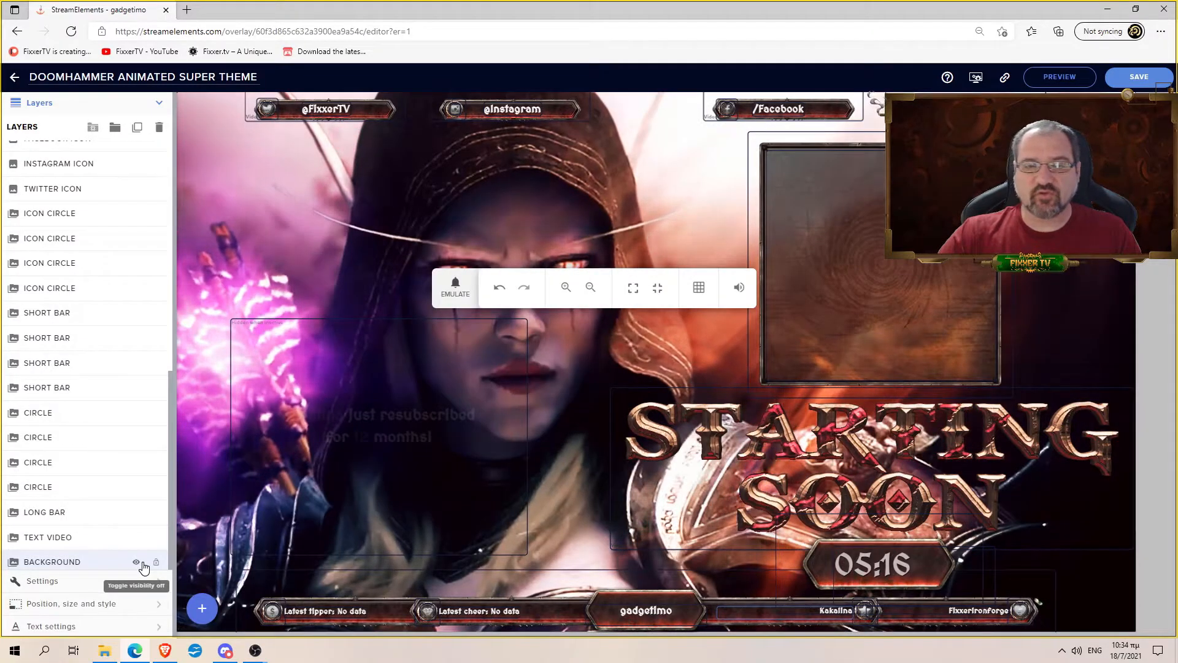
click(135, 564)
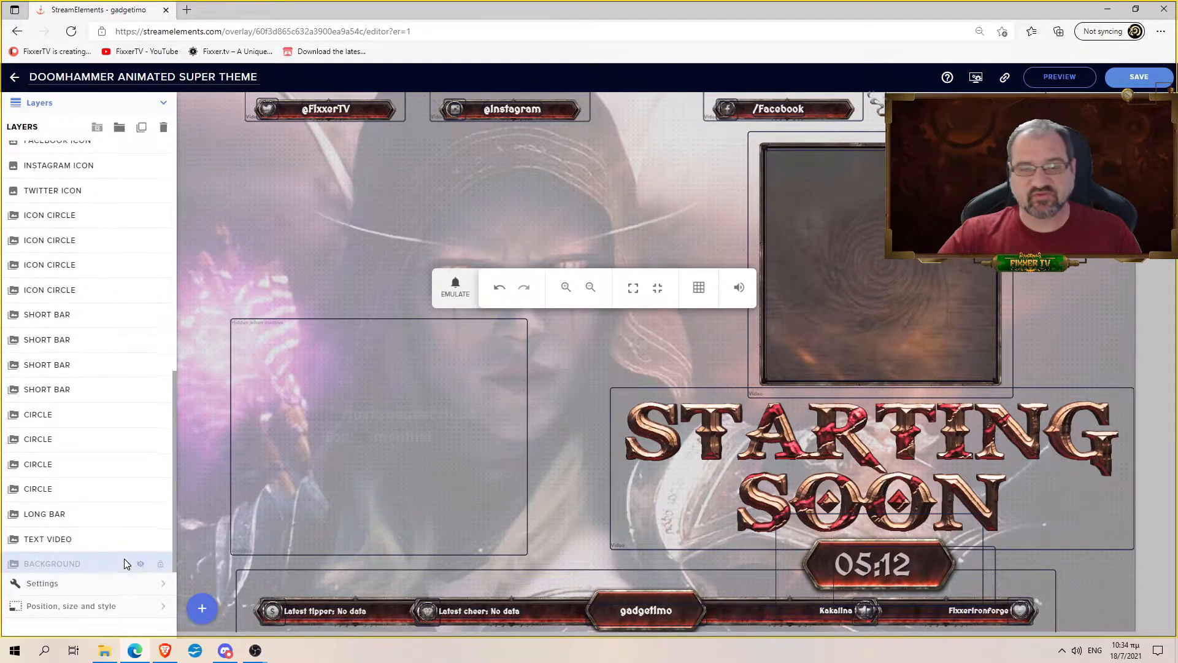
- Add a video widget playing the dark gear animation, placed top-left and stretched across most of the canvas
click(202, 608)
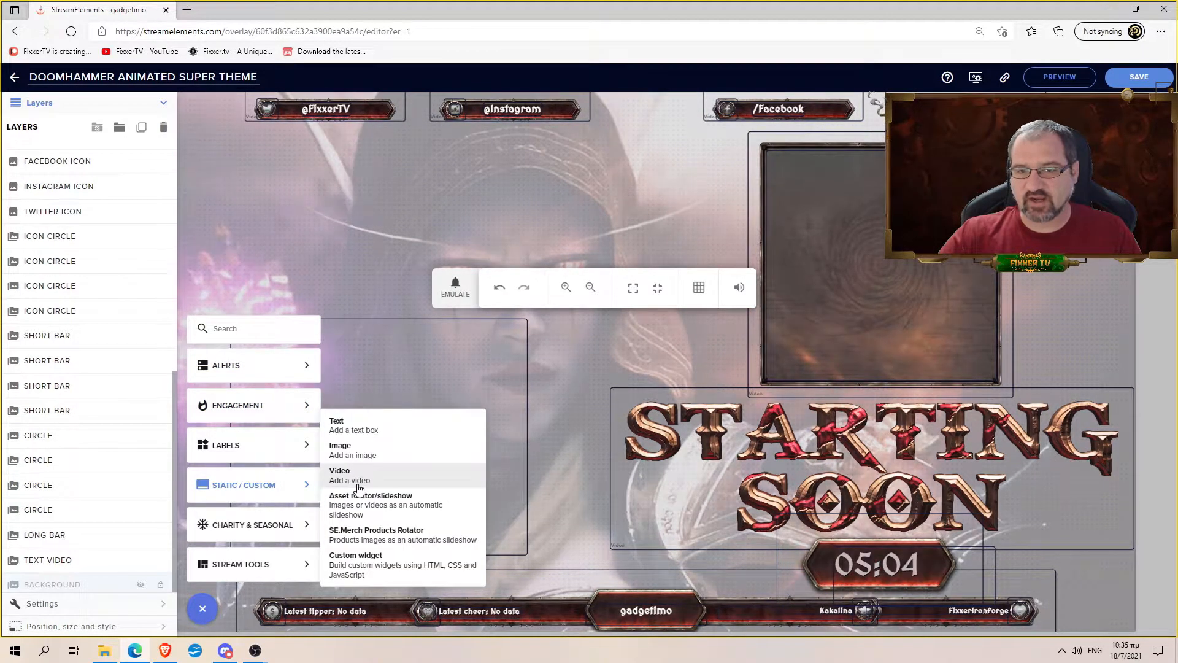
click(355, 483)
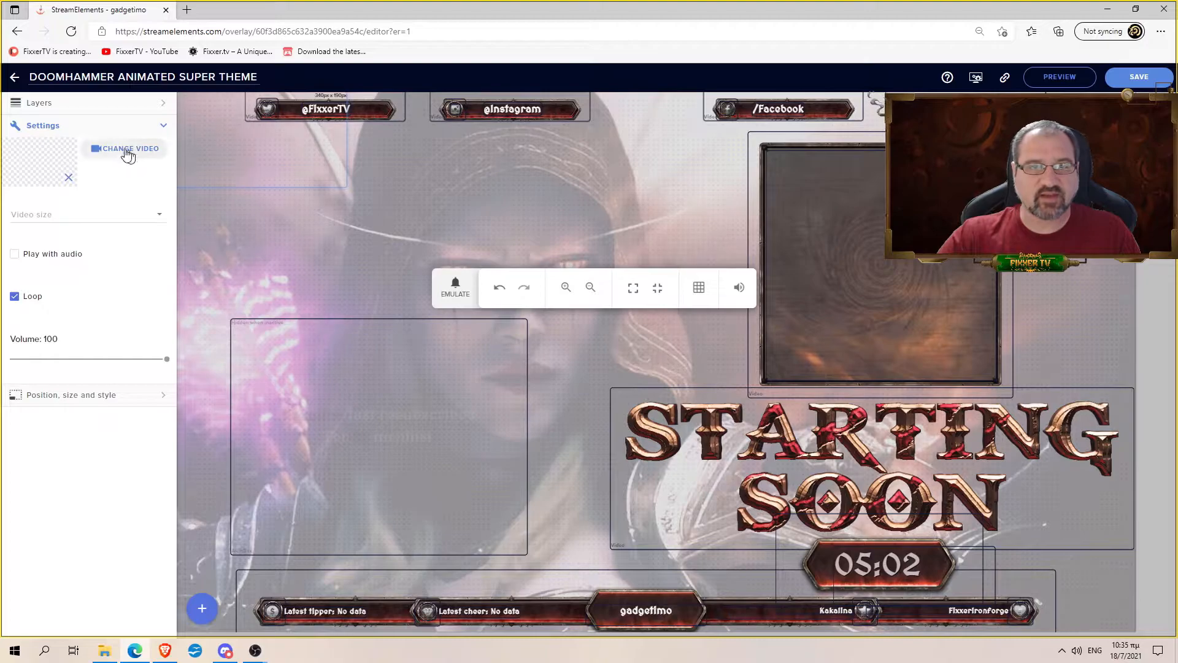
click(127, 146)
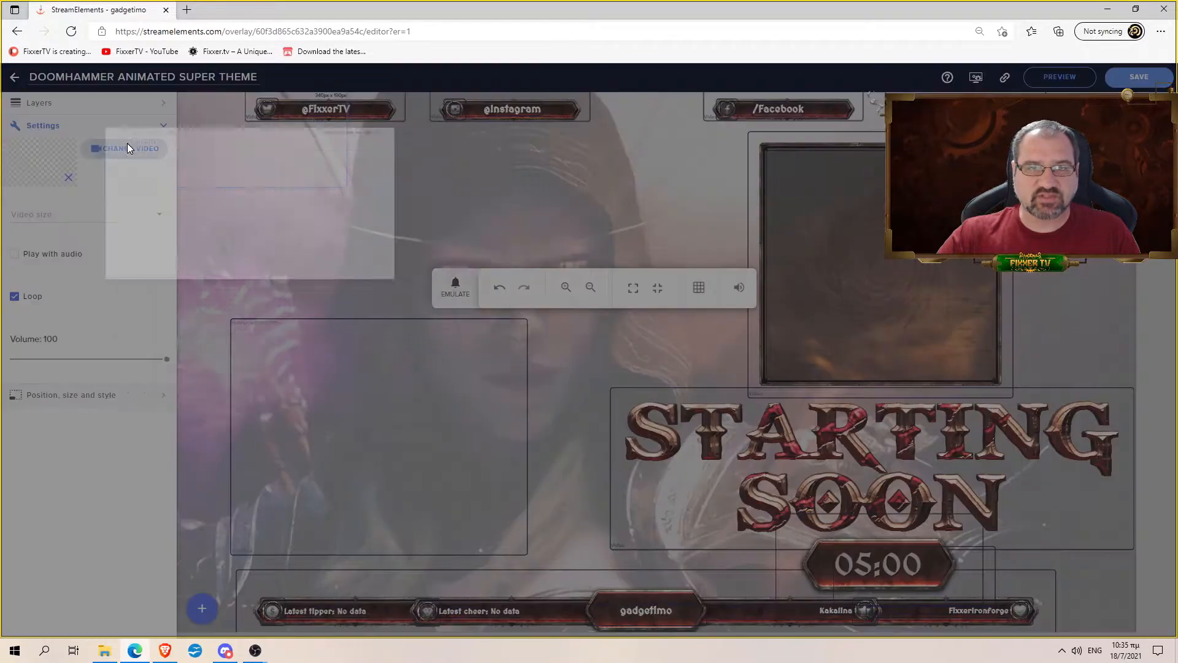
mouse_move(406, 247)
mouse_move(251, 248)
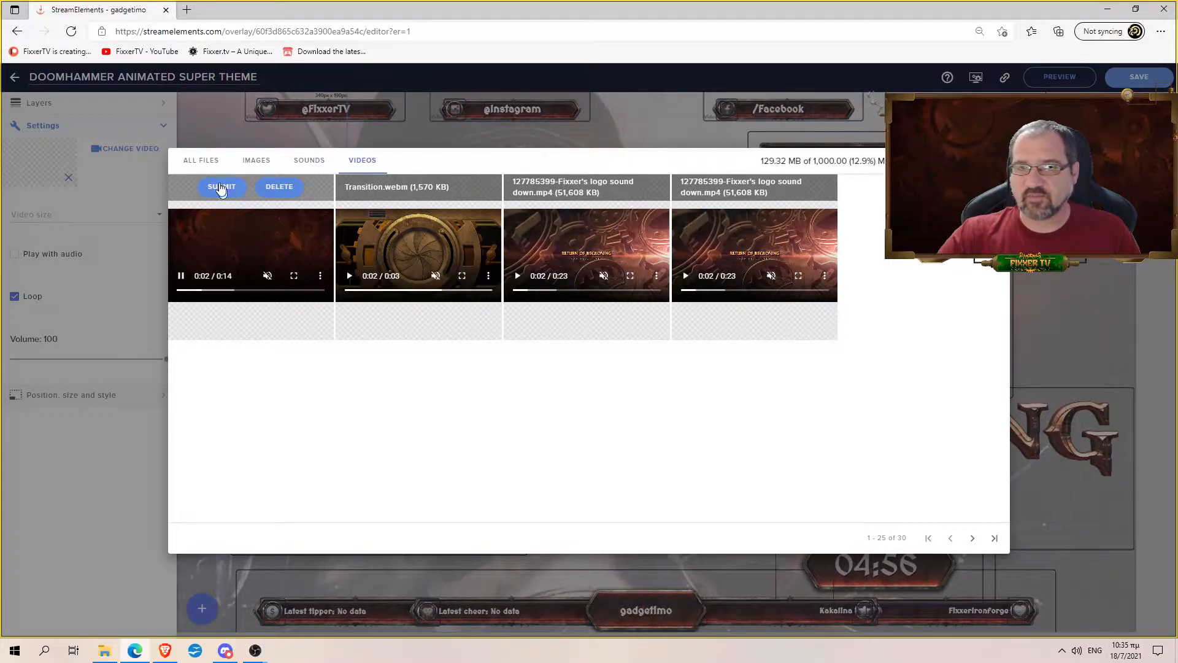
click(222, 187)
mouse_move(254, 129)
mouse_down()
mouse_move(371, 205)
mouse_move(289, 172)
mouse_move(258, 123)
mouse_up()
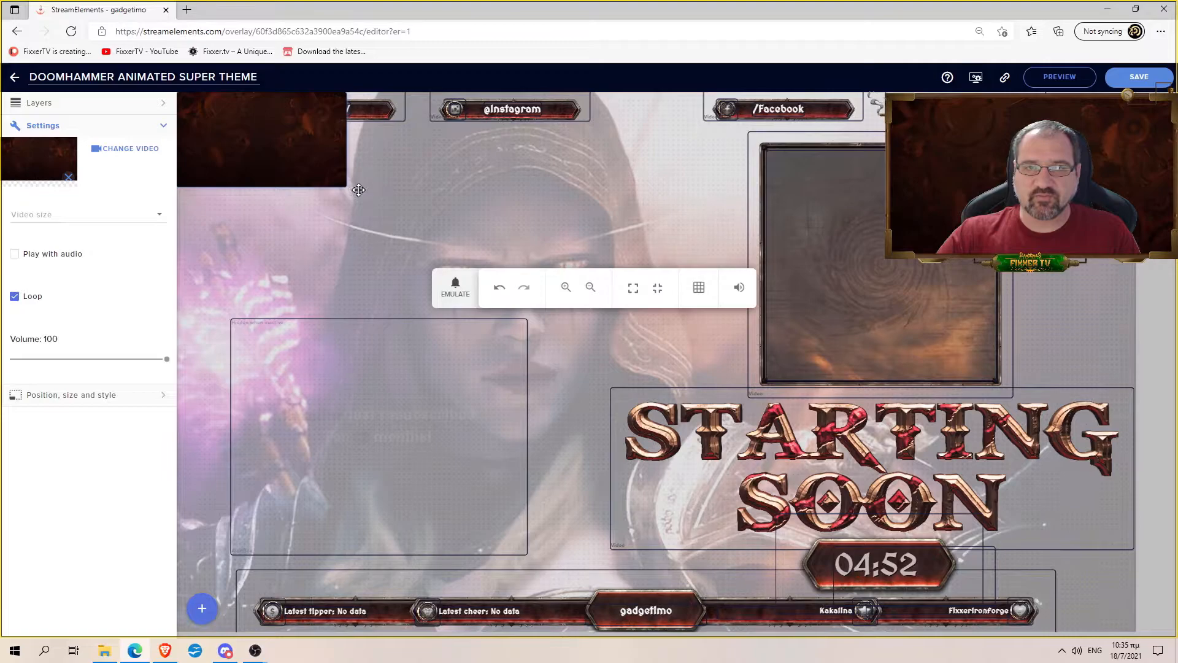
drag(358, 189, 1131, 657)
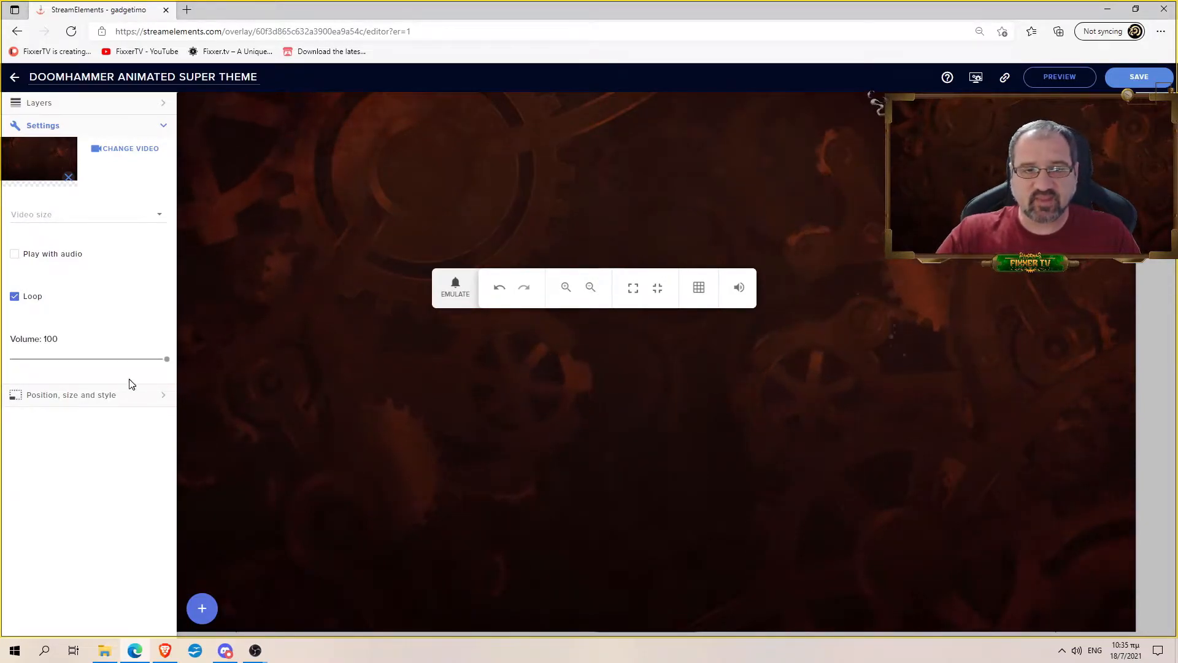
- Set the gear video's width to 1920 and height to 1080 px, then show the Layers list
click(113, 395)
double_click(17, 184)
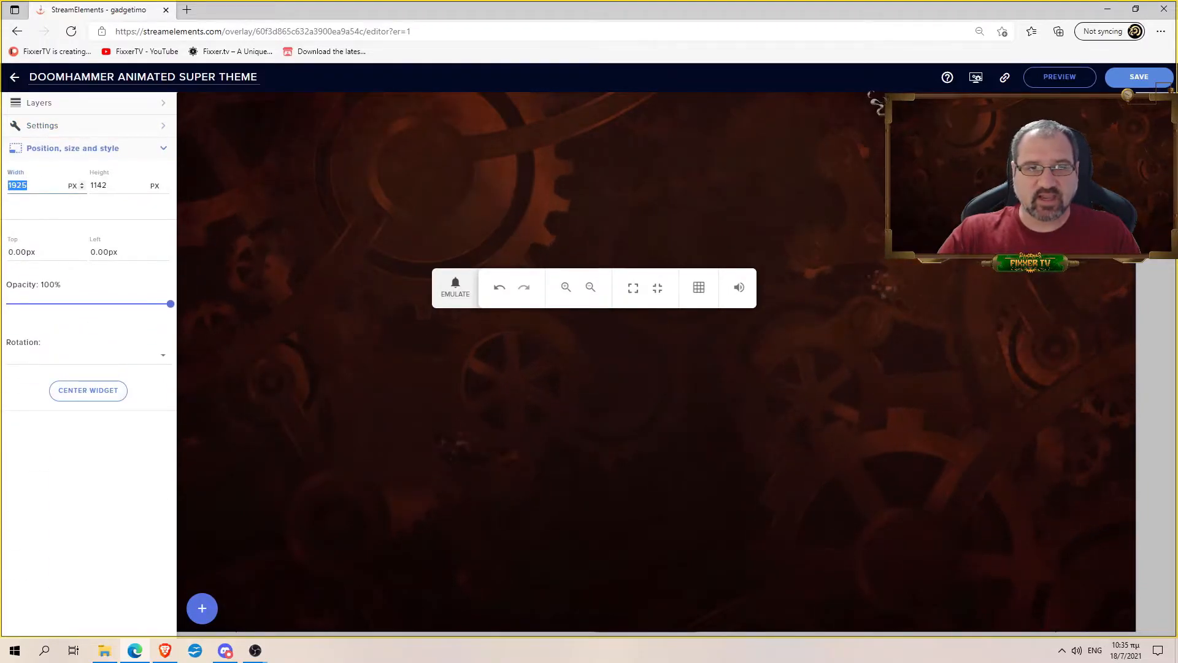
text(1920)
key(Tab)
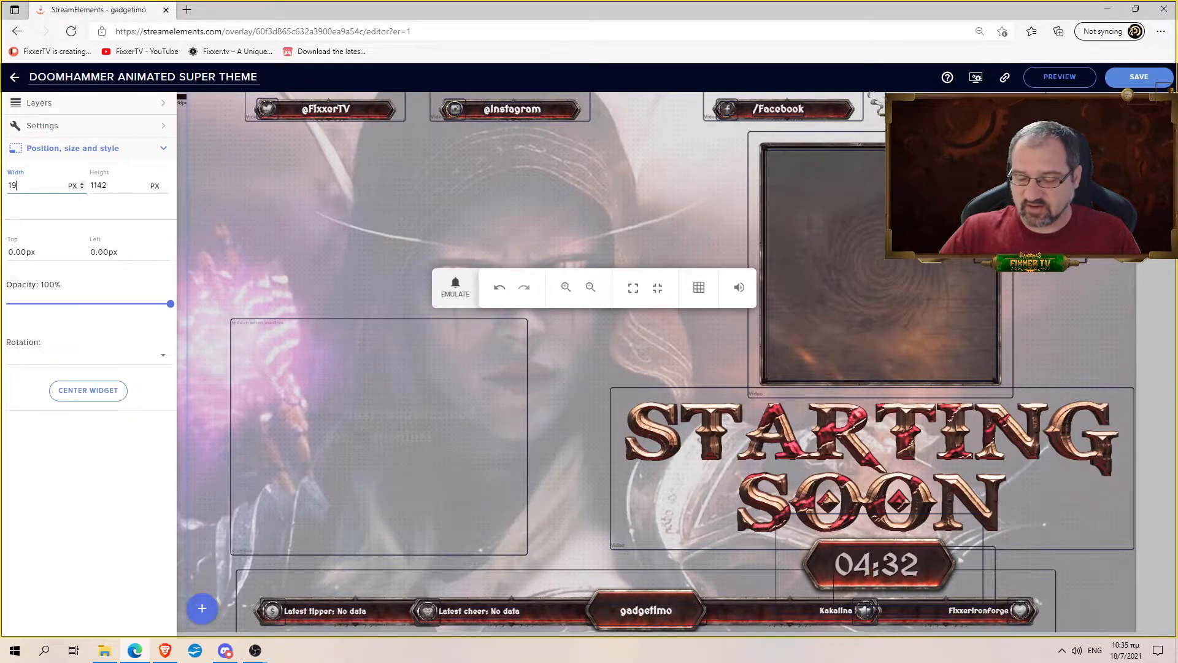
text(1080)
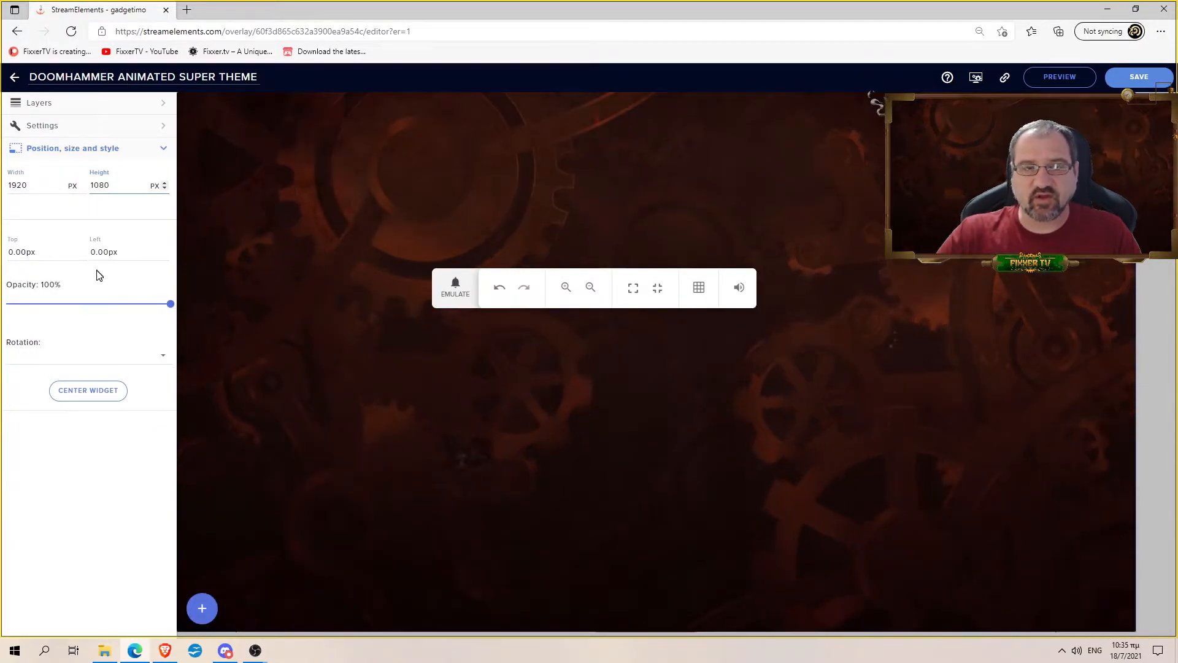
click(95, 100)
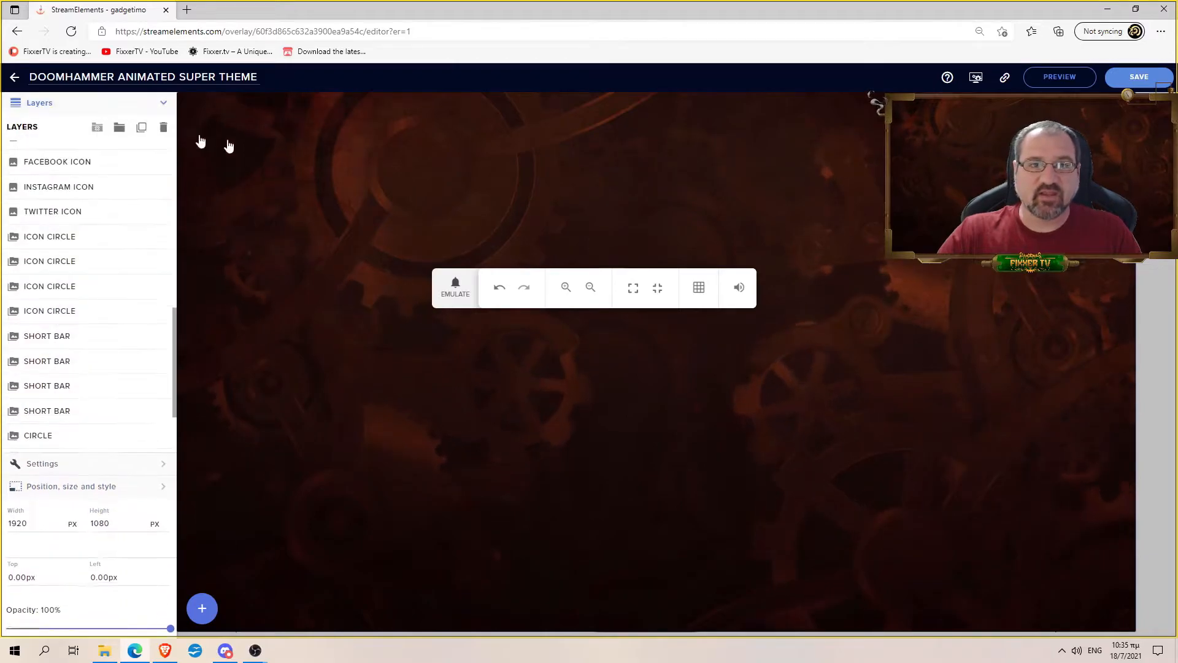
drag(610, 263, 738, 584)
- Drag Video 38 down the Layers list below the text and icon layers, just above BACKGROUND
scroll(137, 319, up, 8)
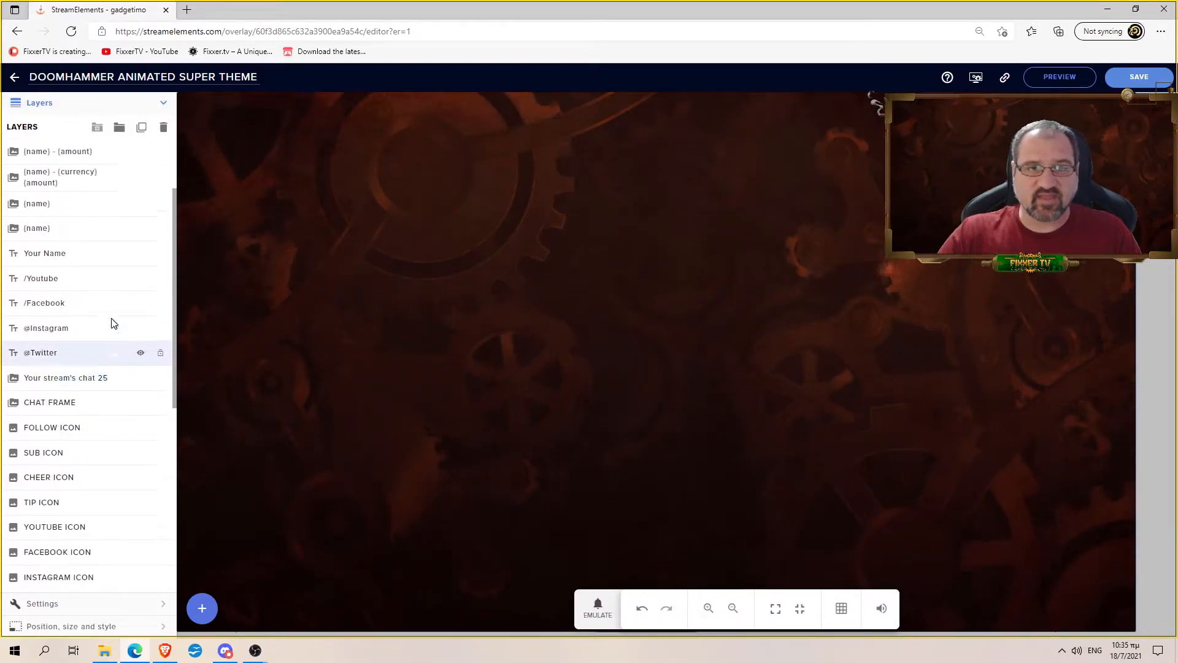
drag(55, 166, 60, 344)
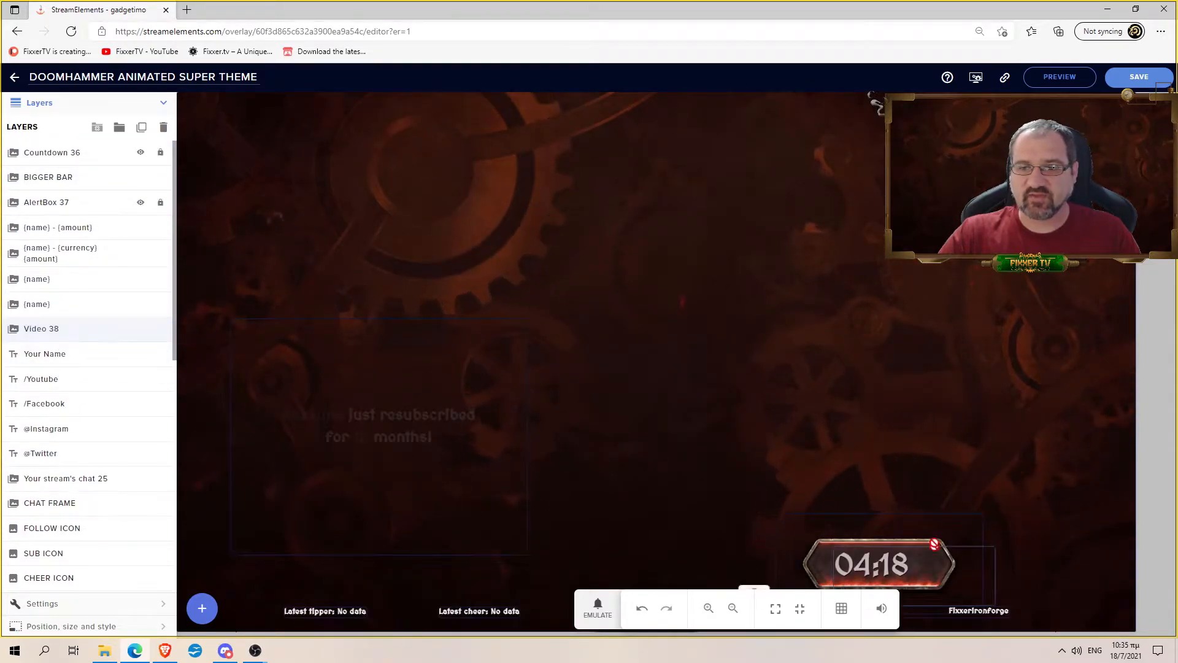
drag(126, 333, 91, 465)
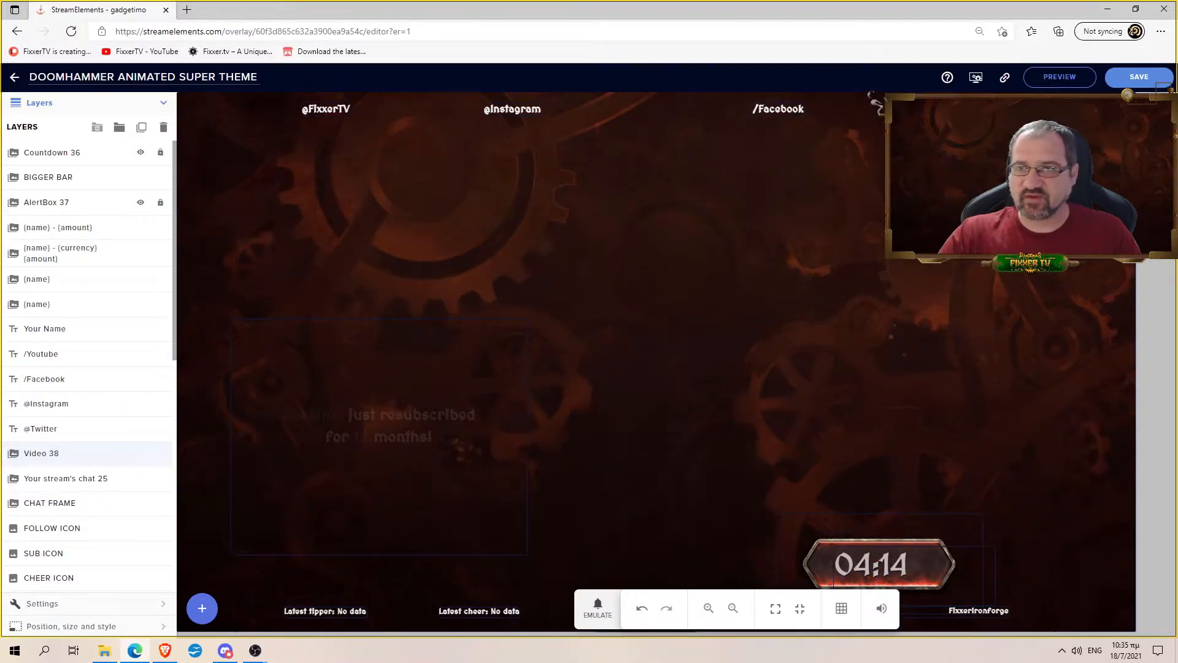
scroll(144, 365, down, 3)
scroll(144, 366, down, 1)
drag(71, 179, 72, 416)
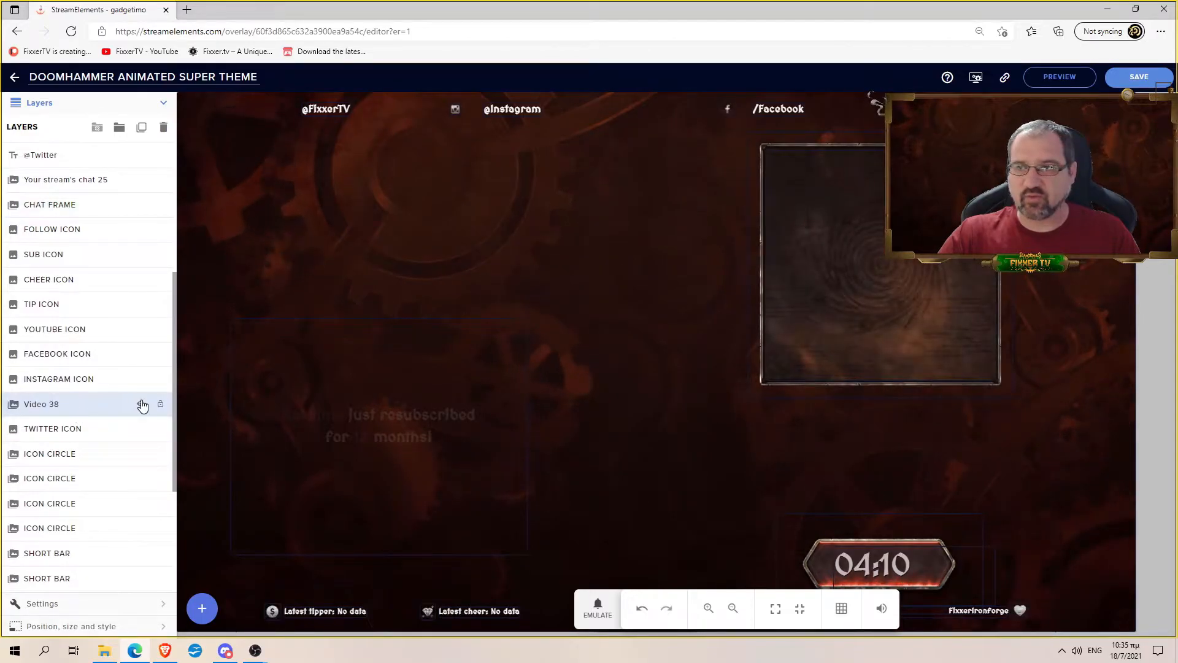
scroll(111, 368, down, 3)
drag(66, 200, 72, 581)
scroll(98, 491, down, 1)
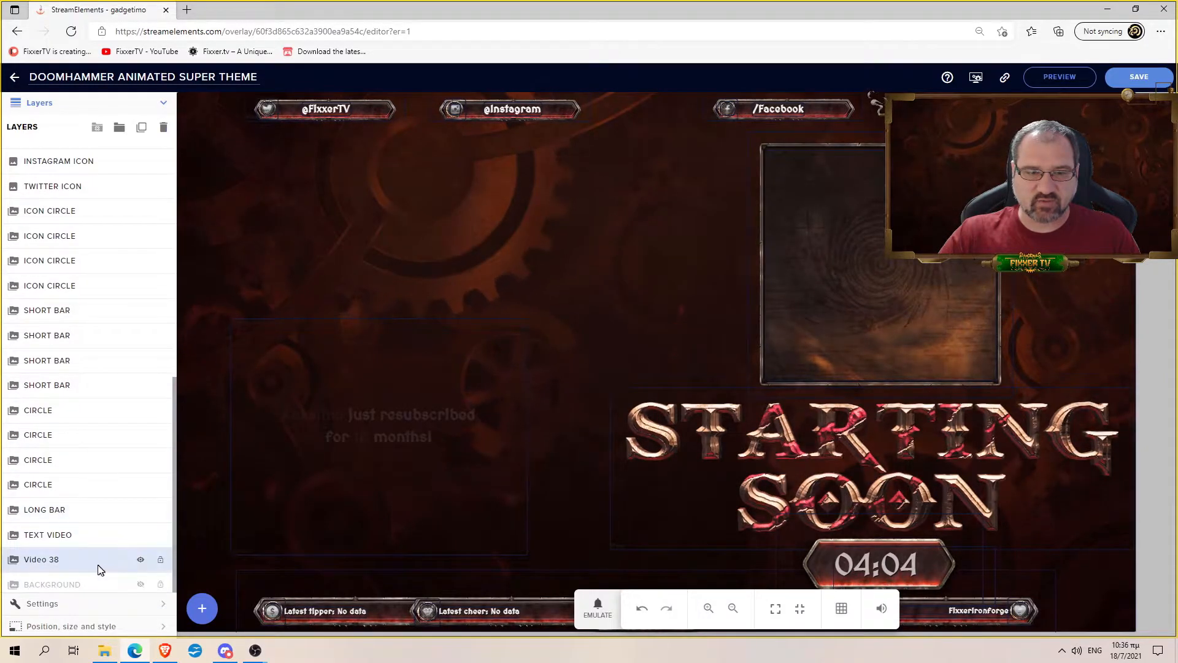
scroll(98, 570, up, 1)
drag(92, 574, 61, 559)
scroll(110, 556, down, 1)
scroll(122, 568, down, 1)
scroll(76, 550, up, 1)
- Compare BACKGROUND and Video 38 visibility, leaving the gear video shown and BACKGROUND hidden
click(145, 586)
click(141, 561)
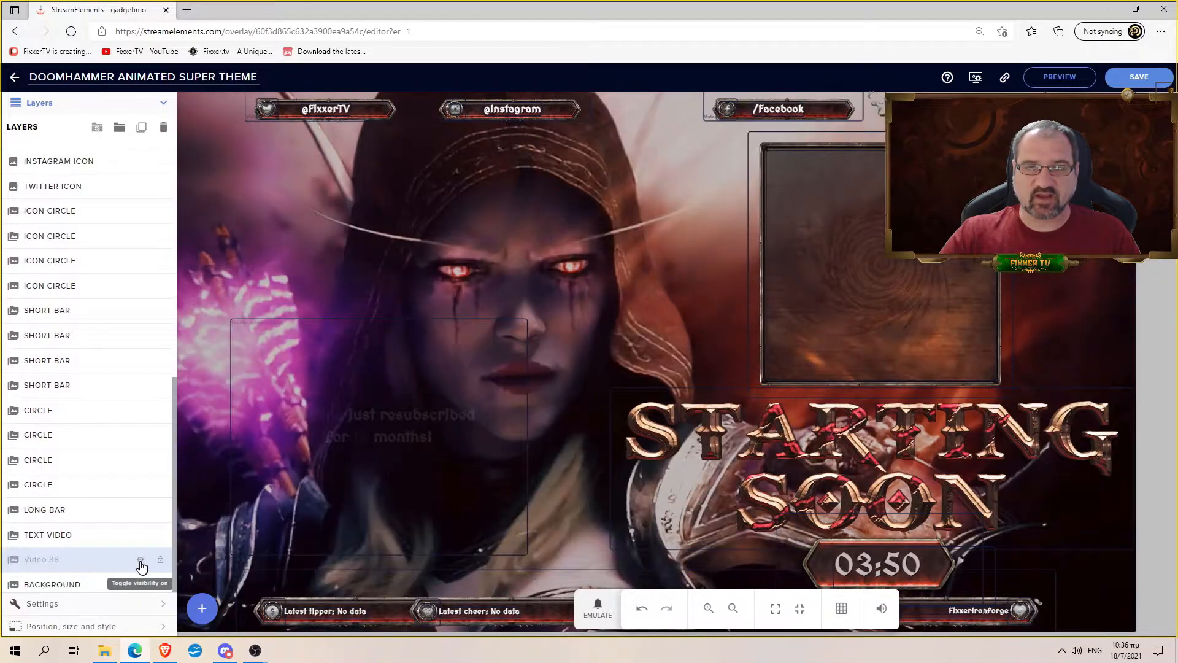
click(141, 585)
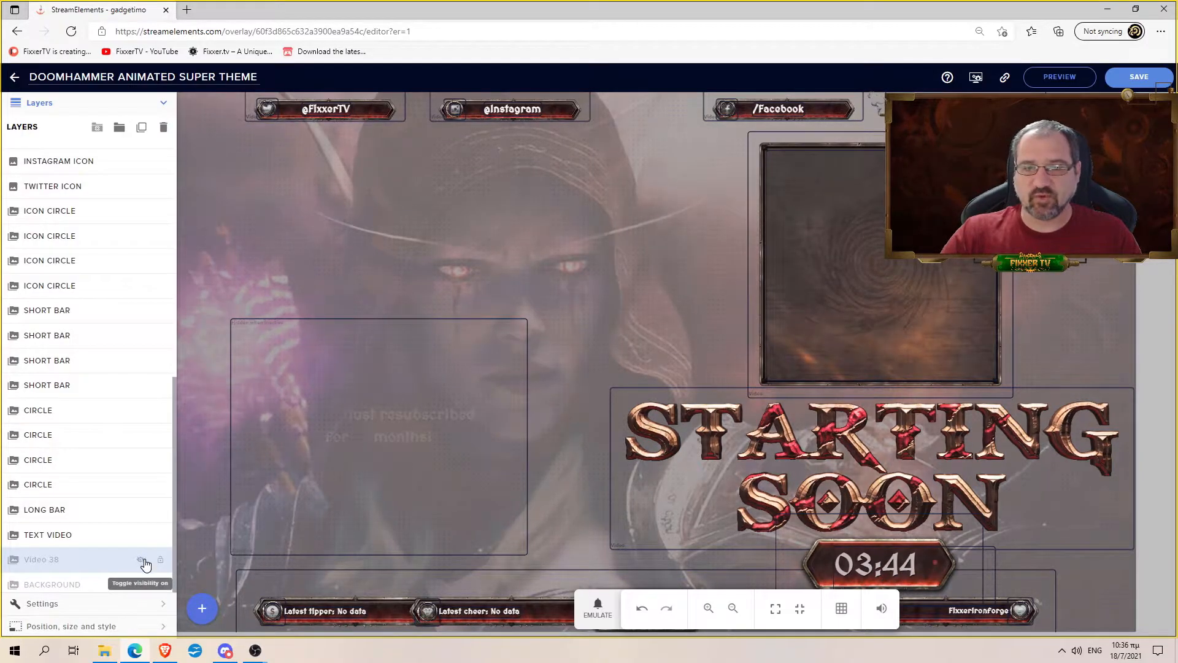
click(141, 561)
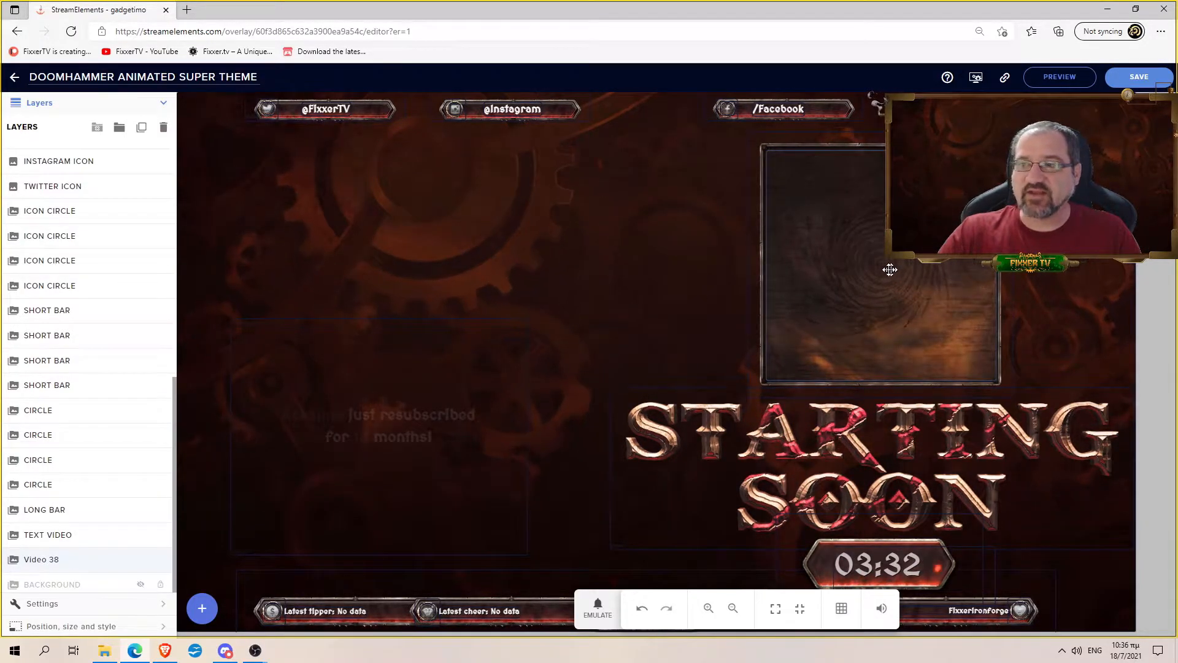
scroll(110, 367, up, 4)
scroll(113, 367, up, 4)
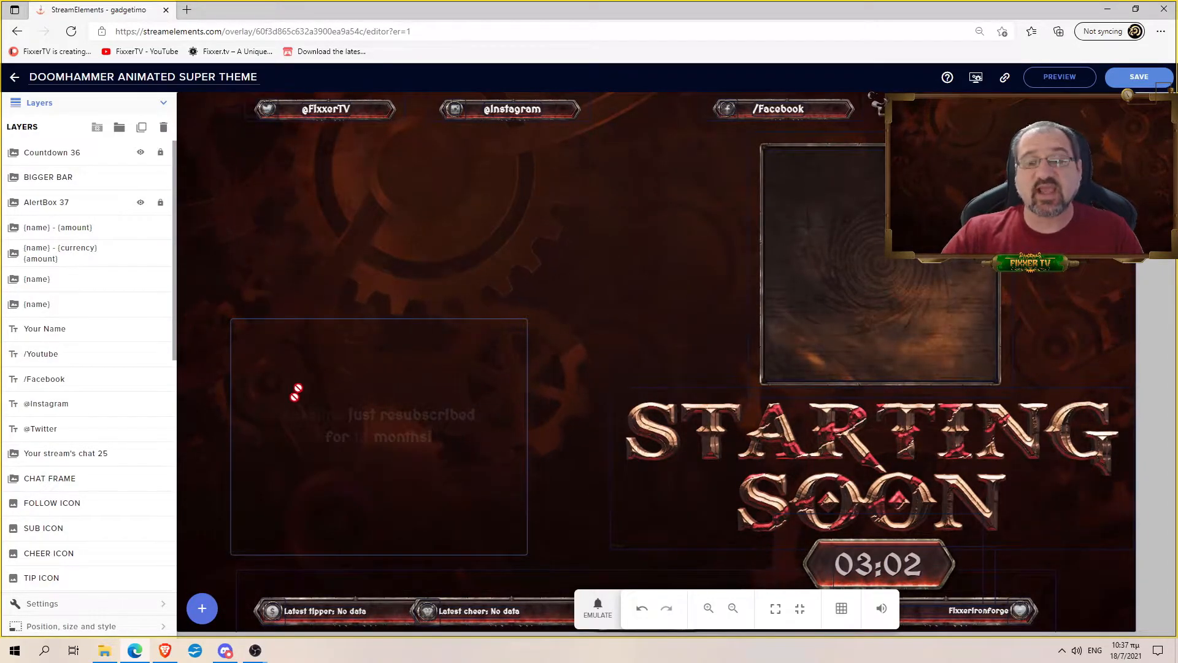
- Add a text widget reading STREAM STARTING near the middle of the canvas
click(202, 608)
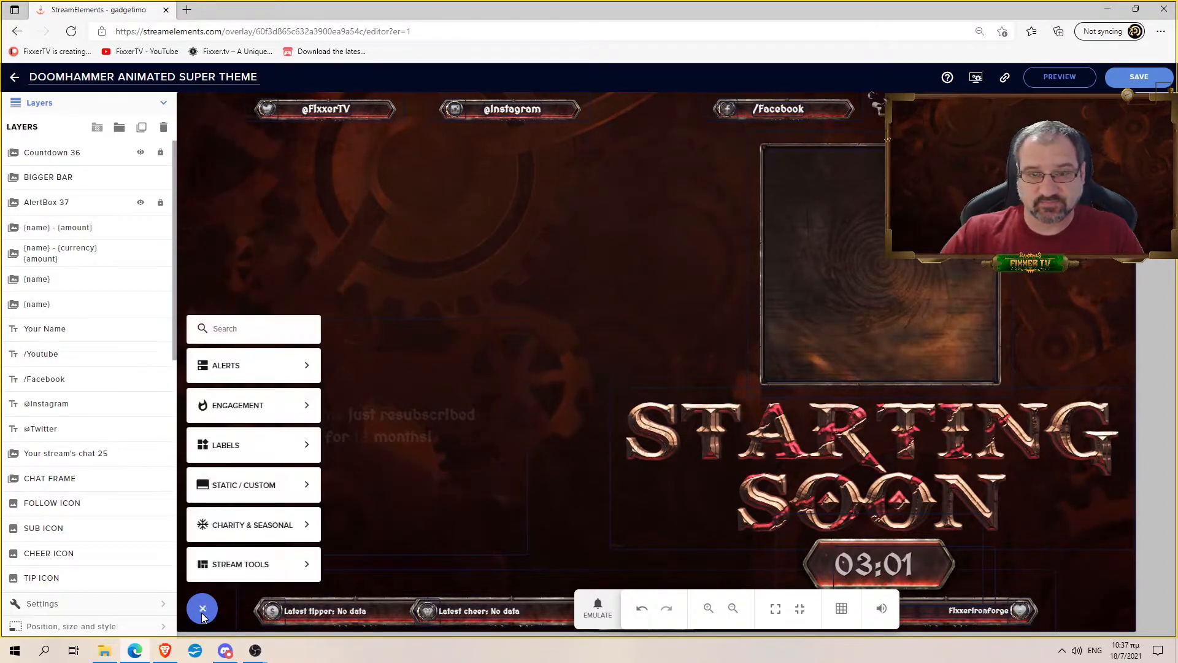
click(250, 488)
click(379, 425)
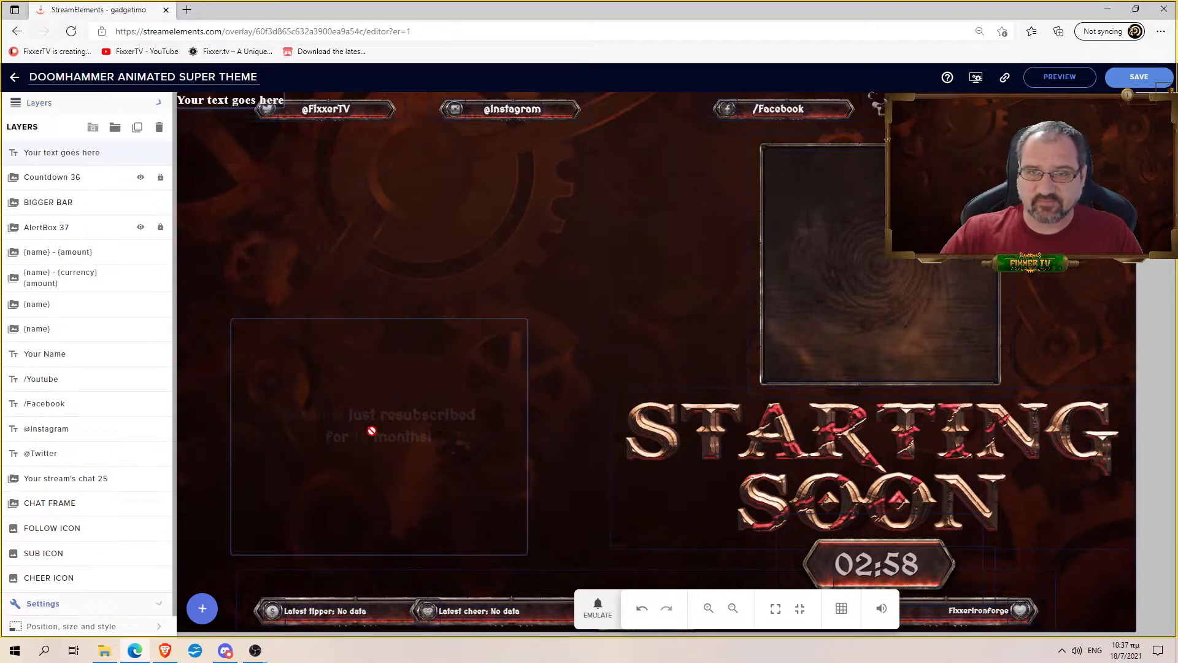
drag(283, 104, 544, 278)
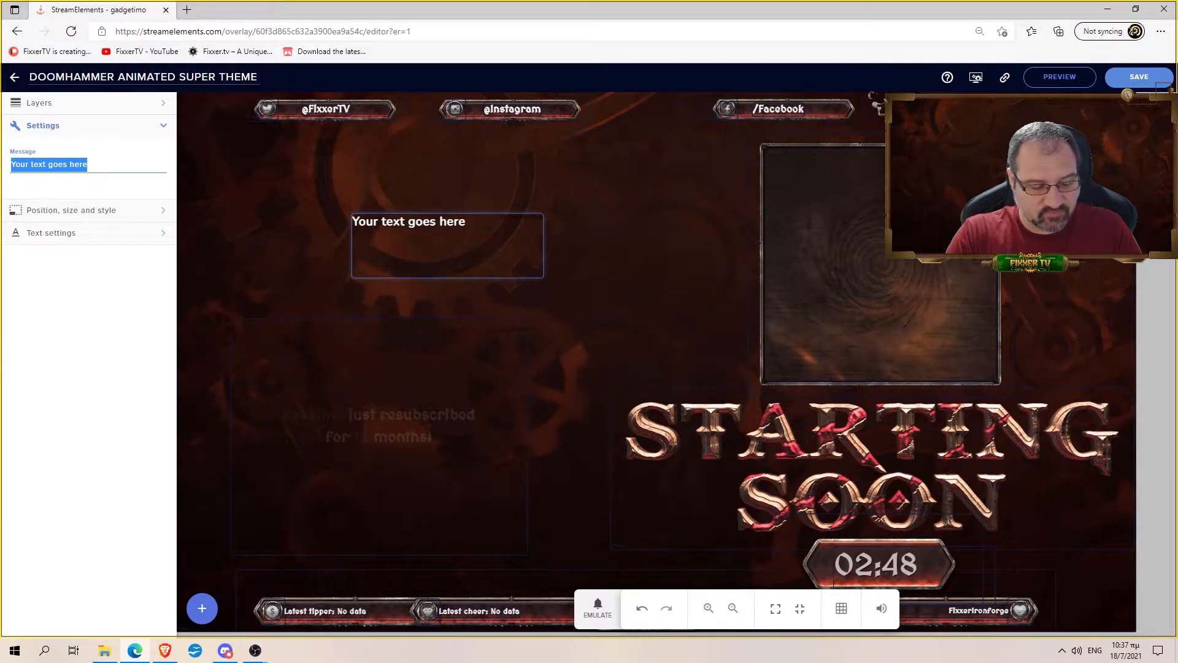
text(STREAM STARTING)
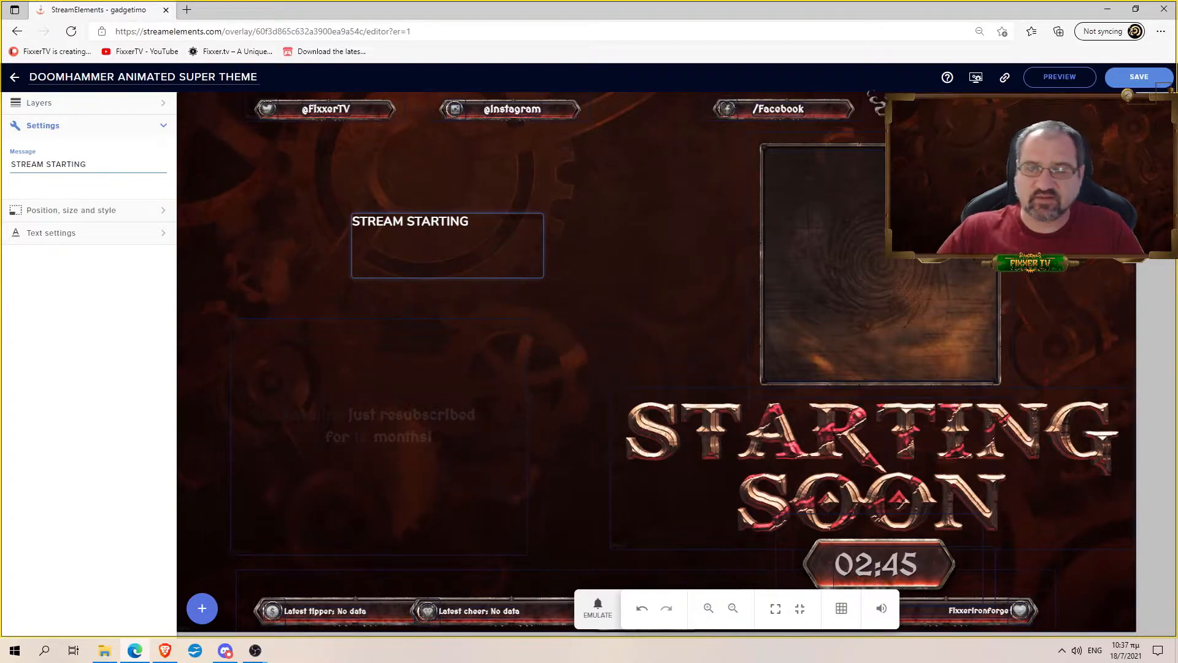
click(594, 195)
click(467, 221)
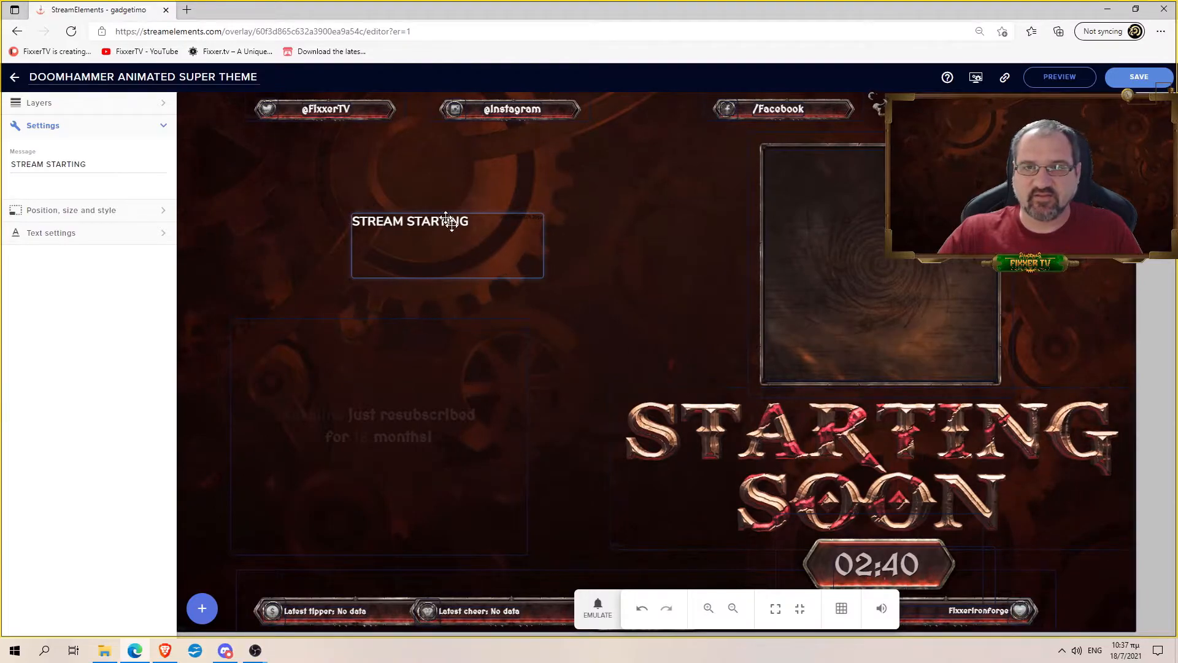
- Set the STREAM STARTING font size to 75, enlarge its box to fit, and move it left and up
click(114, 211)
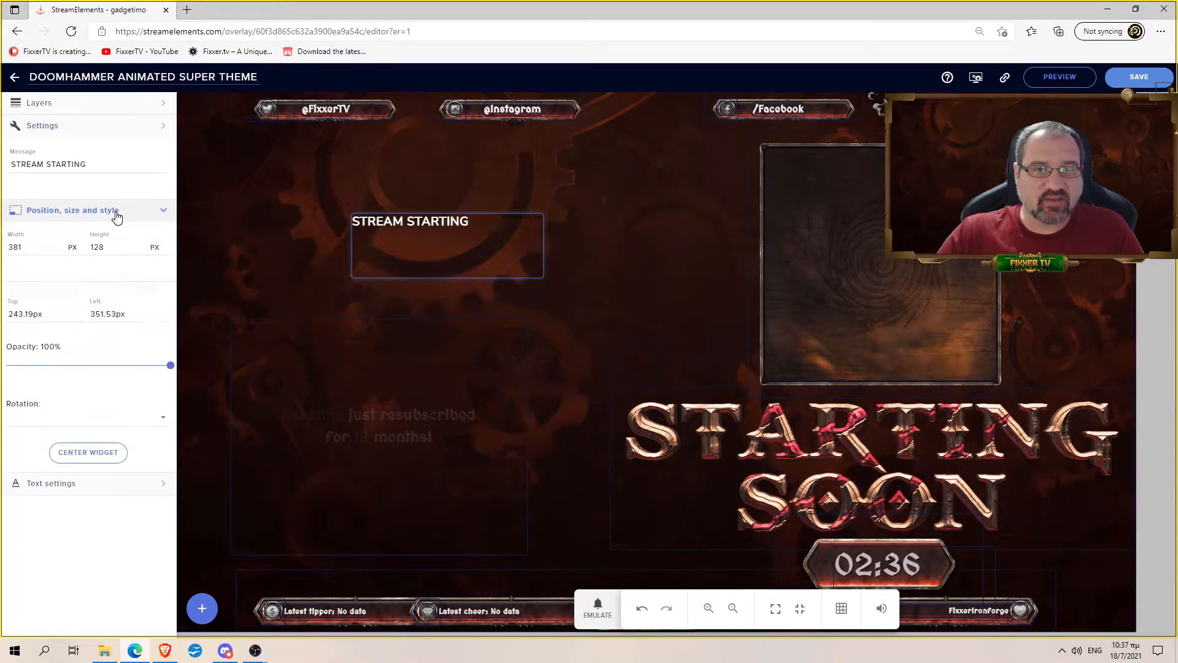
click(74, 428)
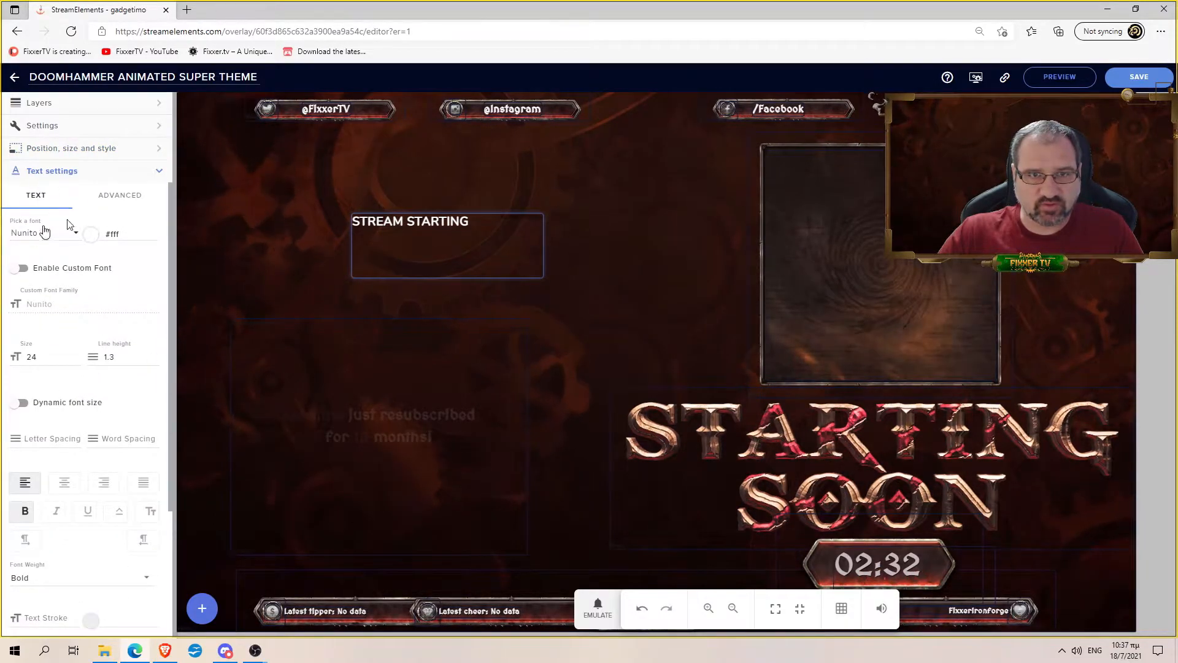
click(77, 355)
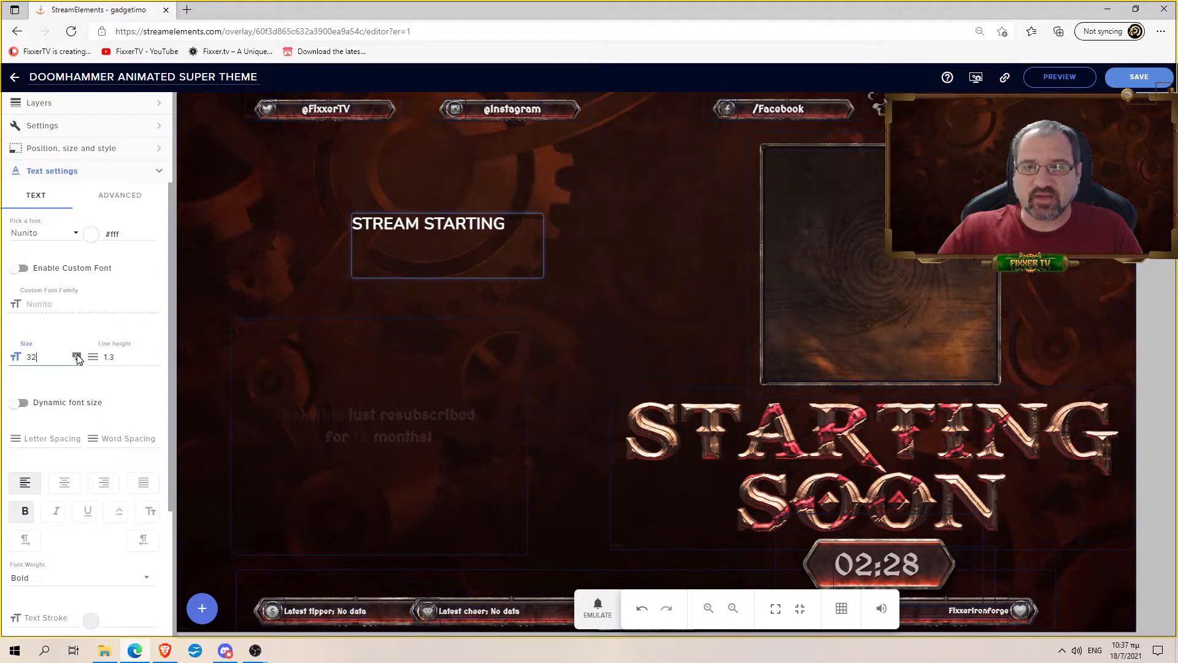
drag(77, 356, 77, 356)
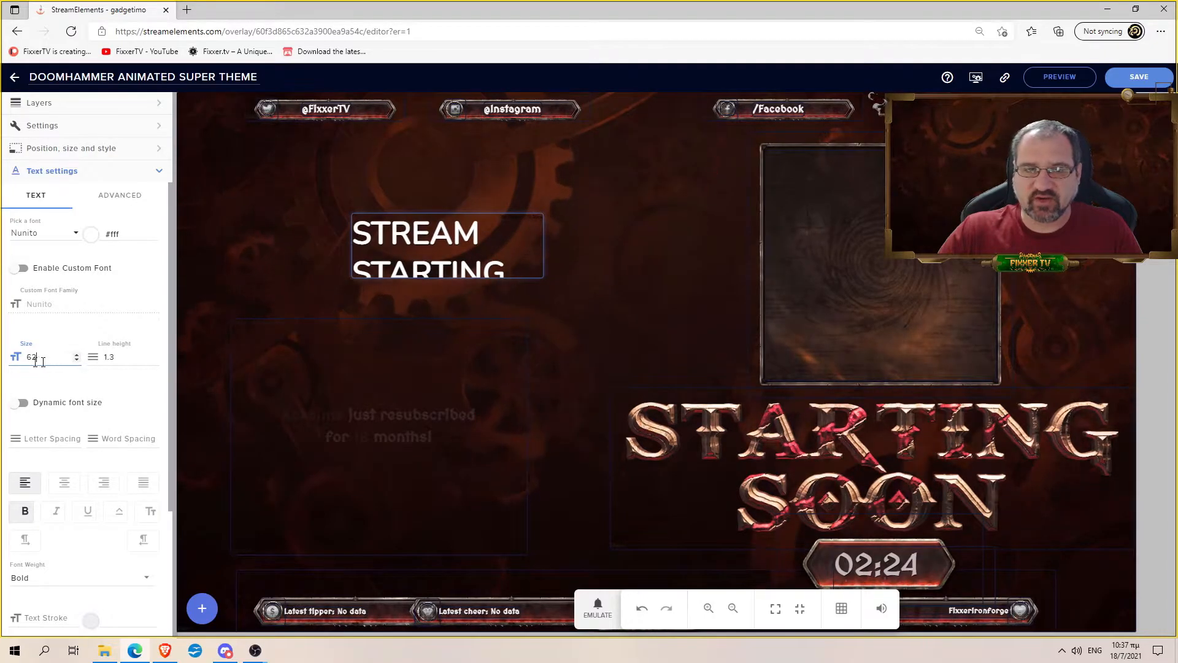
text(75)
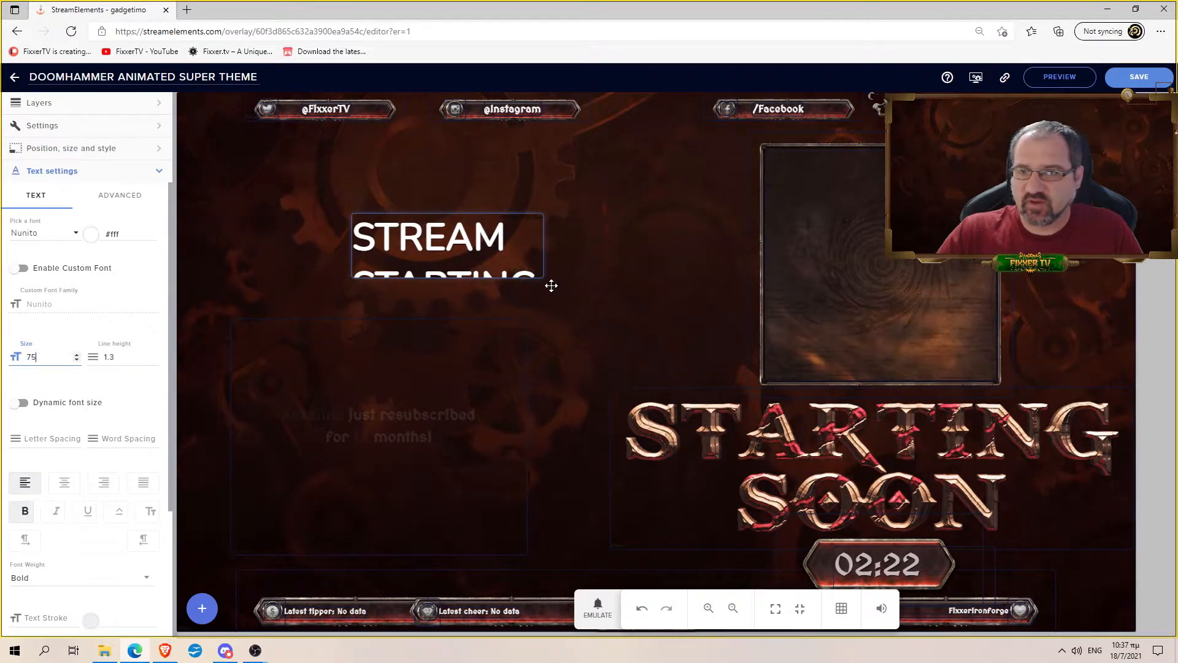
drag(540, 278, 764, 321)
drag(665, 283, 564, 272)
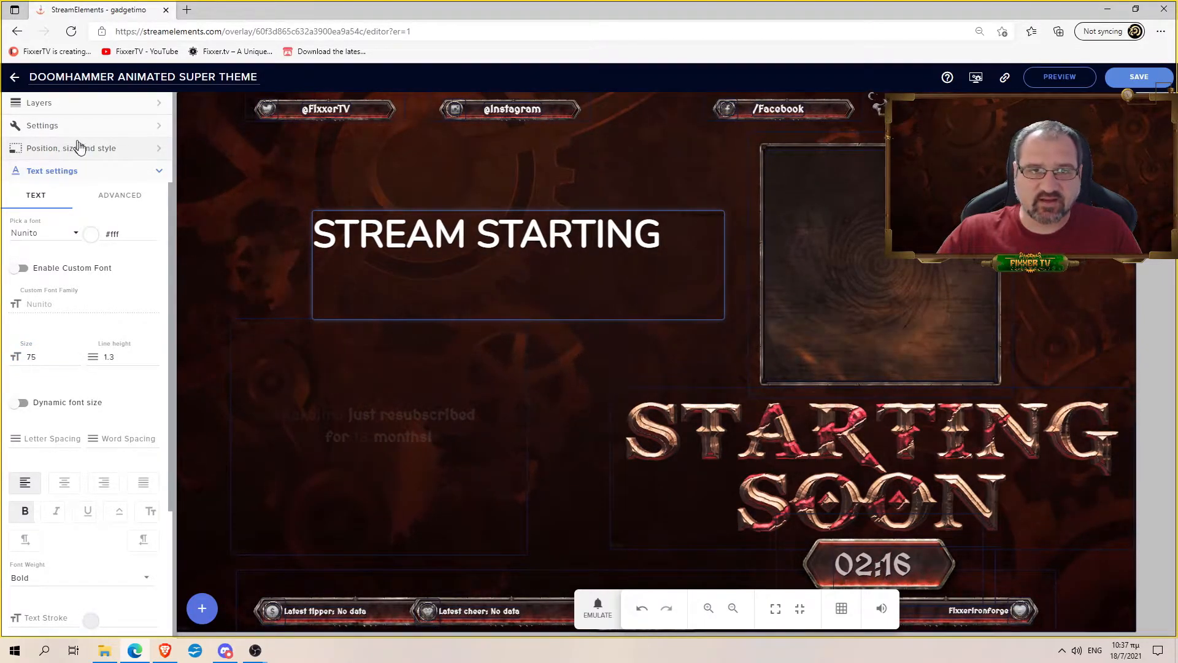
- Try a line break in the message, remove it, and nudge the text box slightly left
click(74, 102)
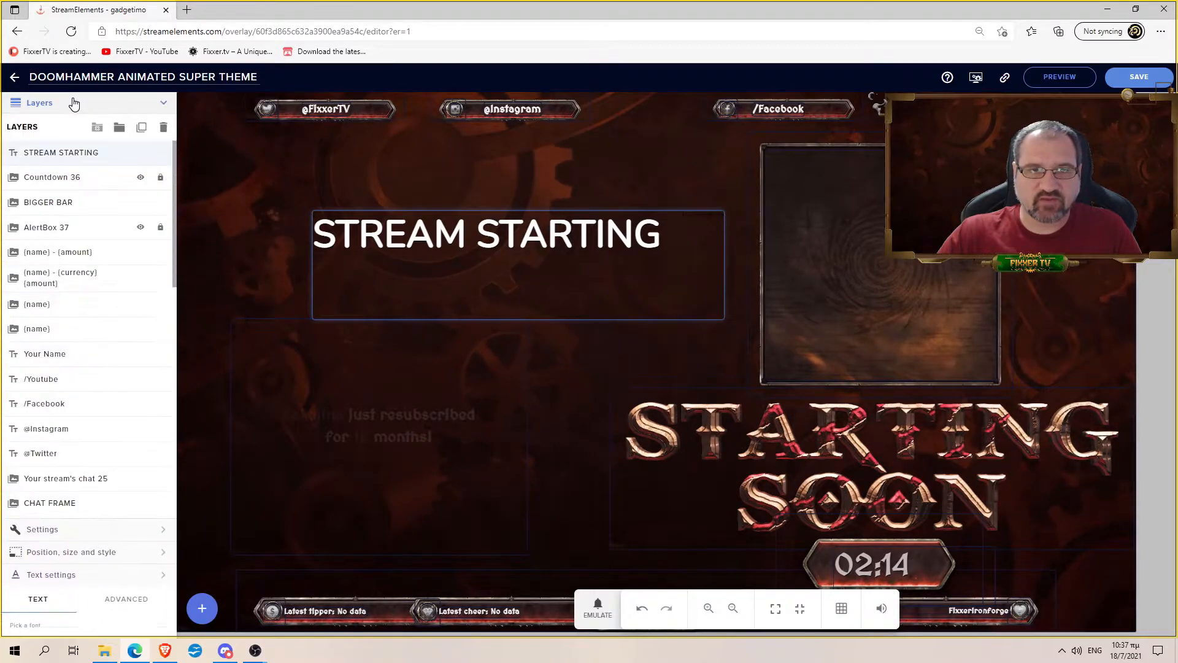
click(75, 581)
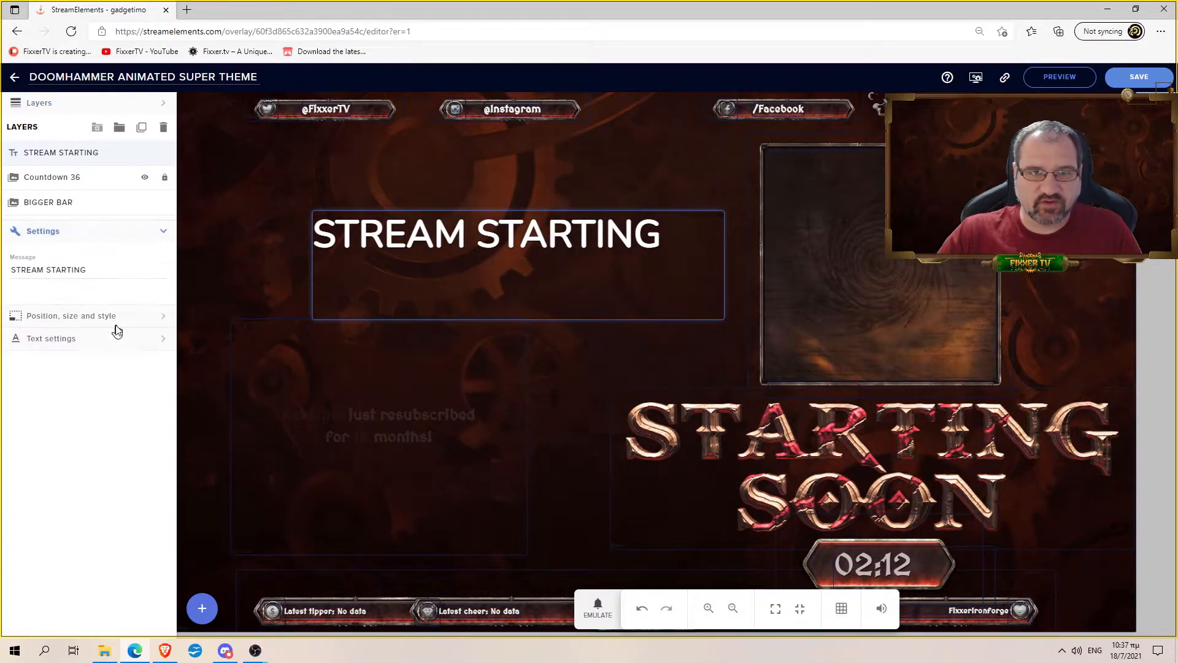
key(Return)
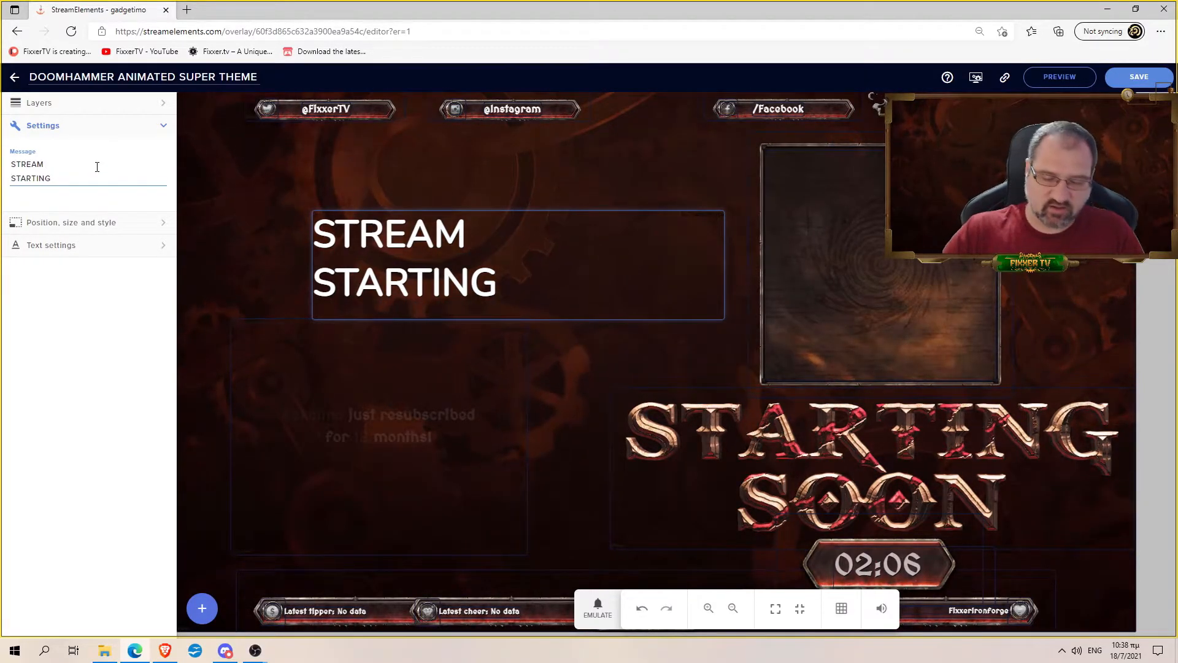
key(BackSpace)
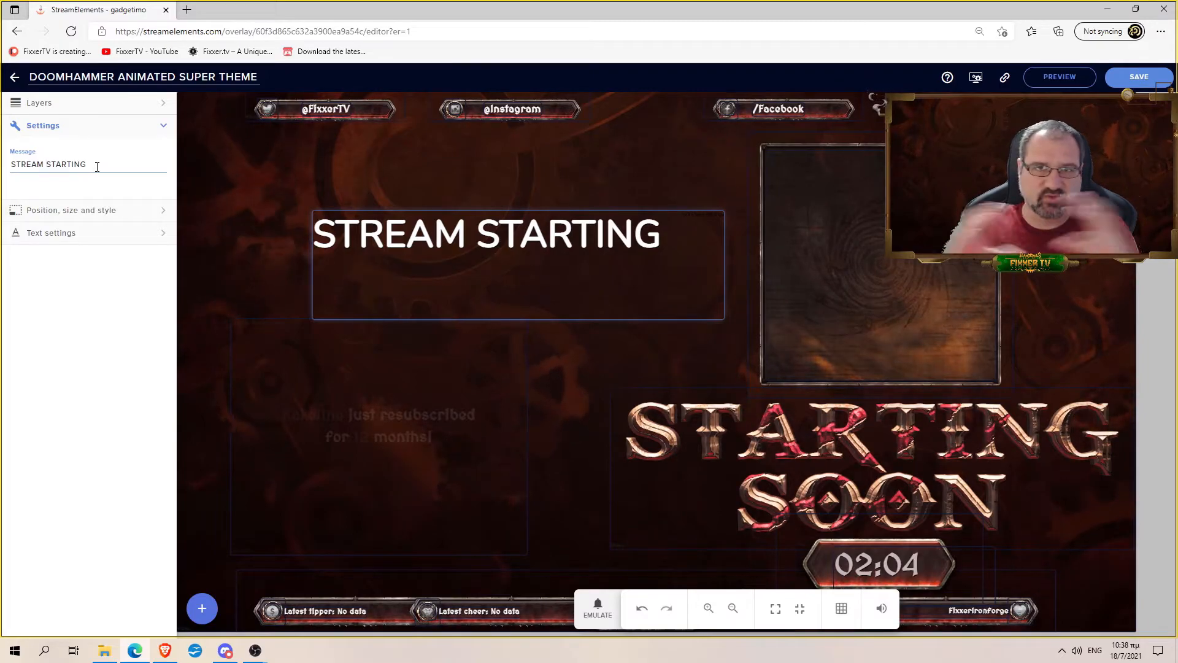
drag(487, 278, 481, 277)
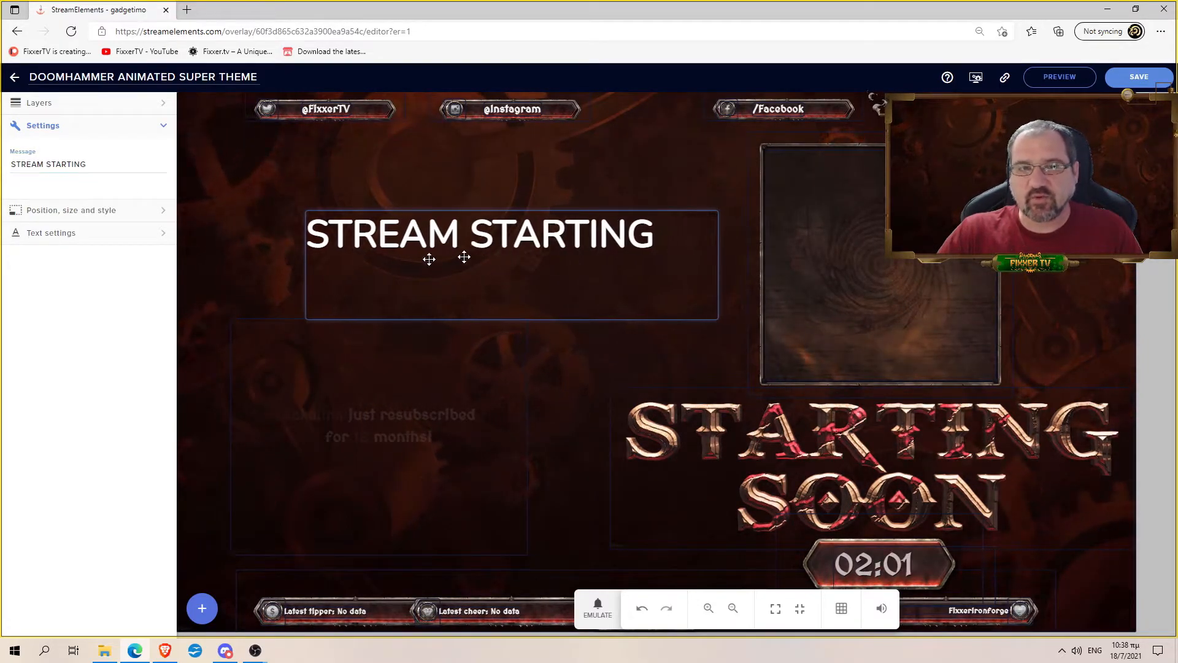
- Toggle italic and underline on and back off, leaving the STREAM STARTING text plain
click(112, 212)
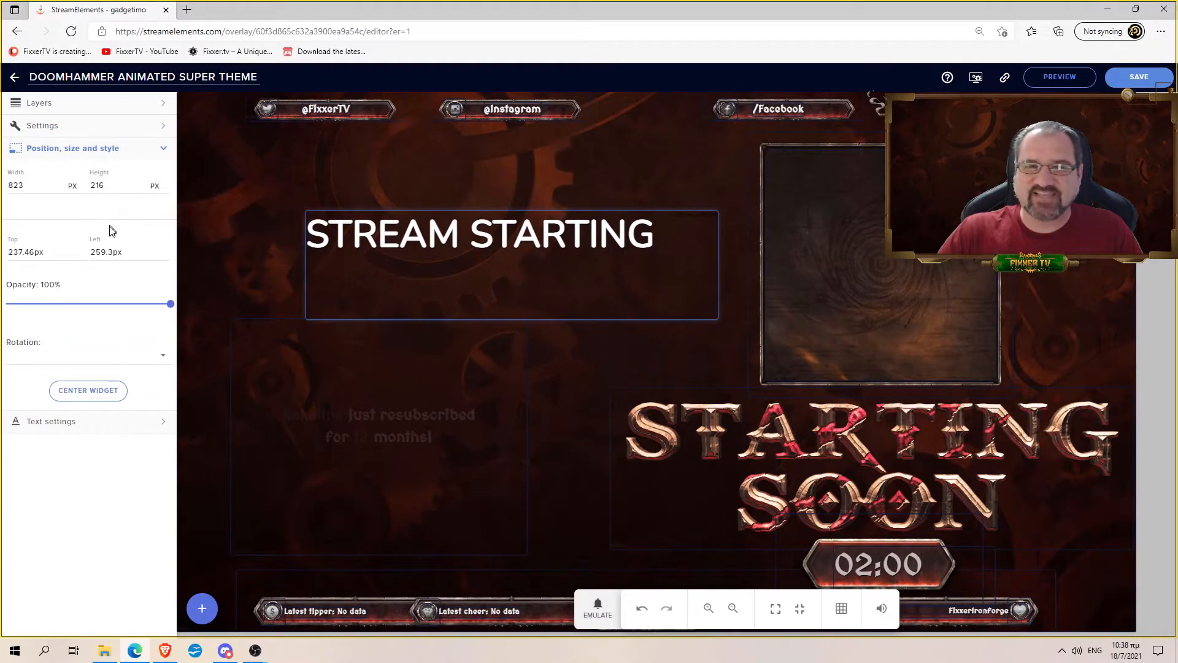
click(92, 429)
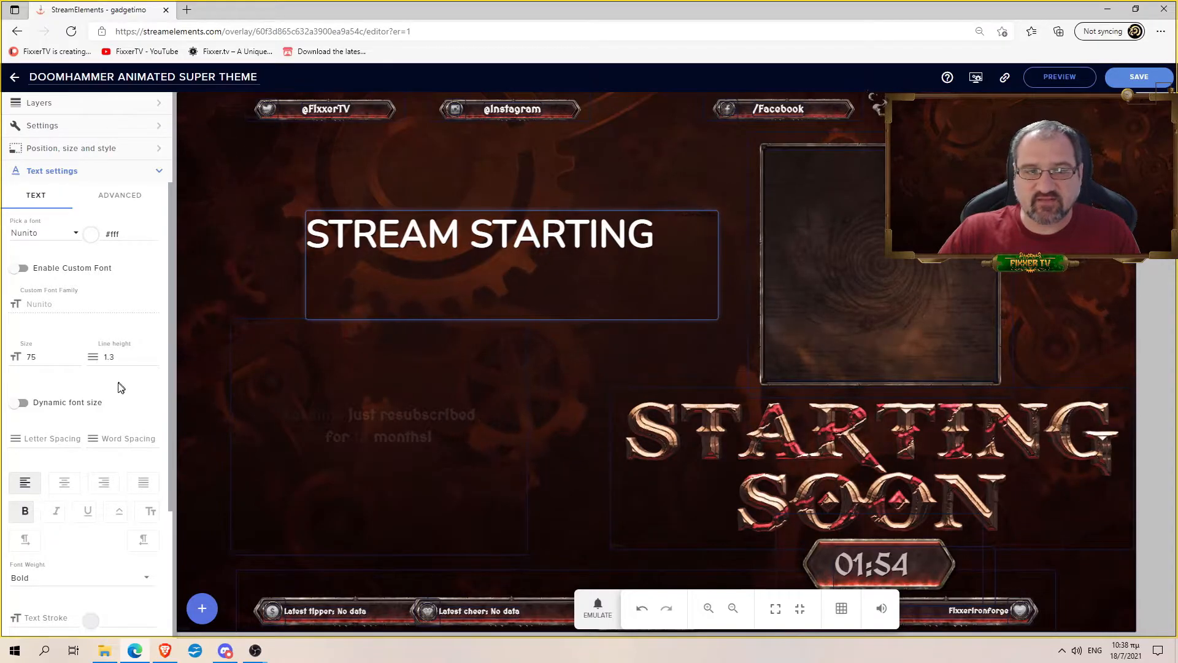
click(62, 517)
click(60, 516)
click(86, 519)
click(87, 518)
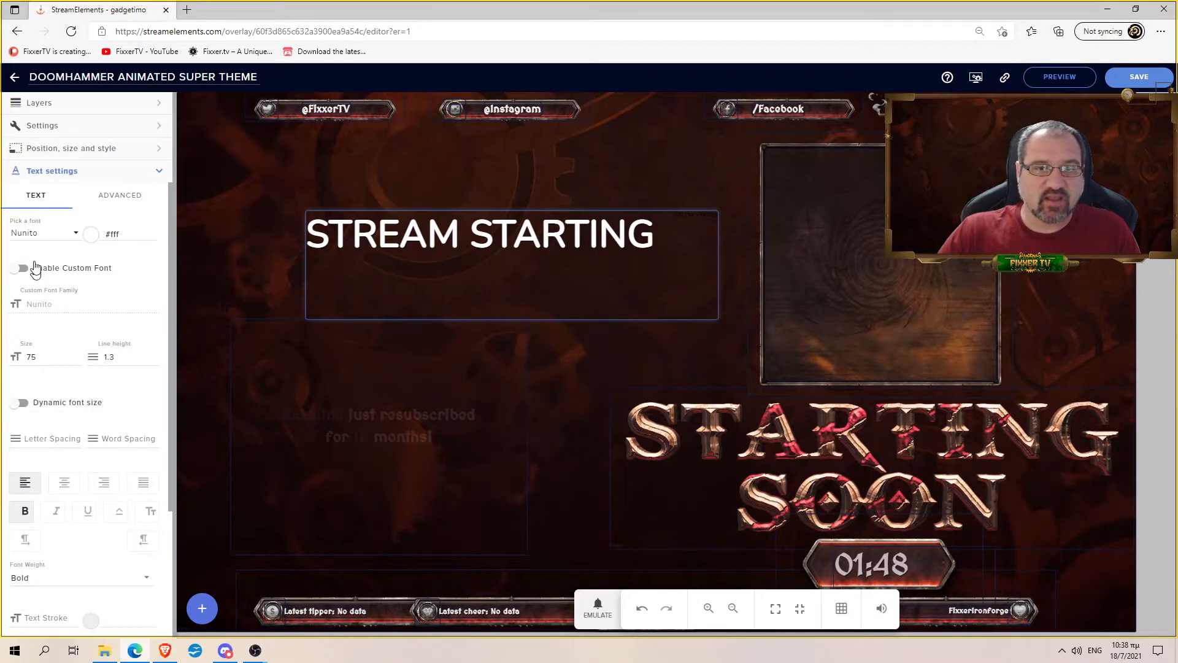
- Switch the STREAM STARTING font to Oxygen Mono
click(74, 233)
scroll(47, 326, down, 5)
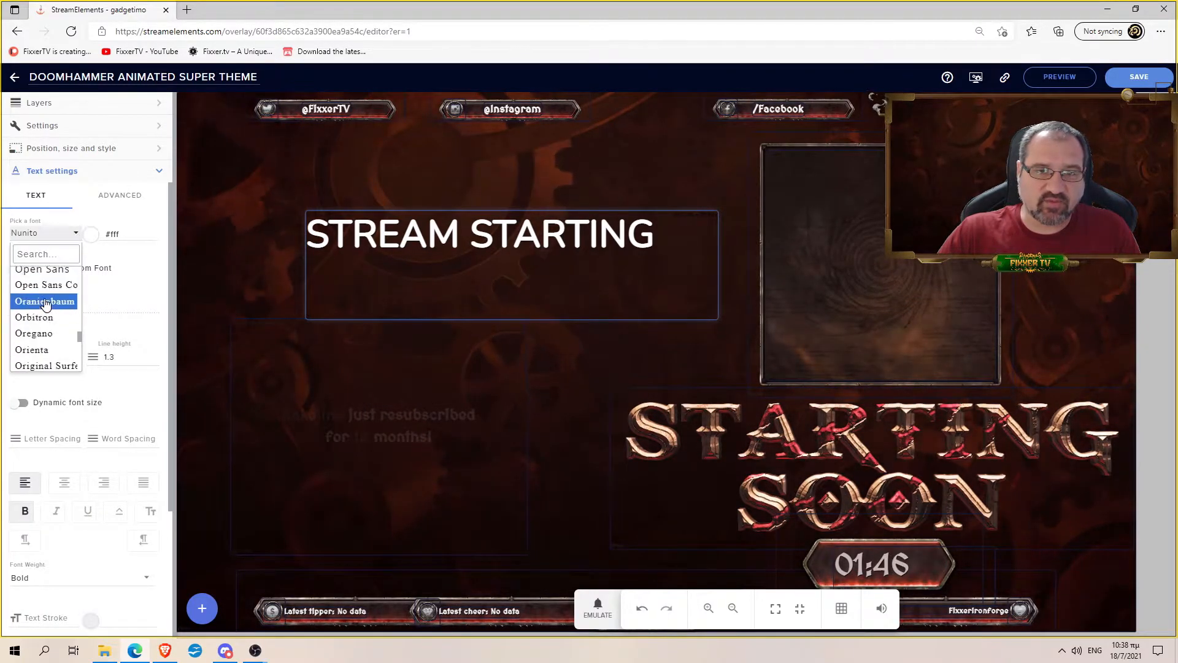
click(46, 346)
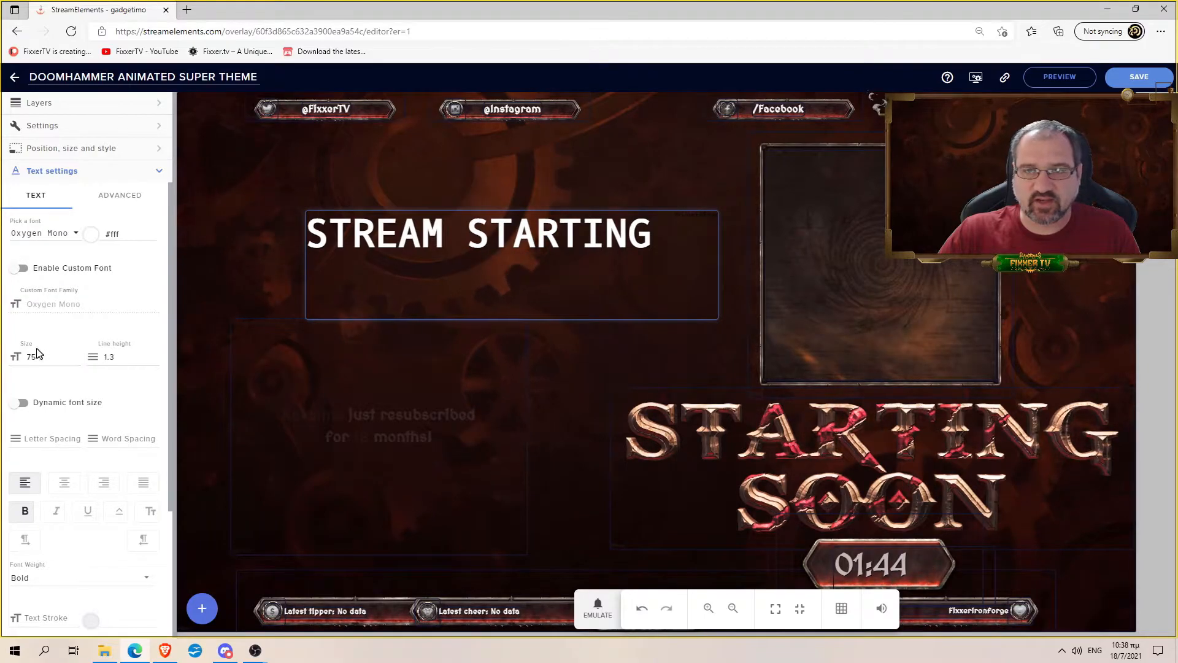
scroll(103, 337, down, 3)
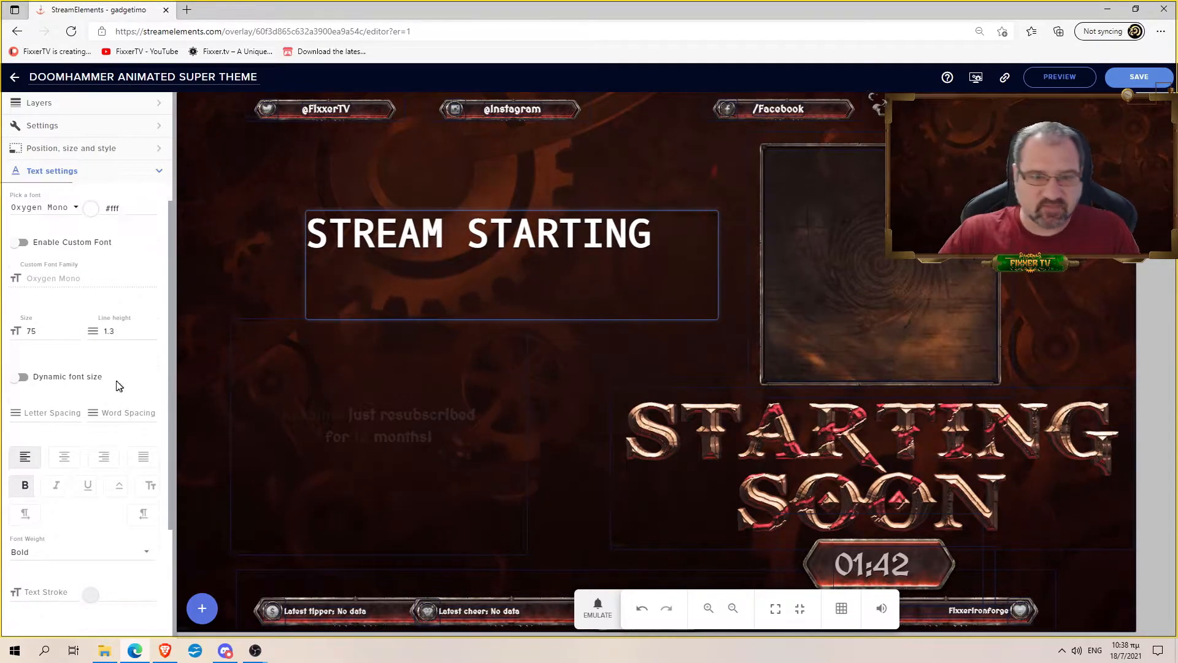
scroll(98, 396, up, 3)
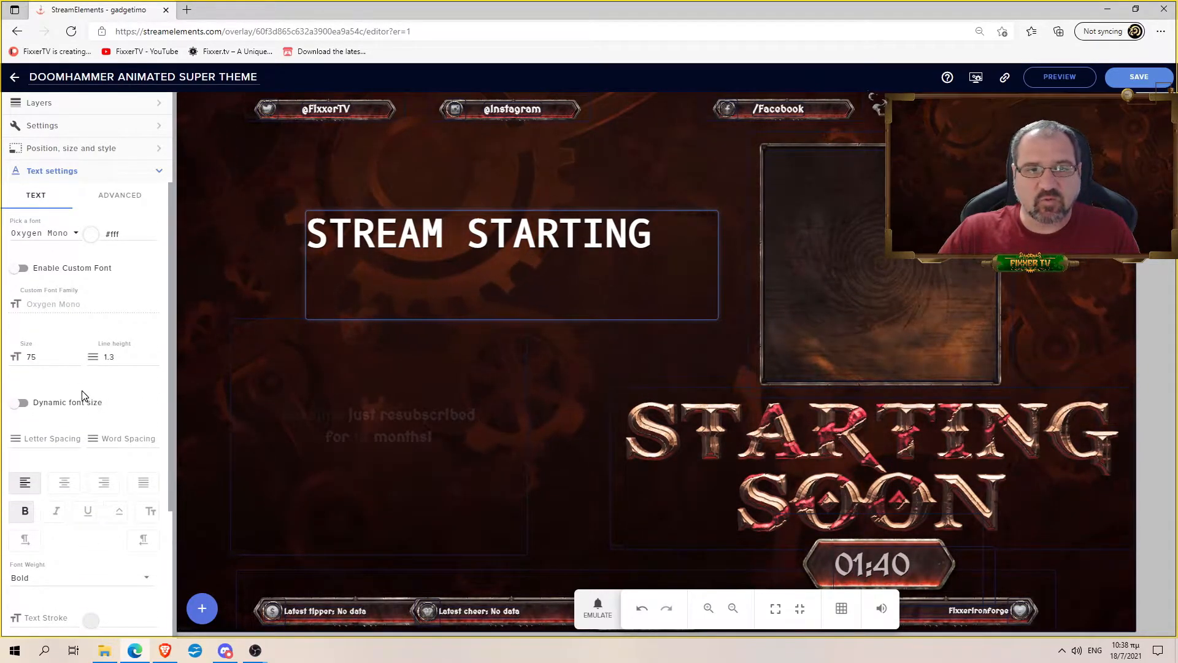
- Make the STREAM STARTING text red, briefly checking the advanced text options
click(91, 236)
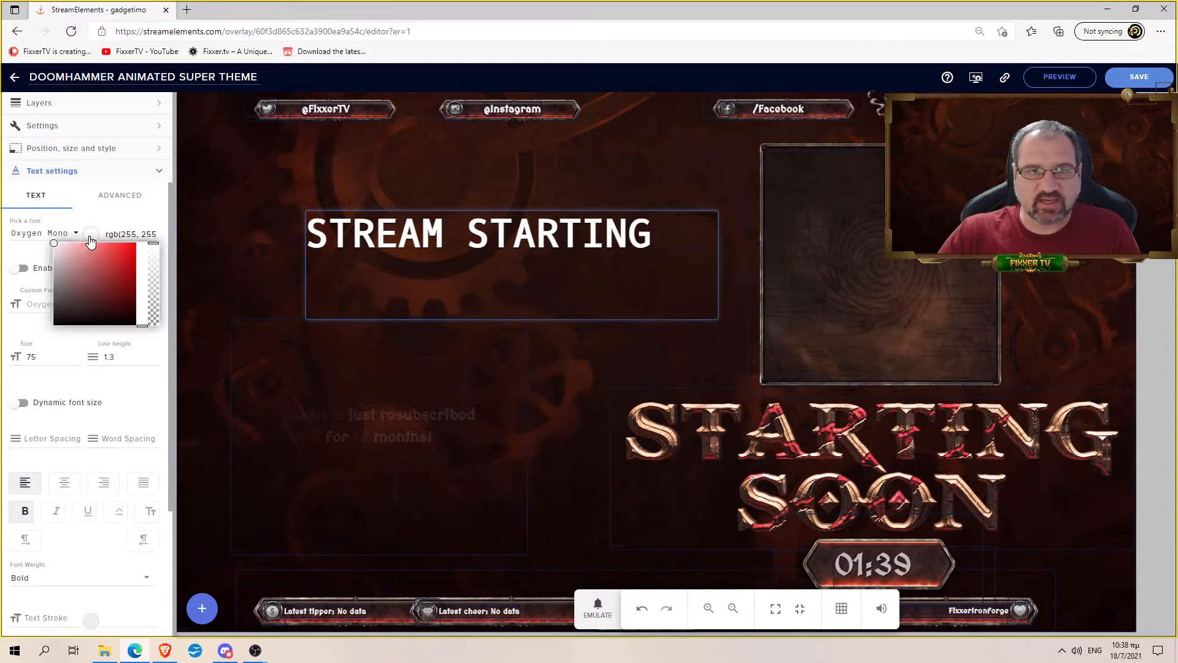
click(128, 246)
click(157, 197)
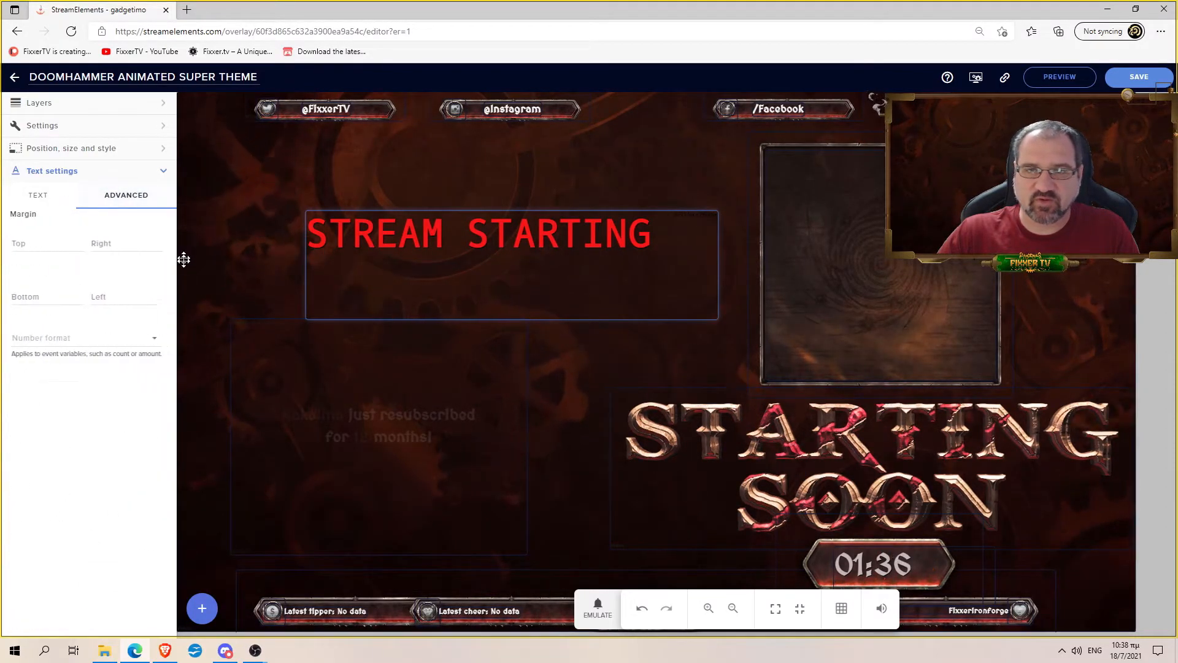
click(34, 195)
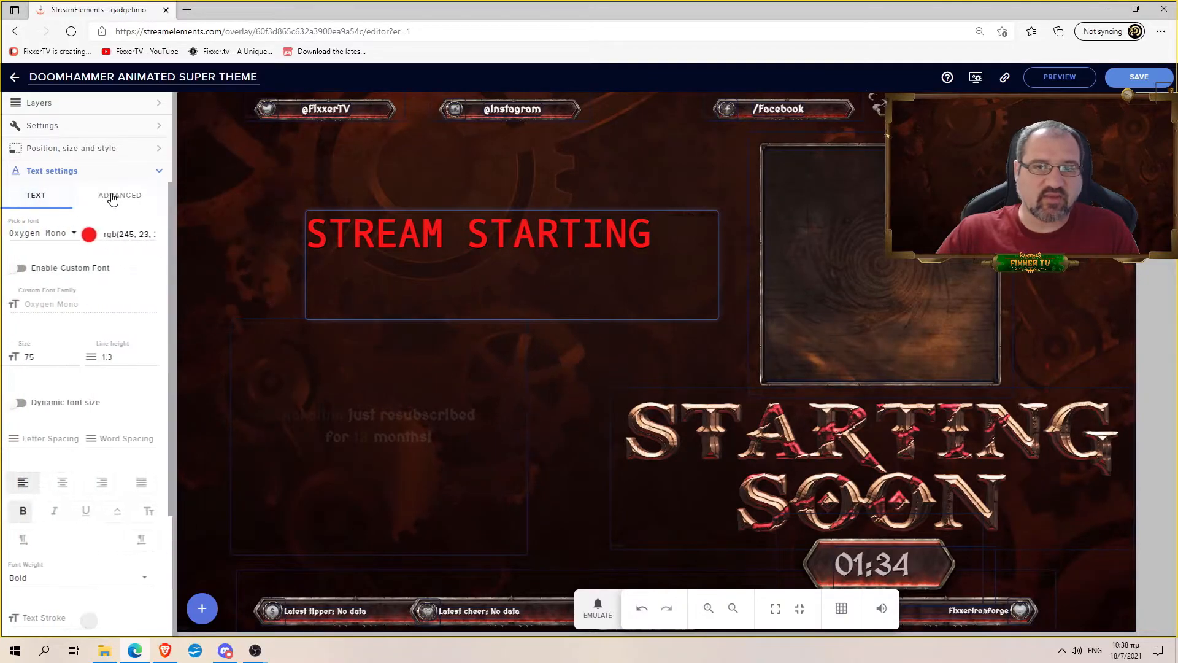
click(123, 195)
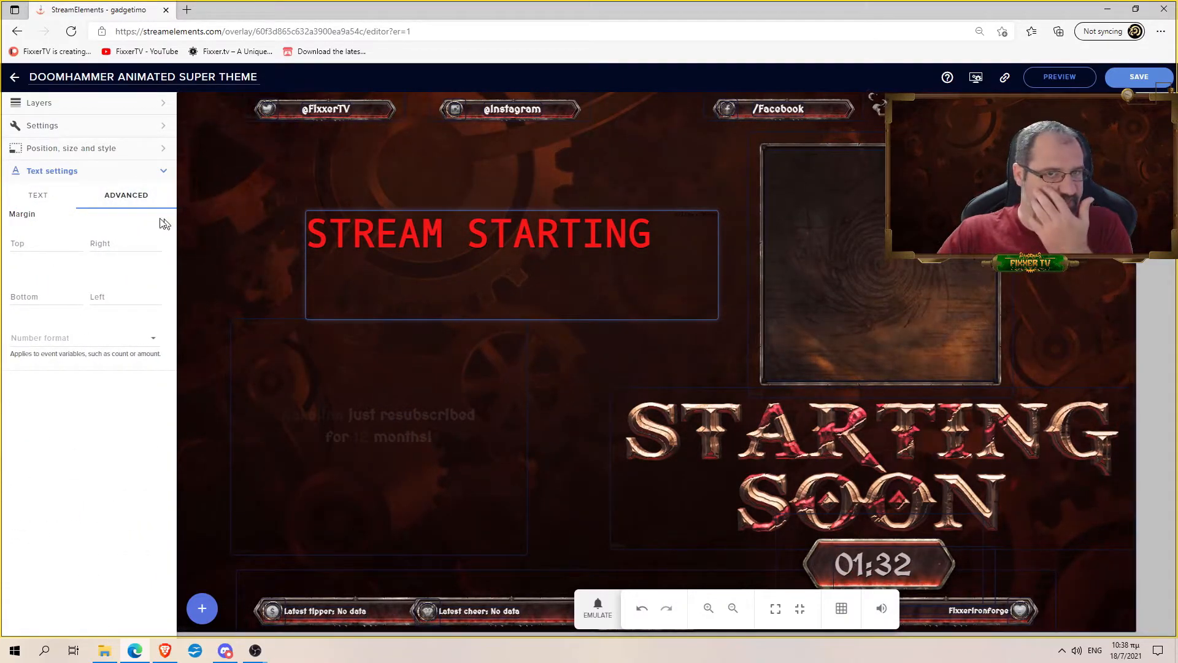
click(38, 195)
- Shift the text about 32 px left and give it a white text stroke of width 0.58
drag(436, 249, 417, 246)
scroll(129, 340, down, 3)
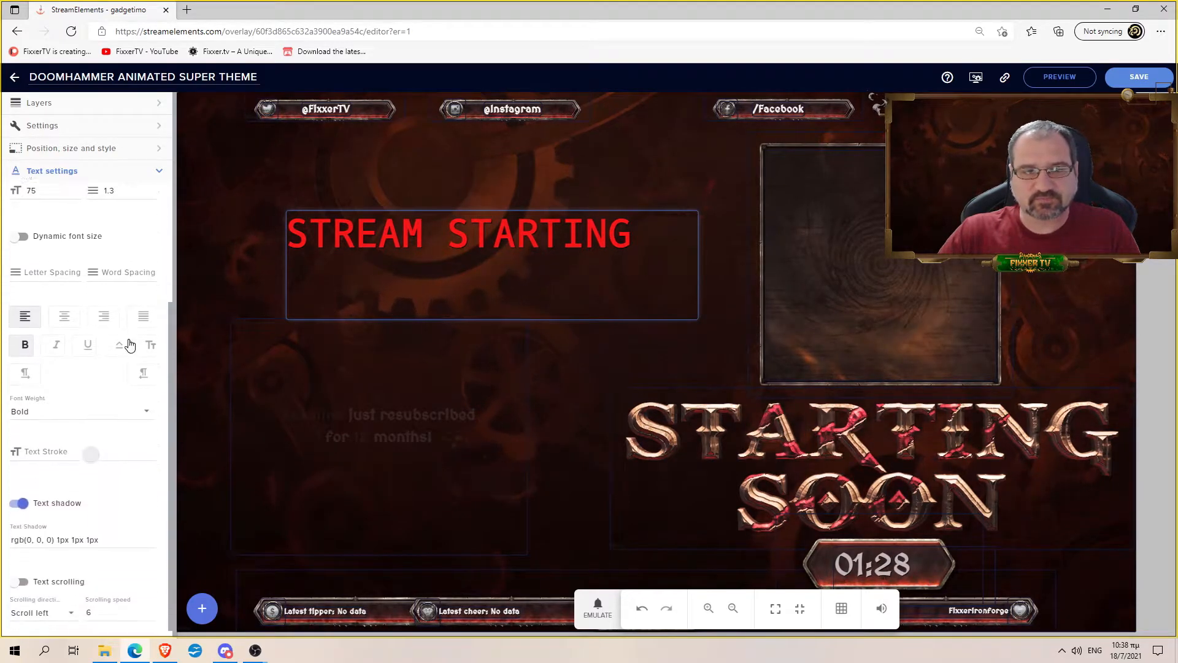
click(90, 444)
drag(95, 496, 43, 455)
click(38, 440)
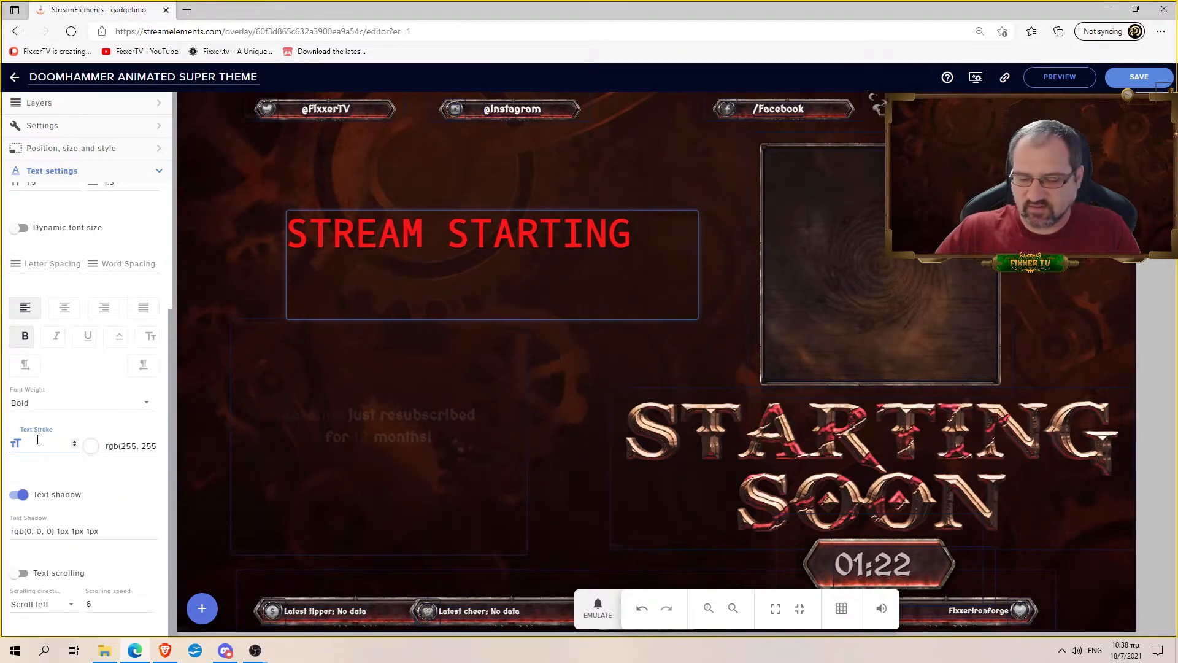
text(1)
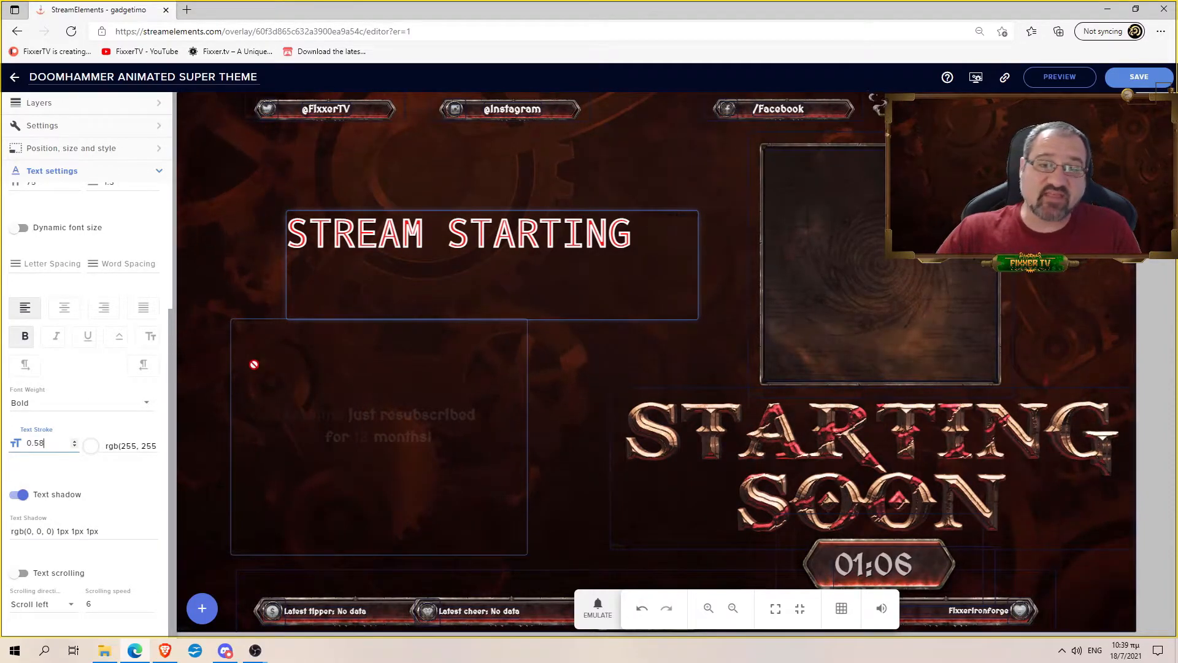
click(93, 110)
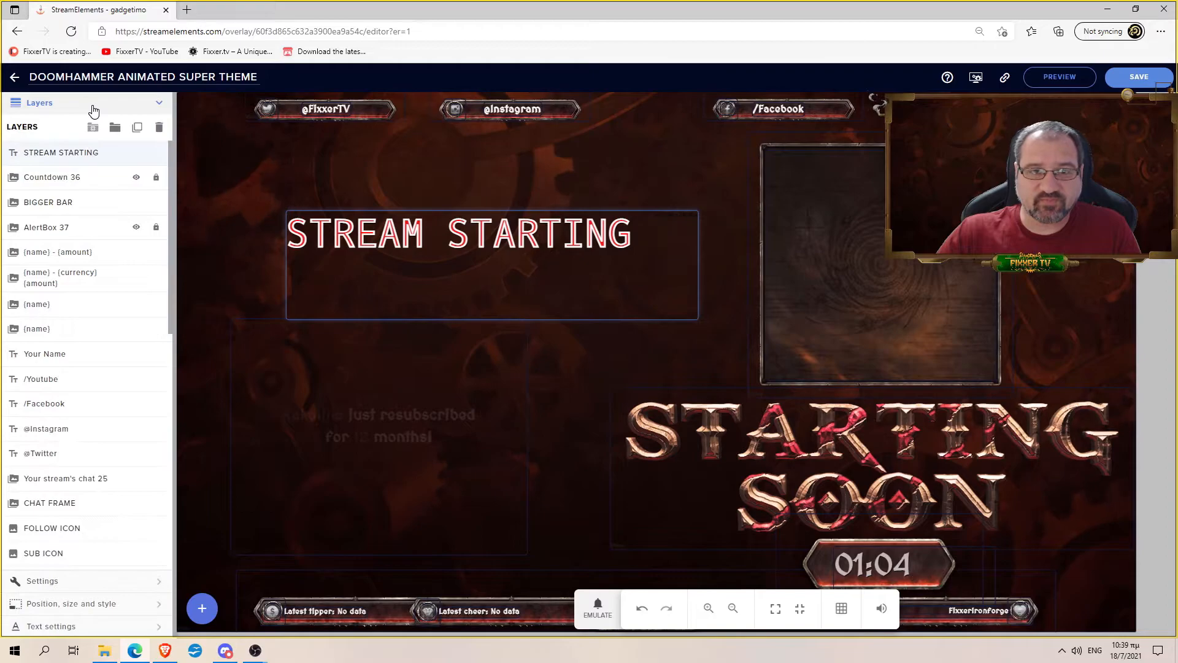
click(120, 625)
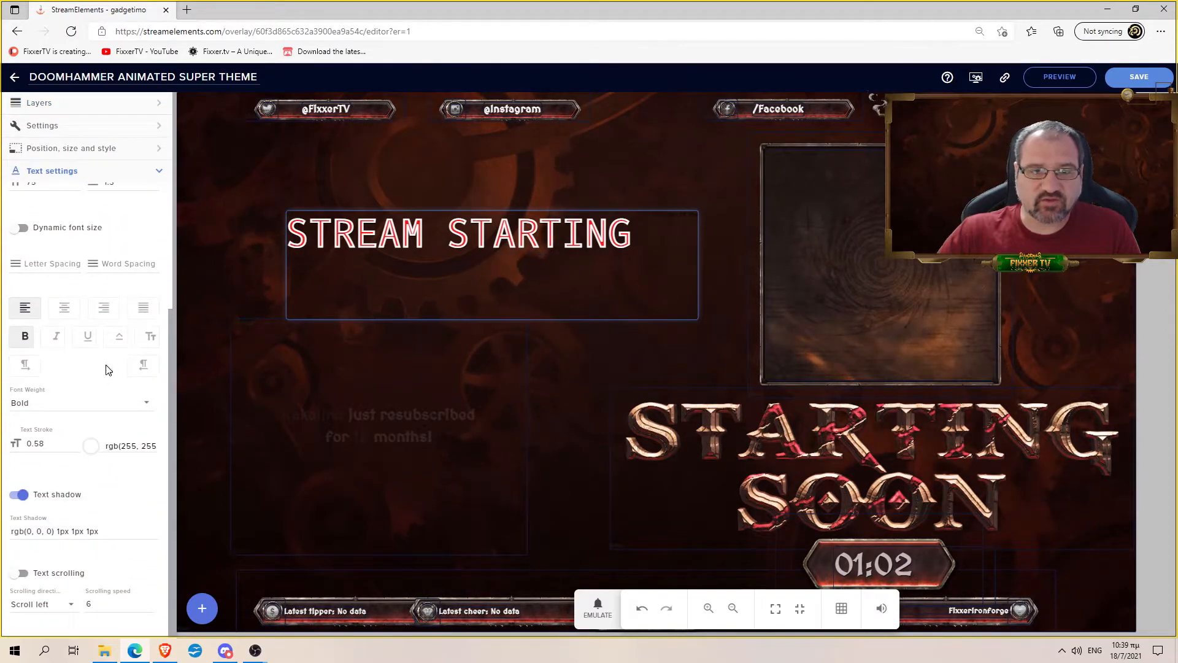
- Turn on text scrolling with direction Scroll left, and move the text box up and left
click(23, 573)
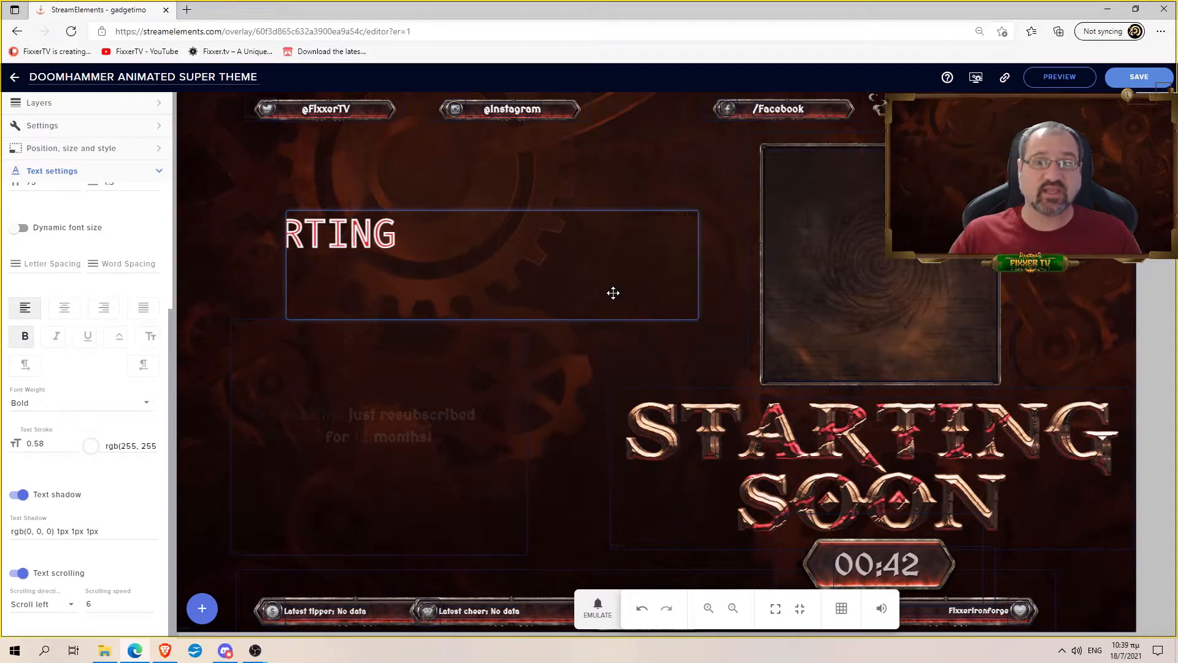
click(68, 605)
click(64, 595)
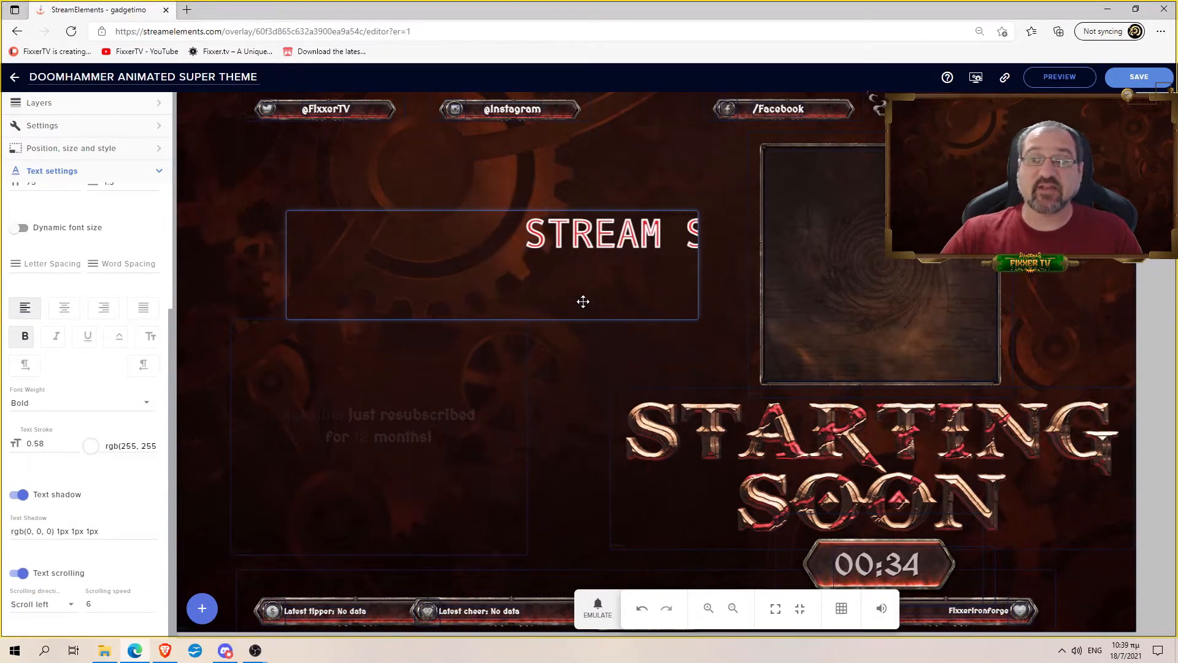
drag(601, 254, 544, 242)
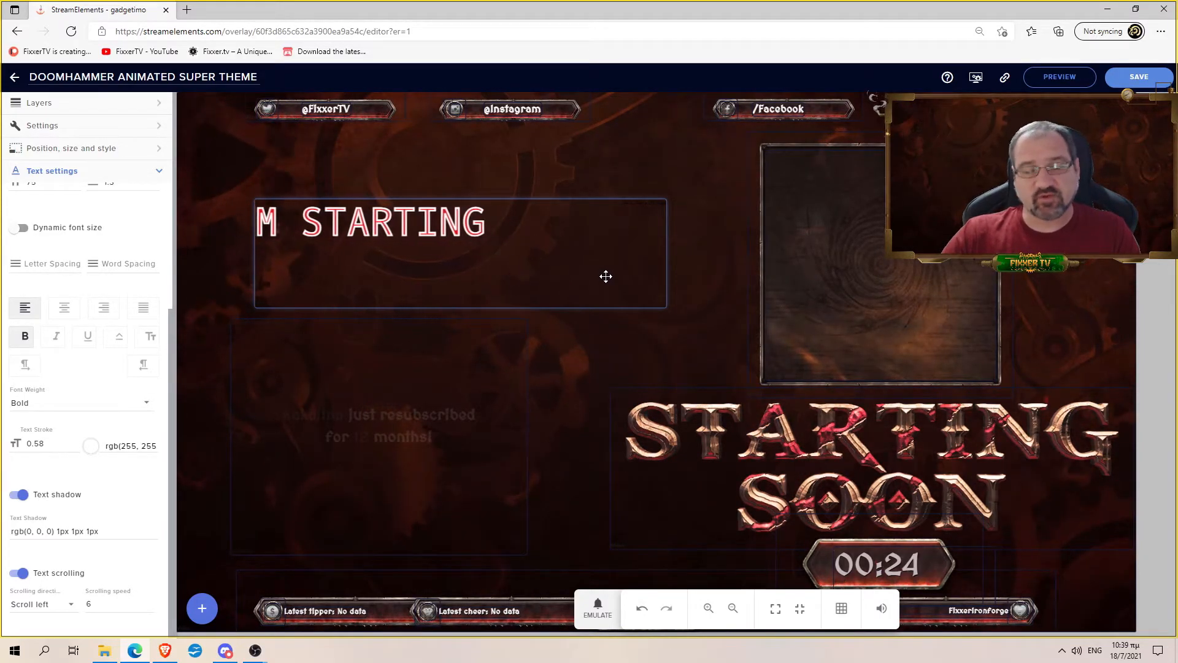
- Add a Kappagen emote widget from the ALERTS widget category
click(201, 608)
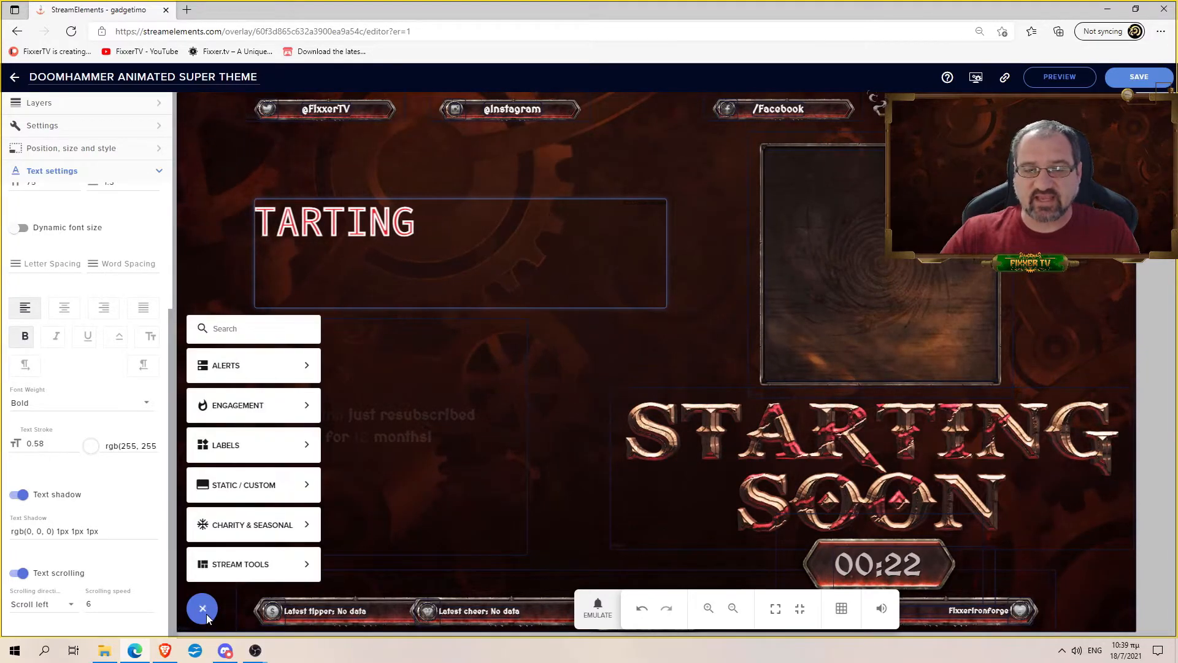
mouse_move(281, 460)
mouse_move(268, 420)
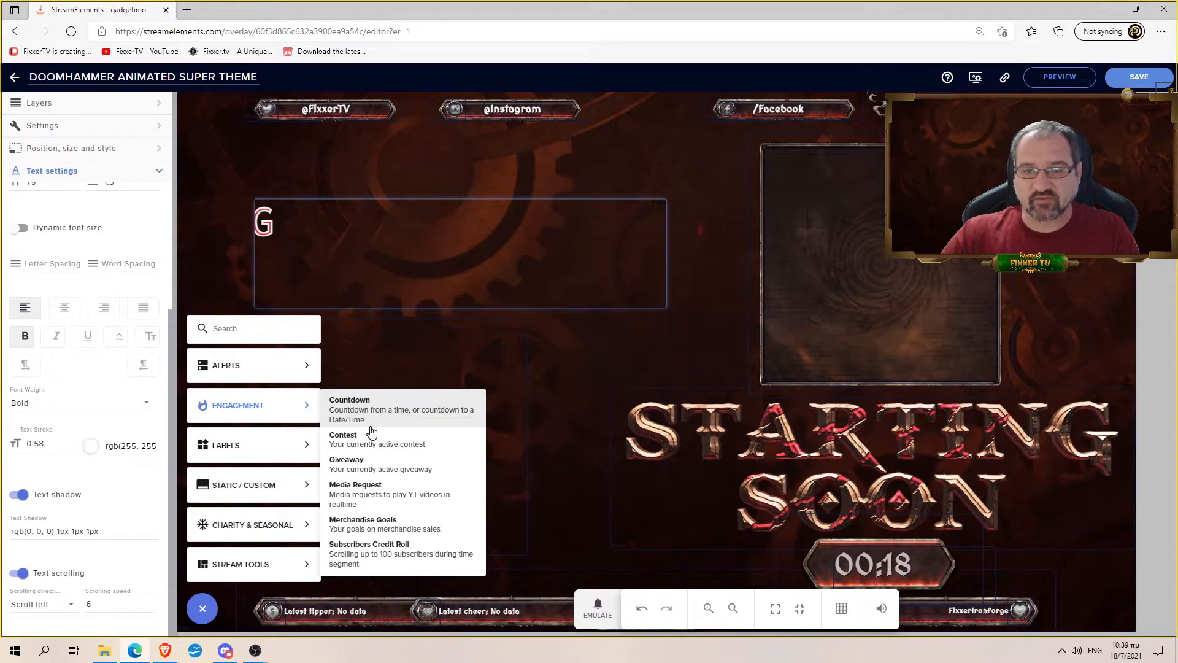
mouse_move(291, 371)
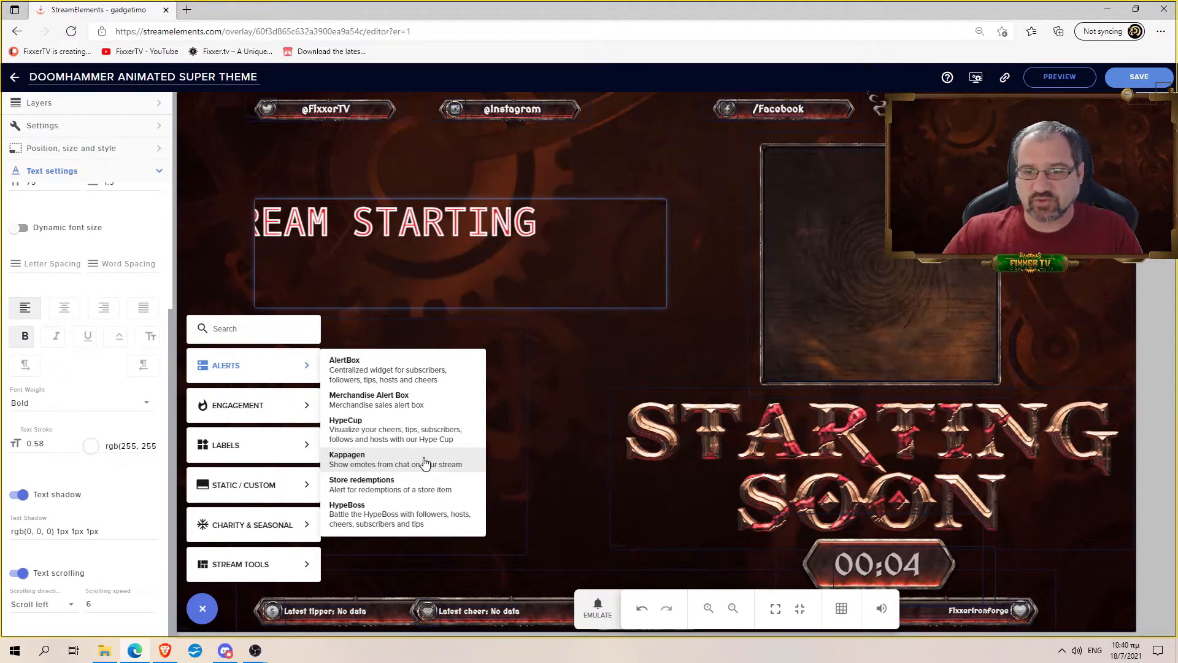
click(424, 461)
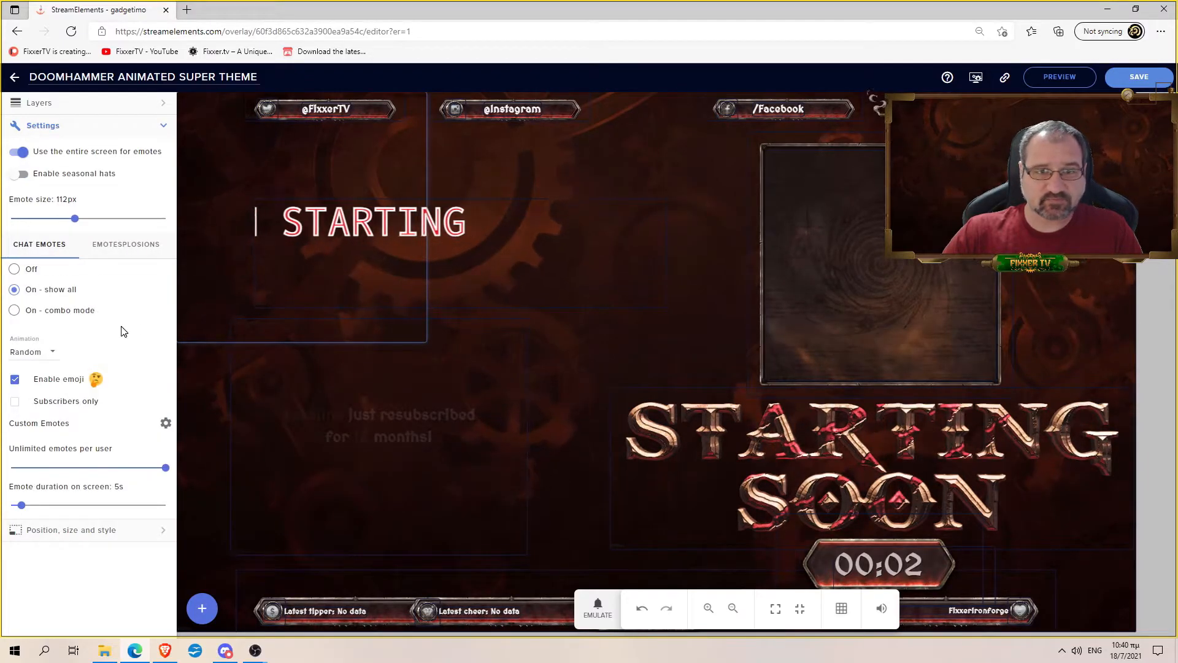
- Restrict emotes to subscribers only, then move the Kappagen box down-right and enlarge it
click(15, 401)
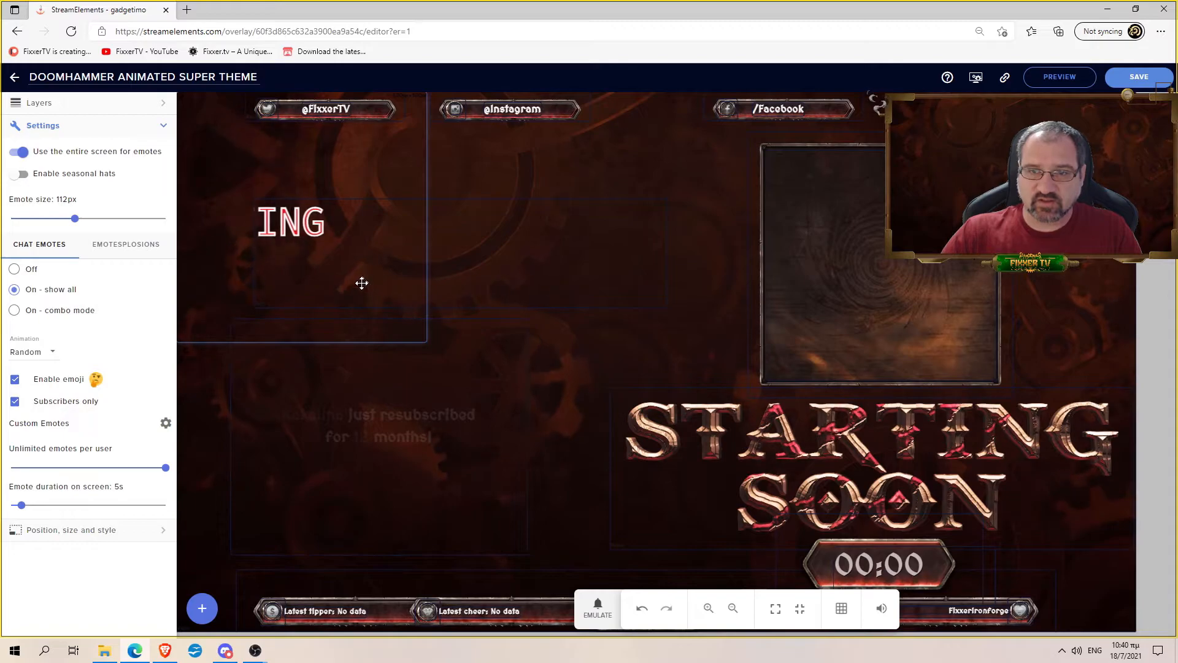
drag(387, 236, 528, 287)
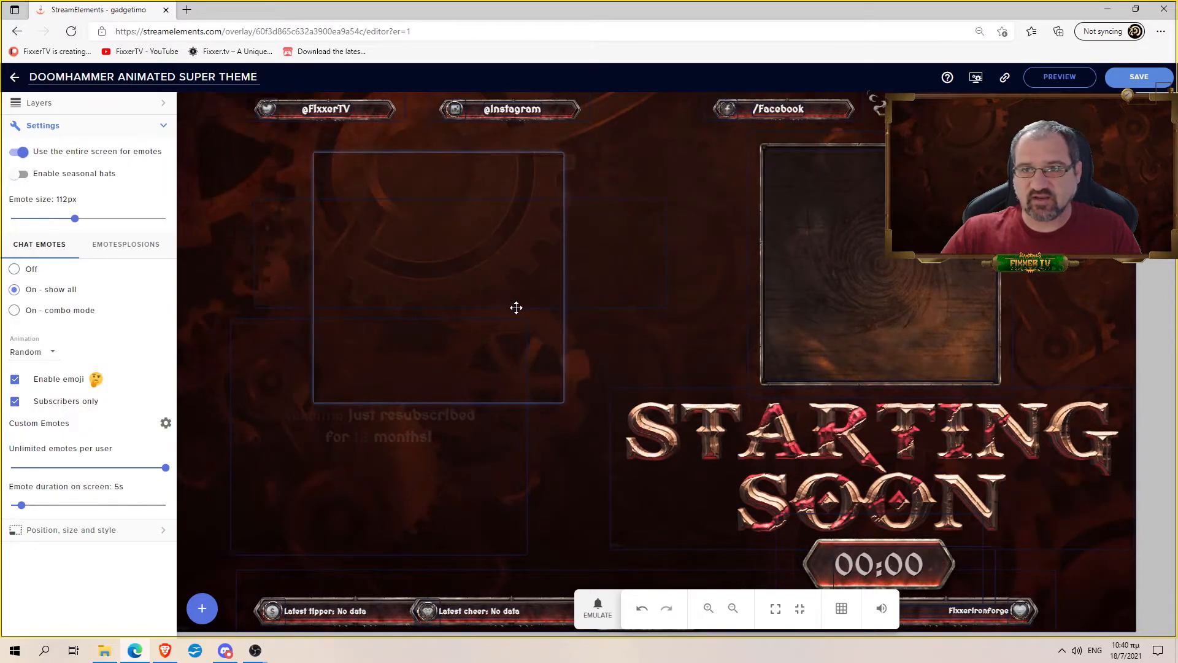
drag(570, 394, 639, 449)
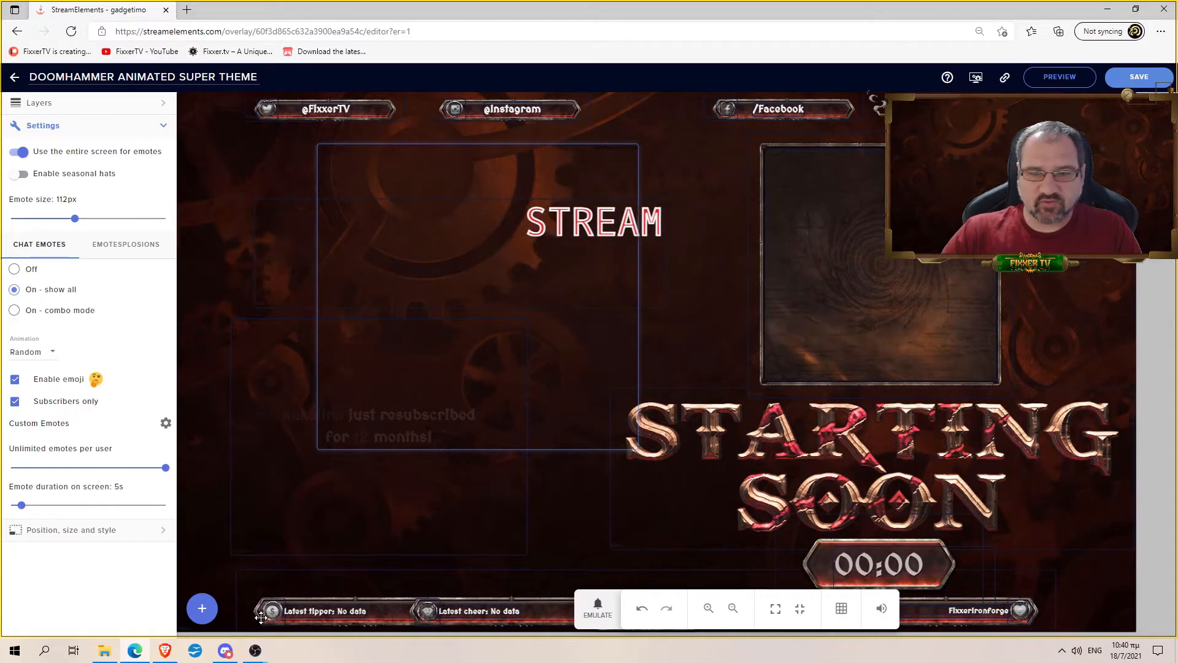
mouse_move(251, 652)
click(318, 600)
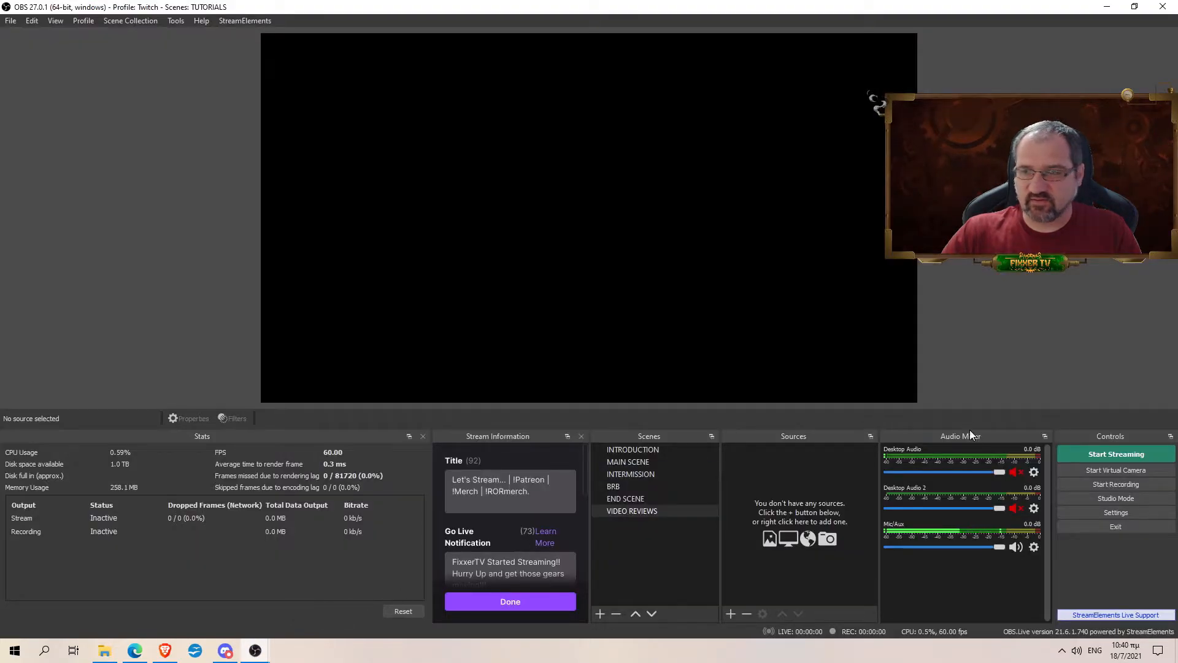
click(1111, 6)
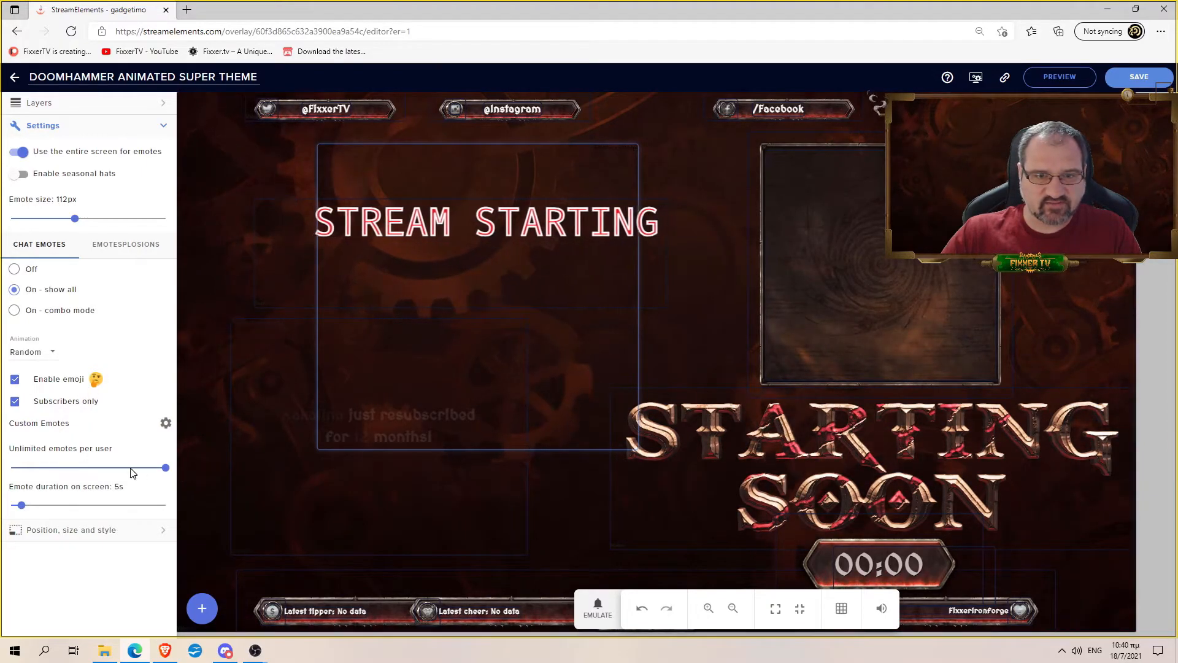
- Set emotesplosions to 576 emotes and expand the overlay's Layers list
click(124, 245)
click(73, 335)
mouse_move(83, 337)
mouse_down()
mouse_move(129, 337)
mouse_move(100, 337)
mouse_up()
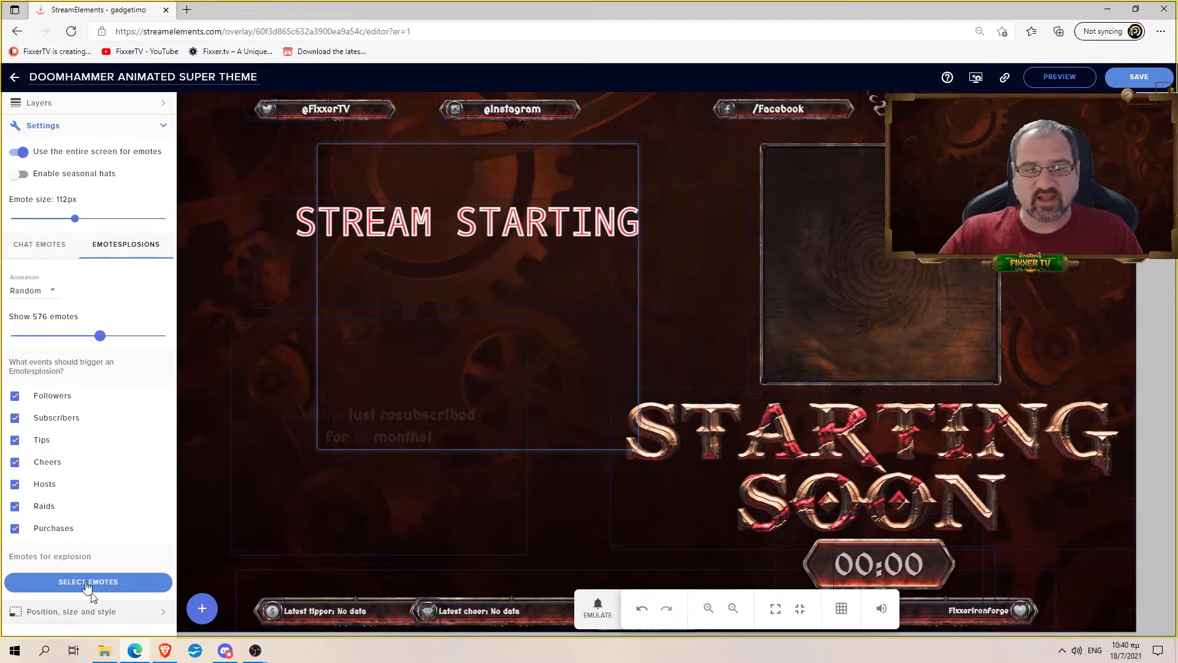
click(34, 107)
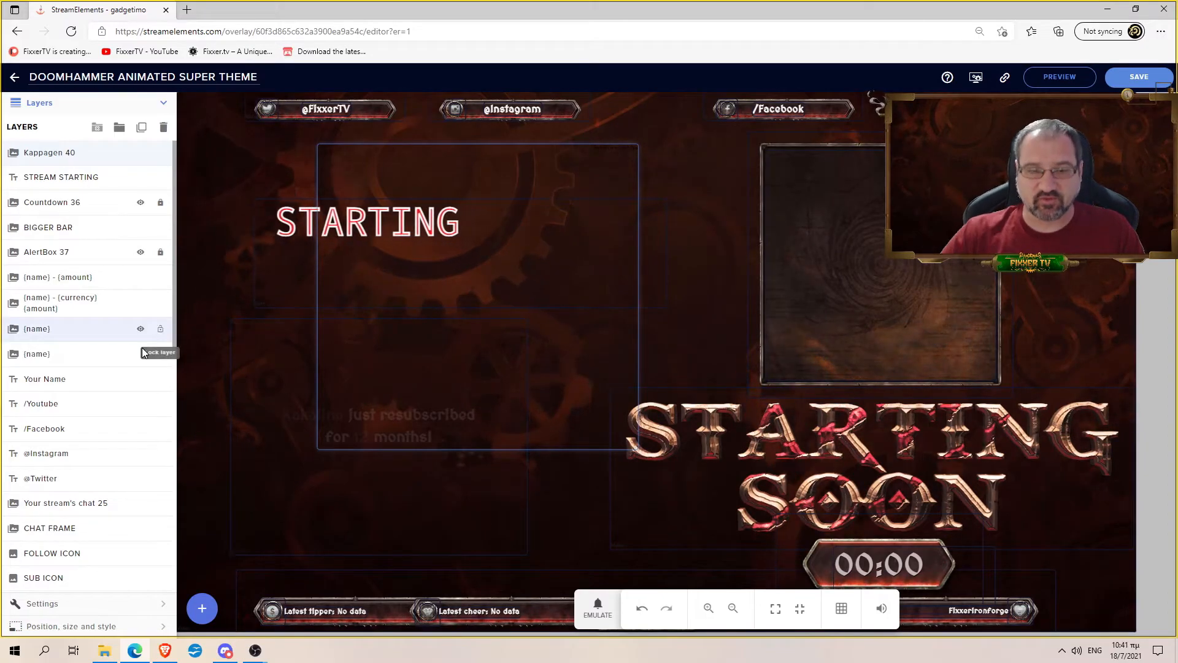
- Scroll down through the overlay's layers, then bring OBS Studio to the front
scroll(112, 354, down, 3)
scroll(111, 351, down, 6)
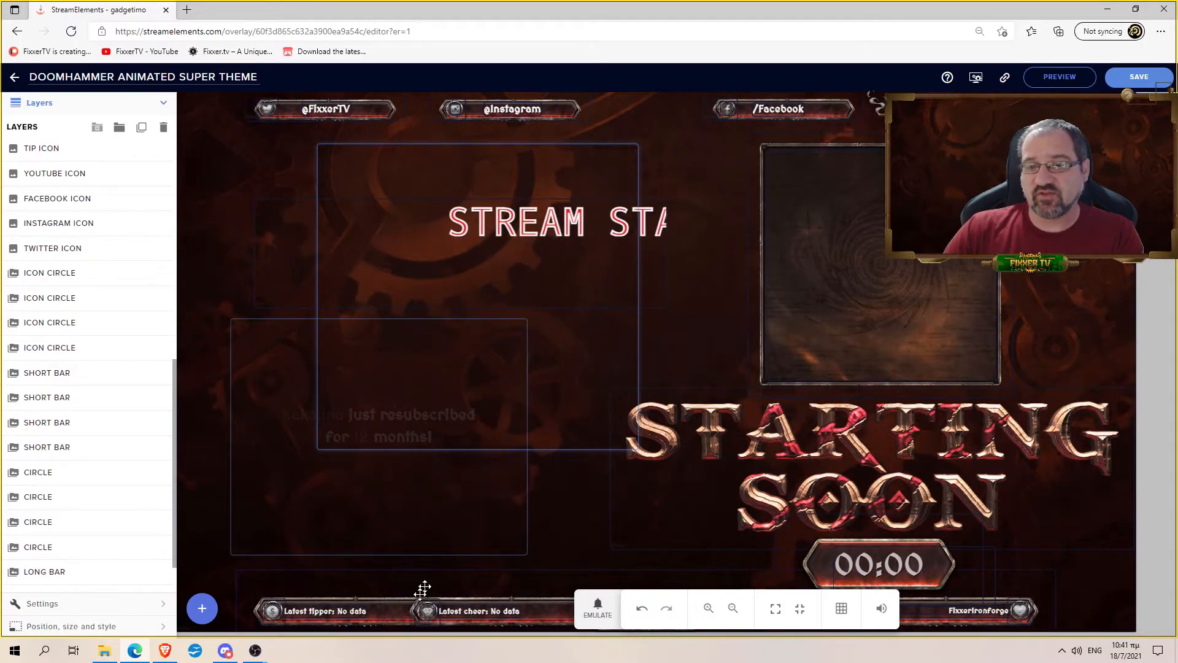
click(255, 652)
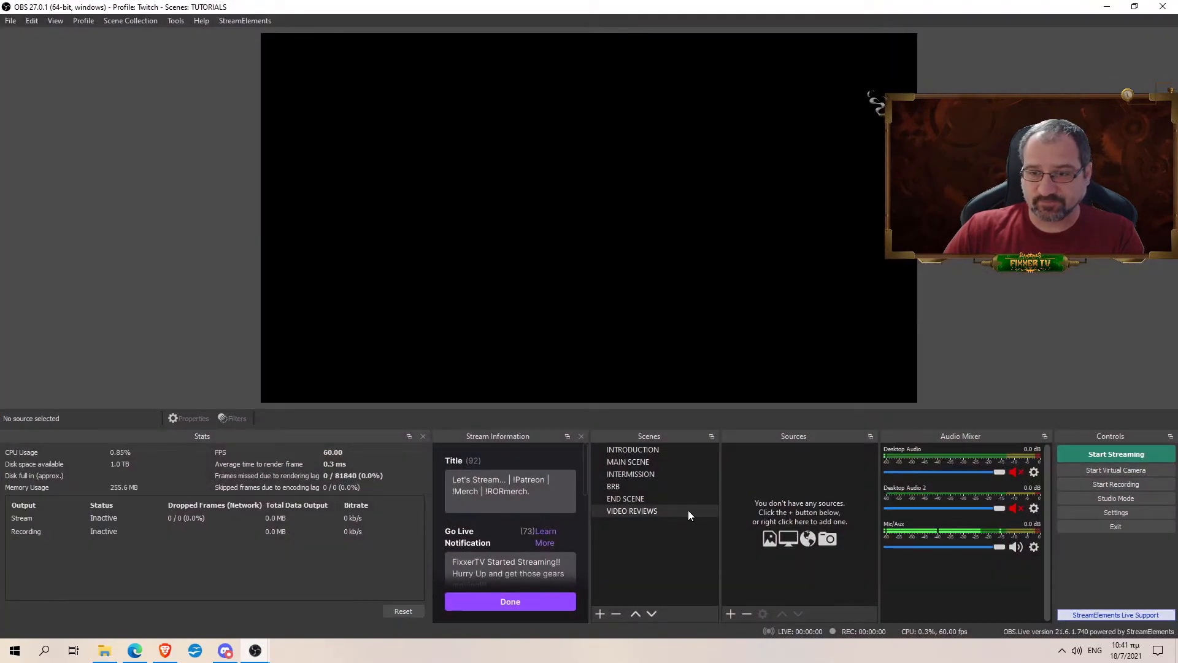
- Select the INTRODUCTION scene and copy the Starting Soon overlay's link from the StreamElements editor
click(655, 448)
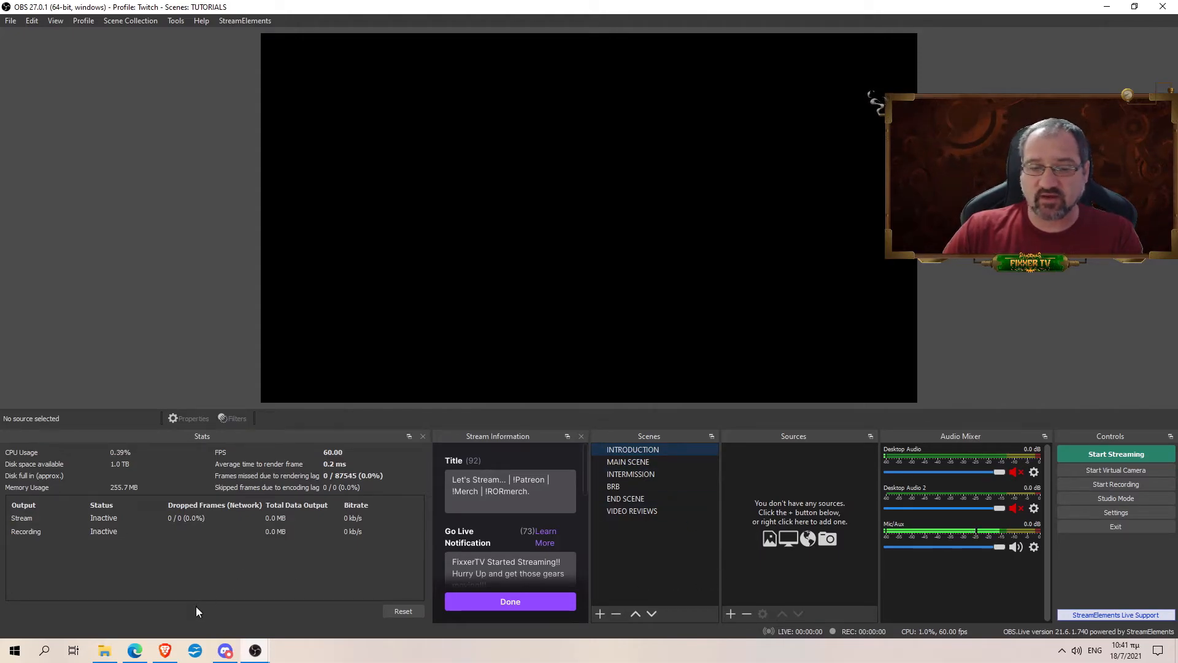
click(135, 652)
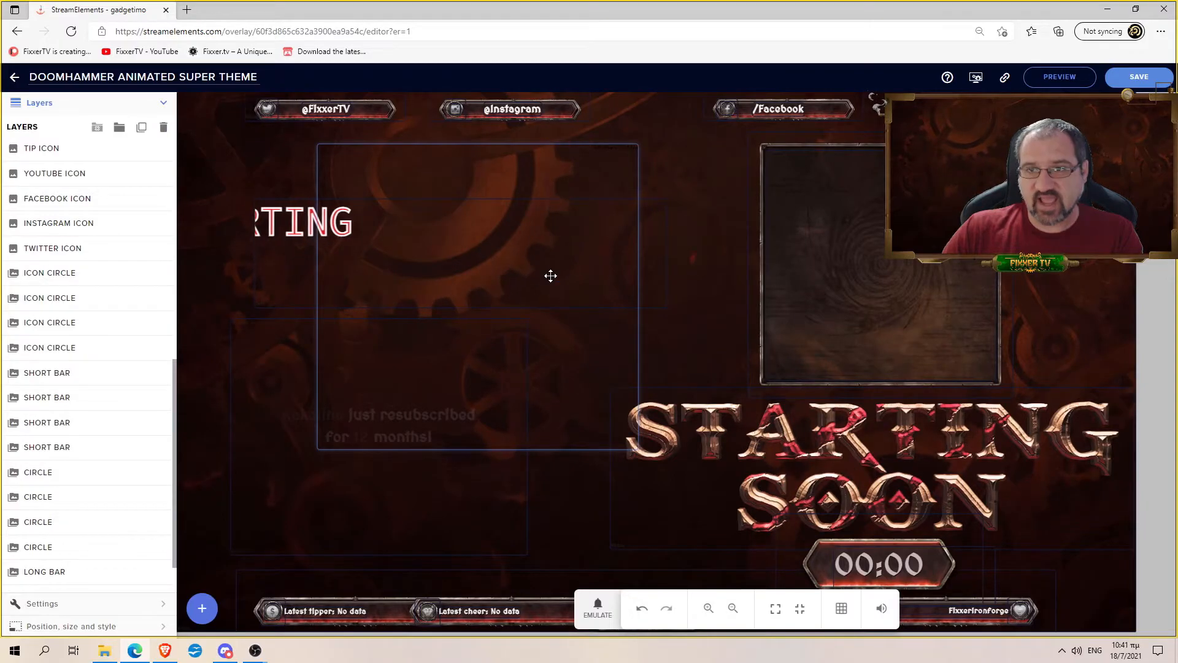
click(1006, 78)
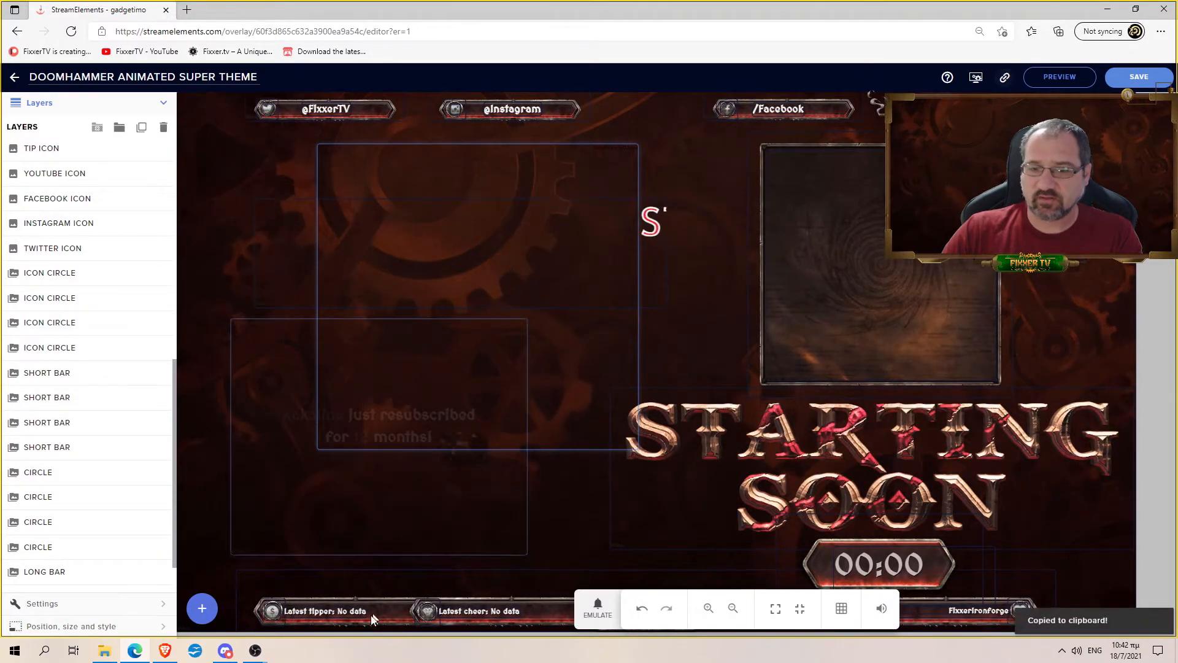
click(255, 650)
click(341, 606)
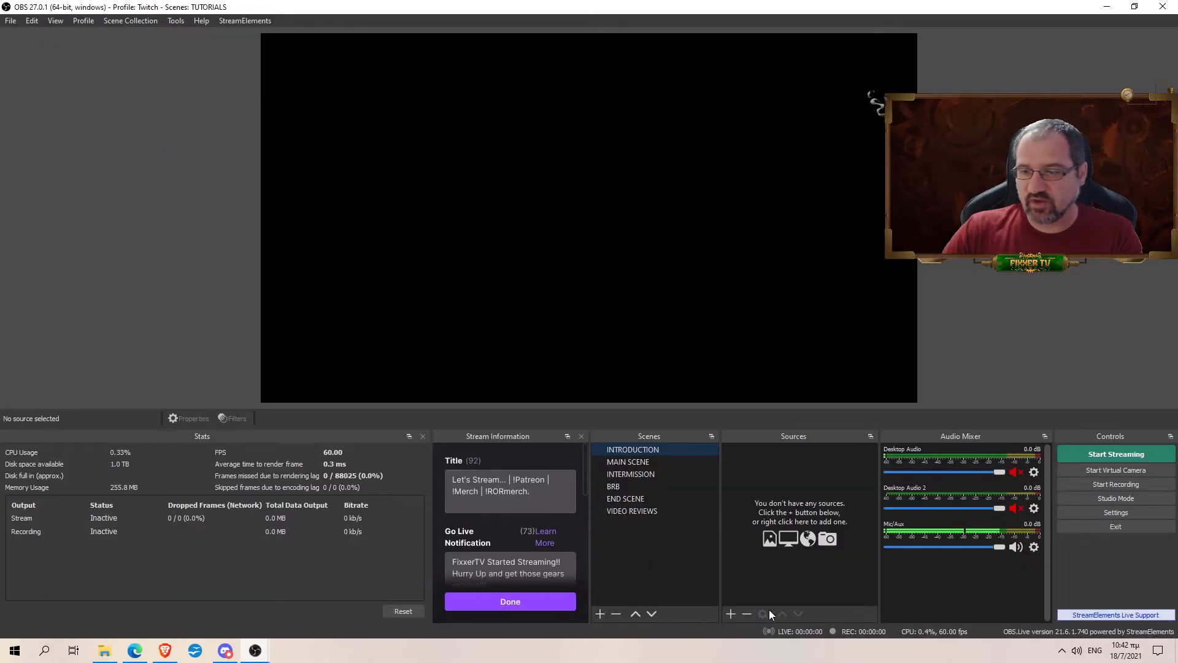
- Create a new browser source named INTRODUCTION OVERLAY in the INTRODUCTION scene
click(731, 613)
click(773, 419)
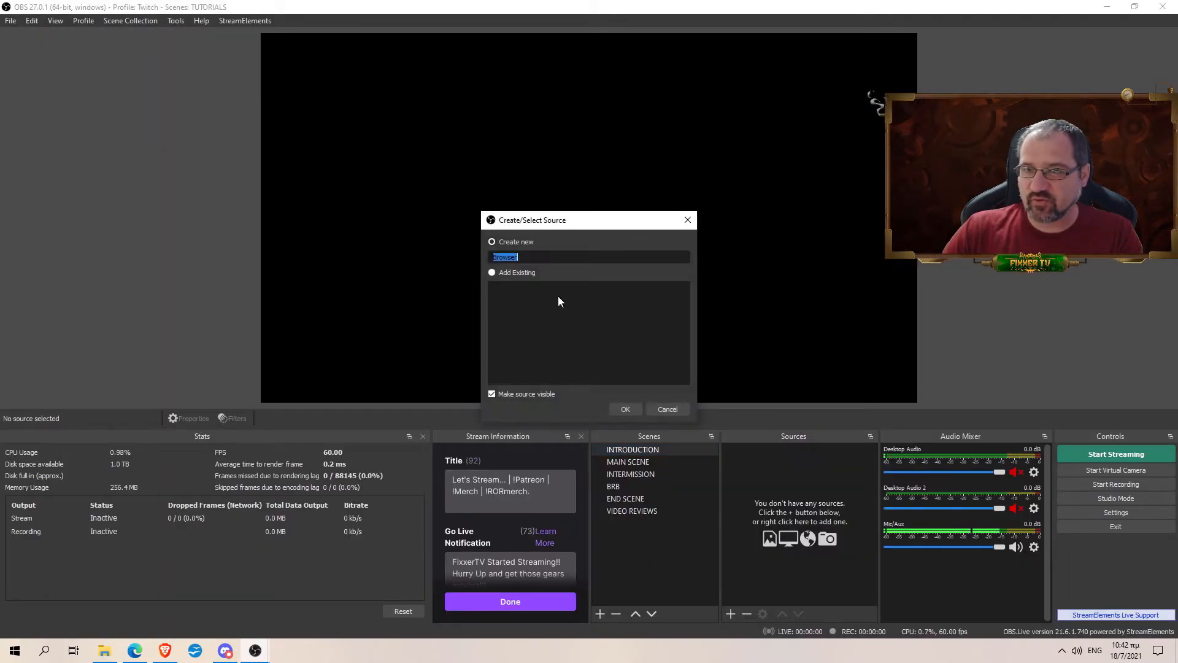
text(INTRODUCTION )
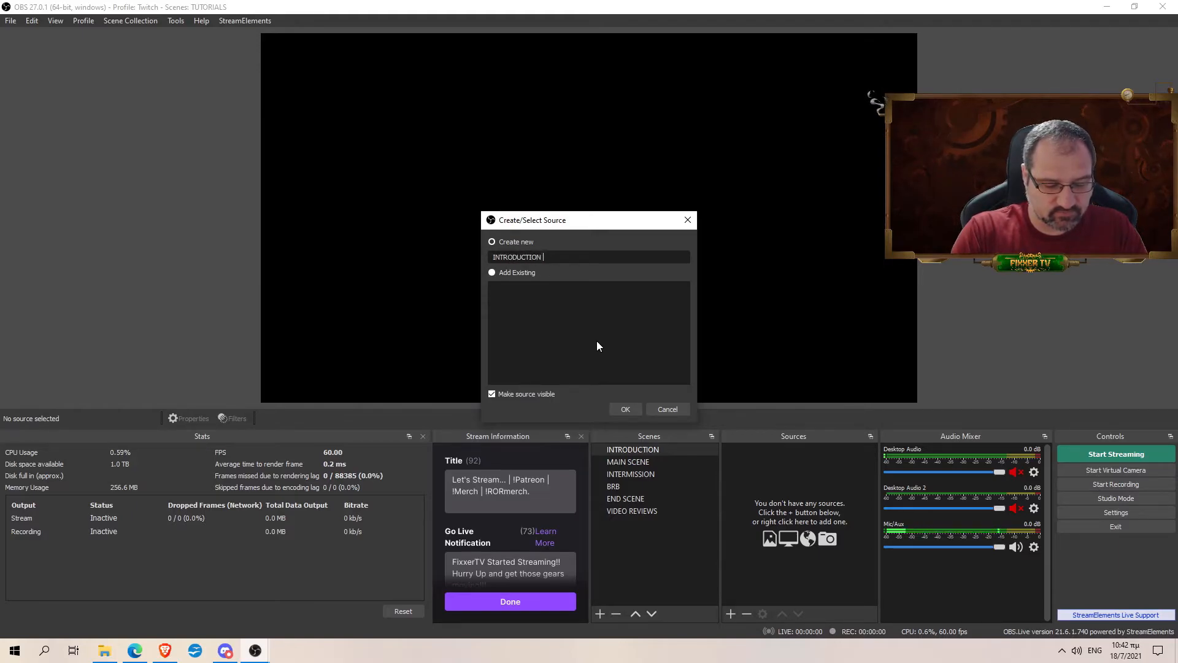
text(OVERLAY)
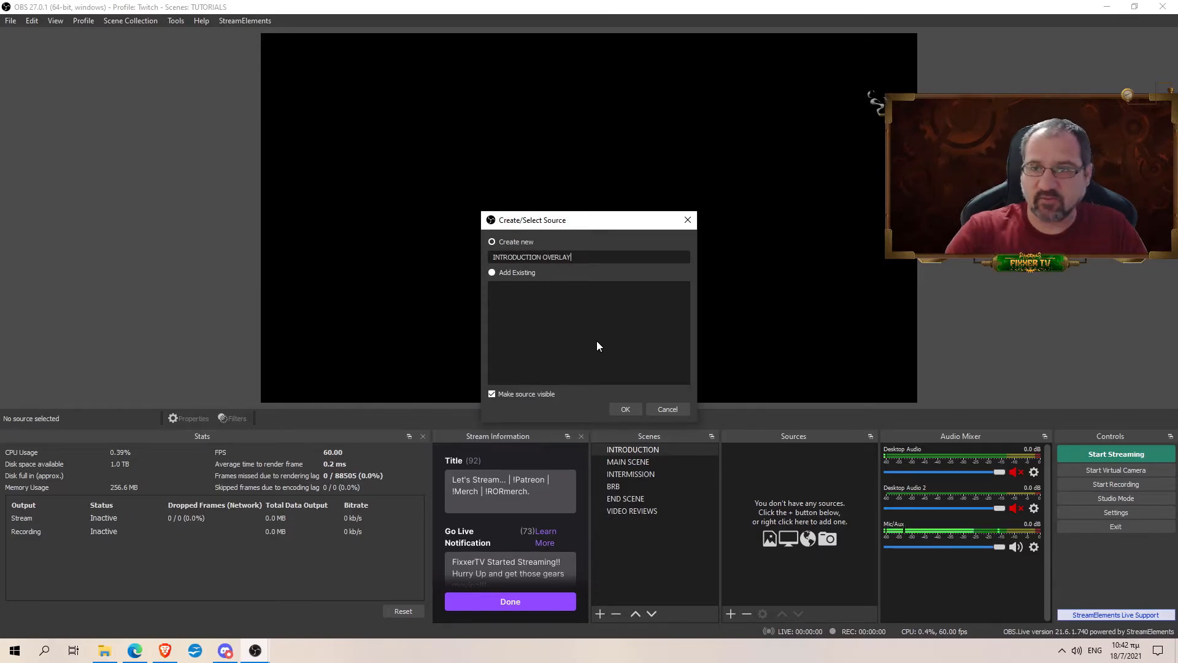
click(624, 409)
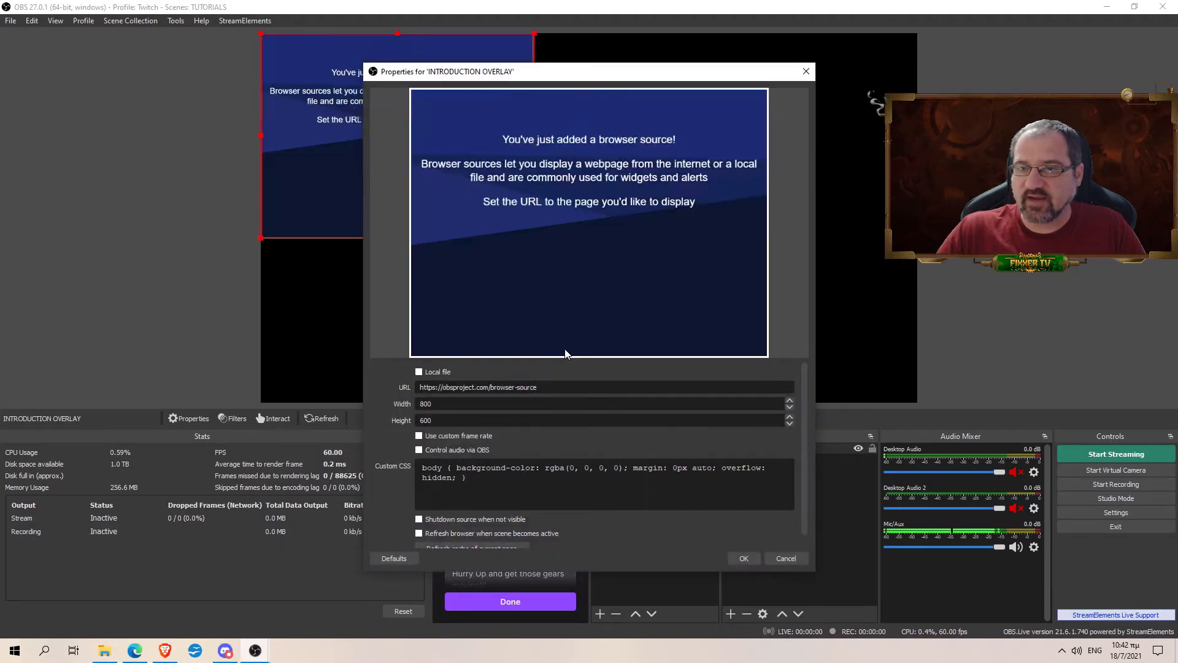
- Paste the overlay URL, set 1920×1080, enable shutdown-when-hidden and refresh-when-active, and apply
drag(546, 389, 380, 386)
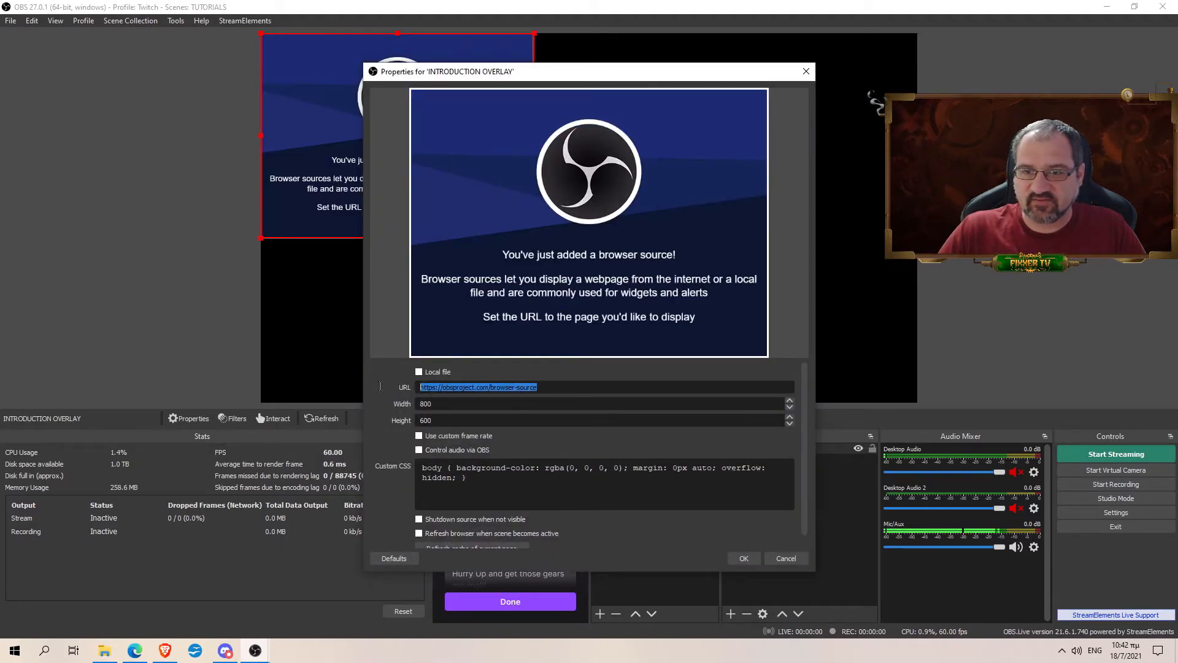
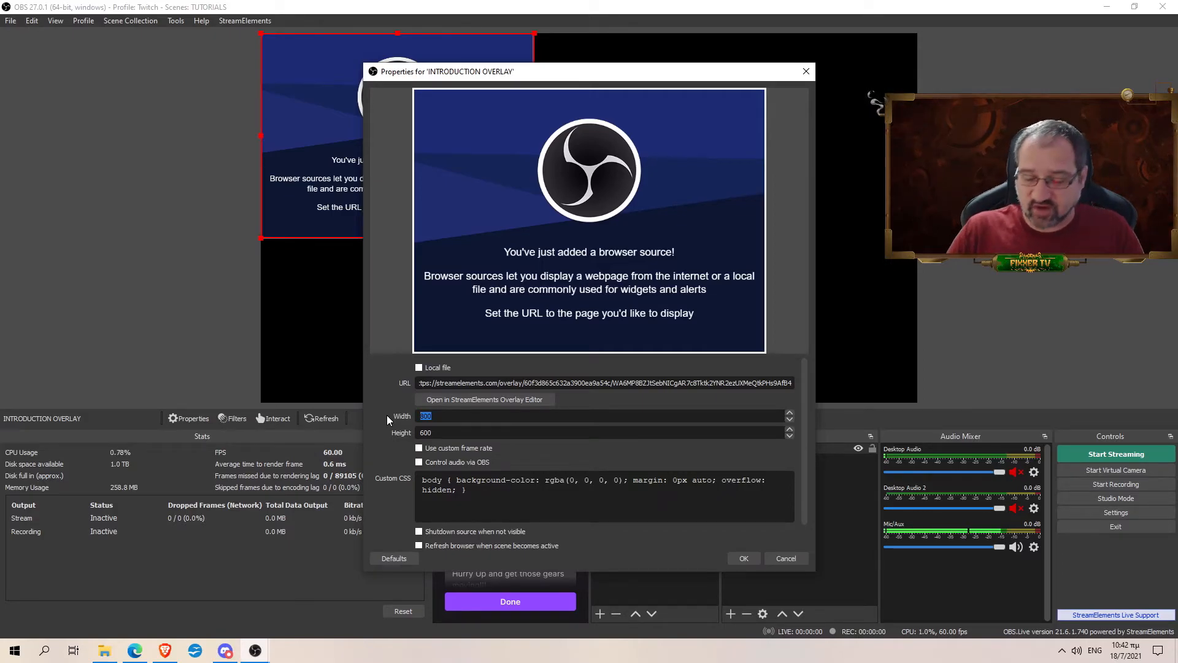
text(1920)
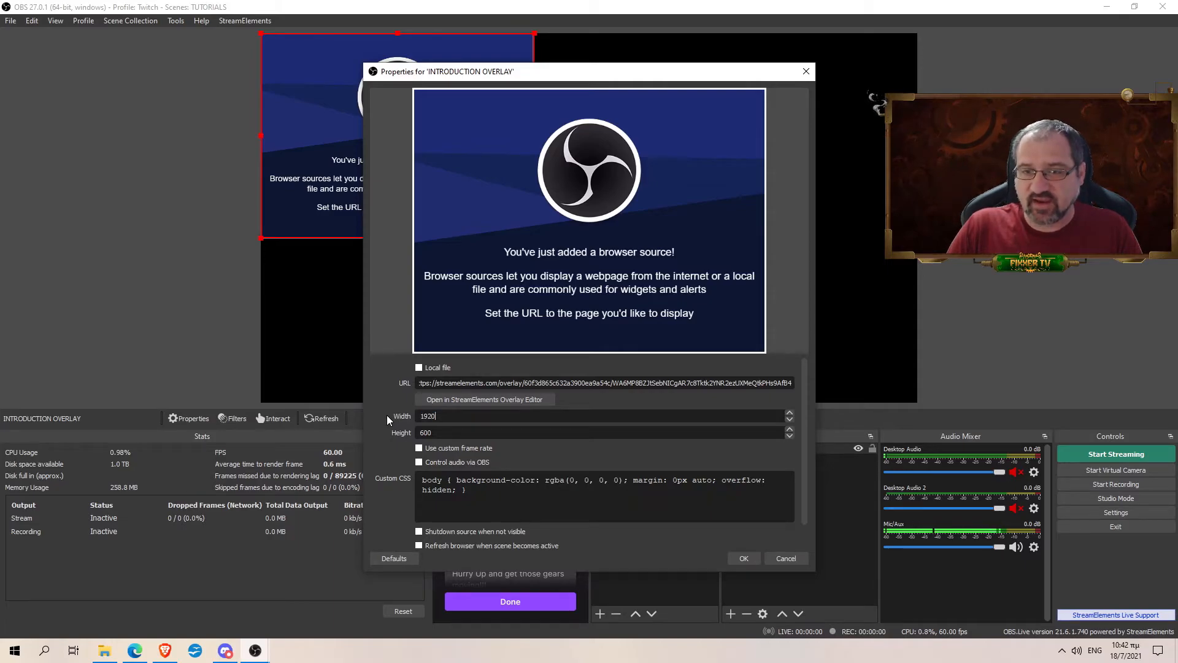
key(Tab)
text(1080)
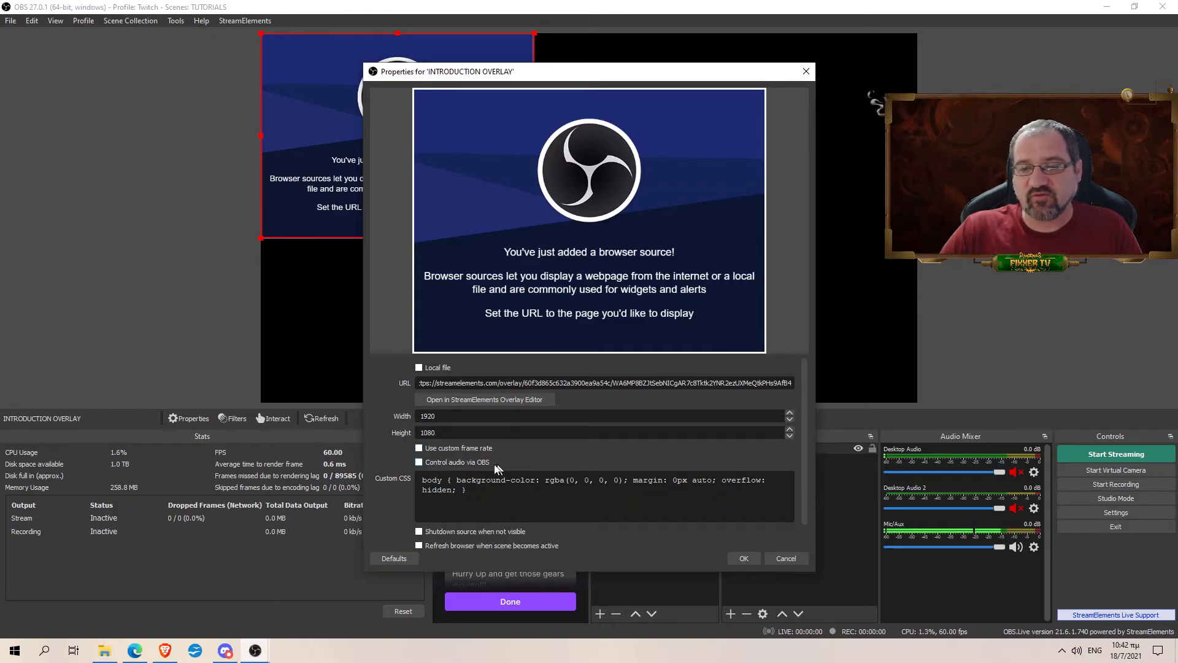
scroll(519, 466, down, 1)
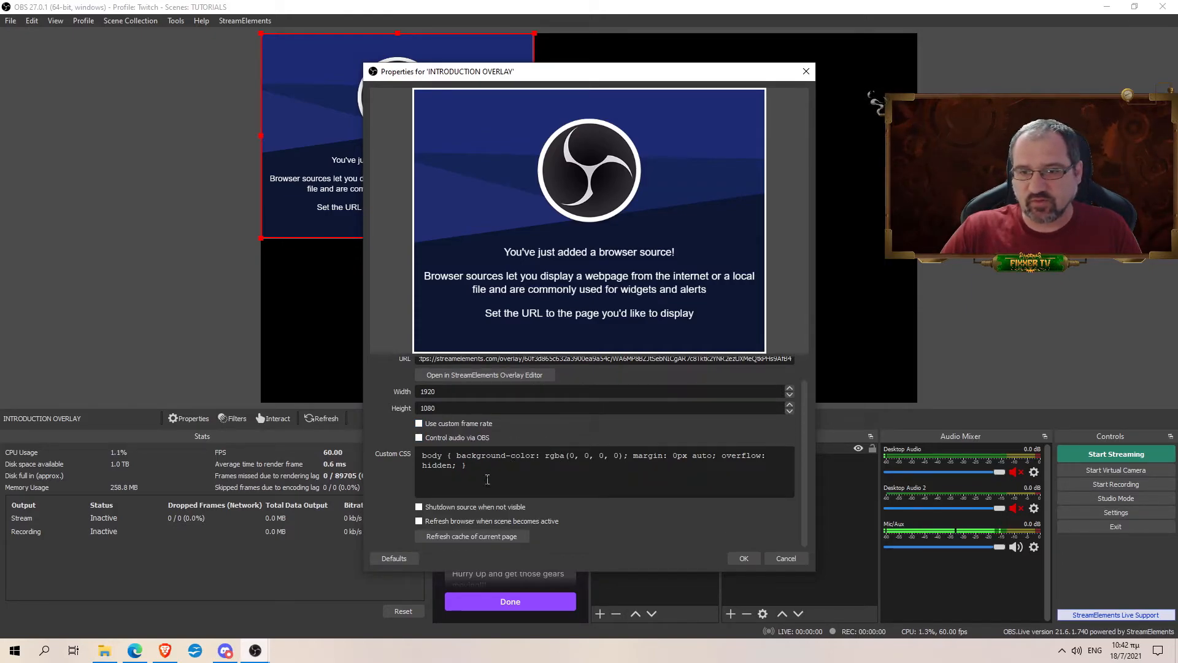
click(448, 510)
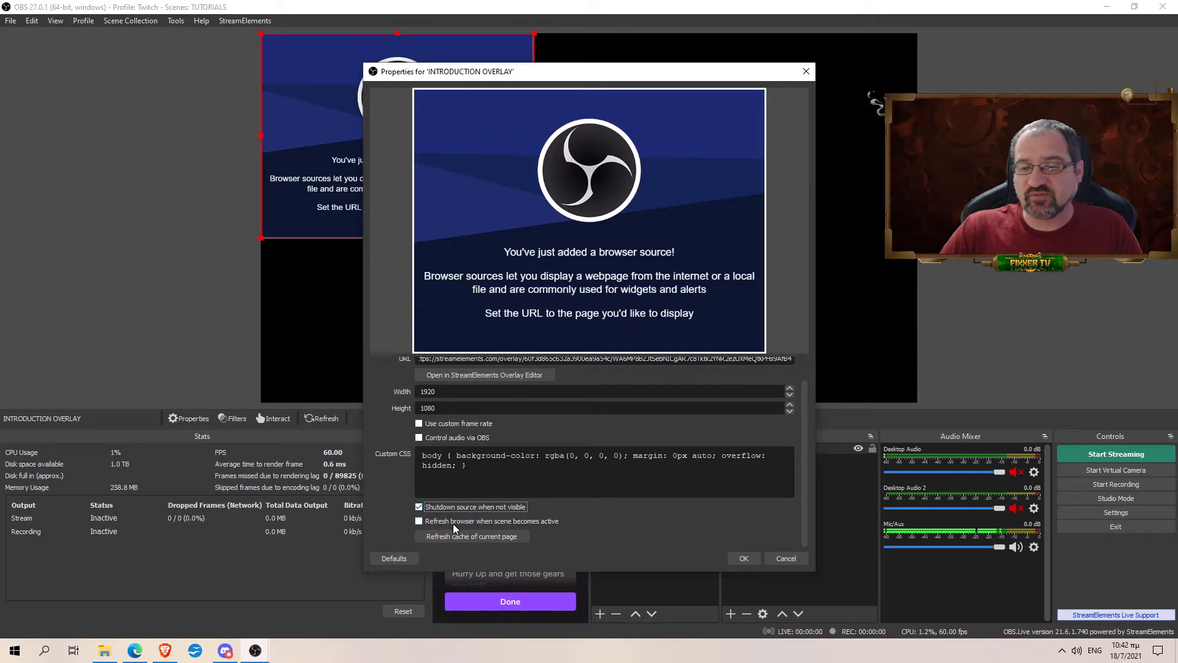
click(441, 519)
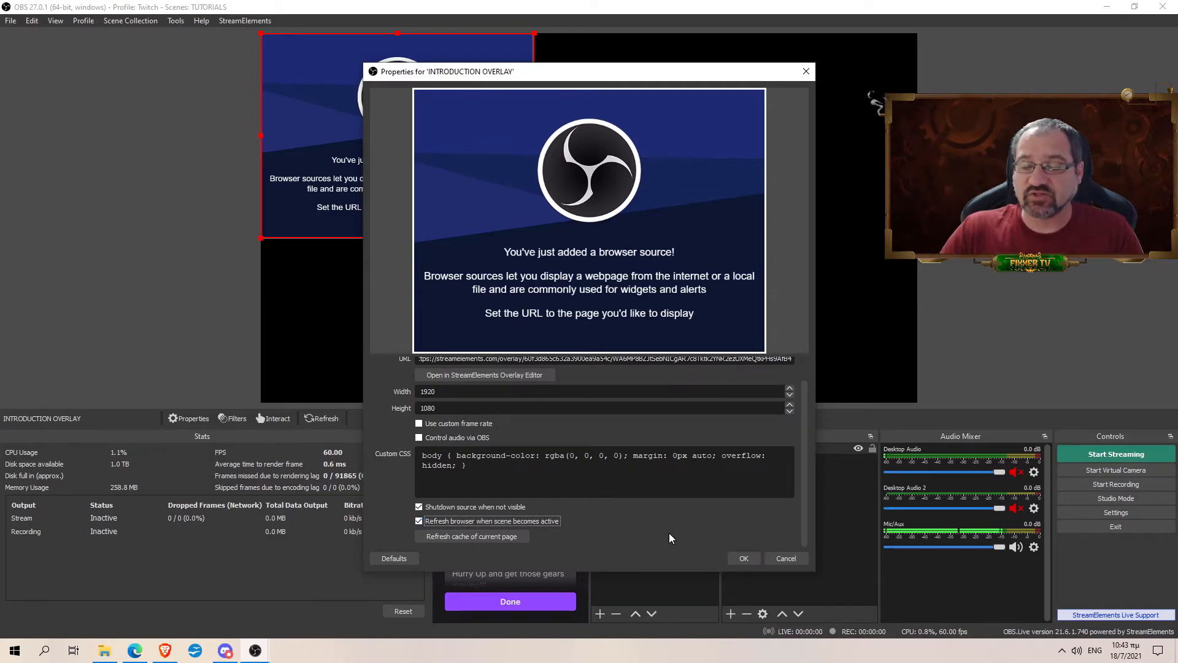
click(742, 558)
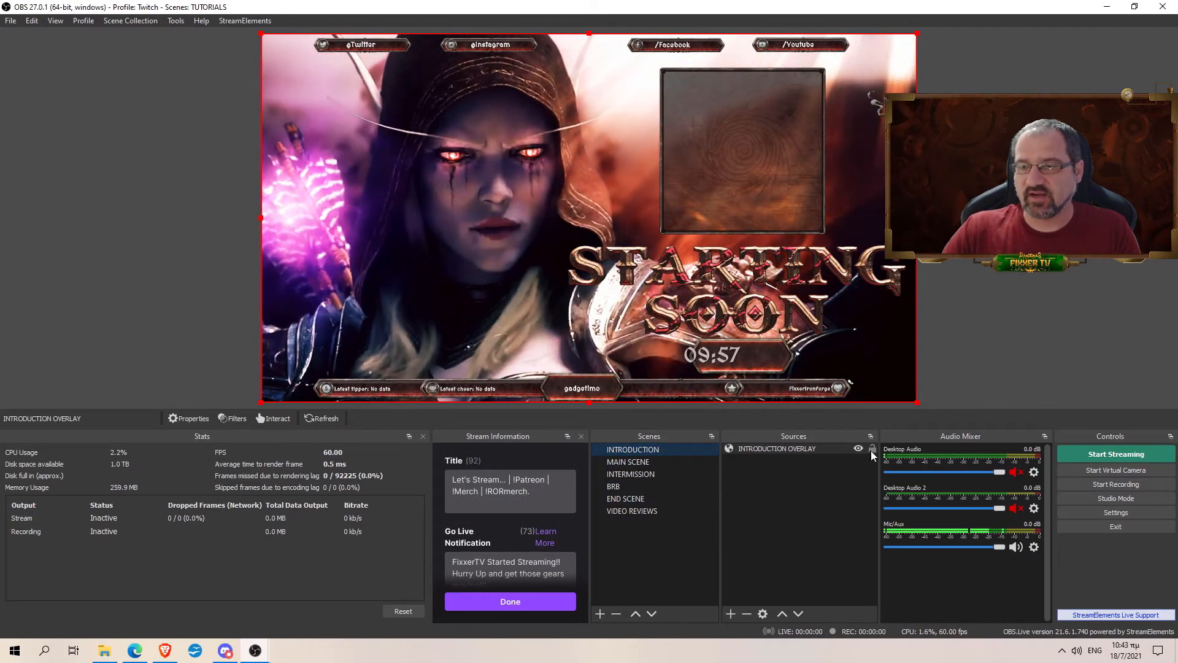
- Deselect the INTRODUCTION OVERLAY source in OBS, then return to the overlay editor in Edge
click(853, 461)
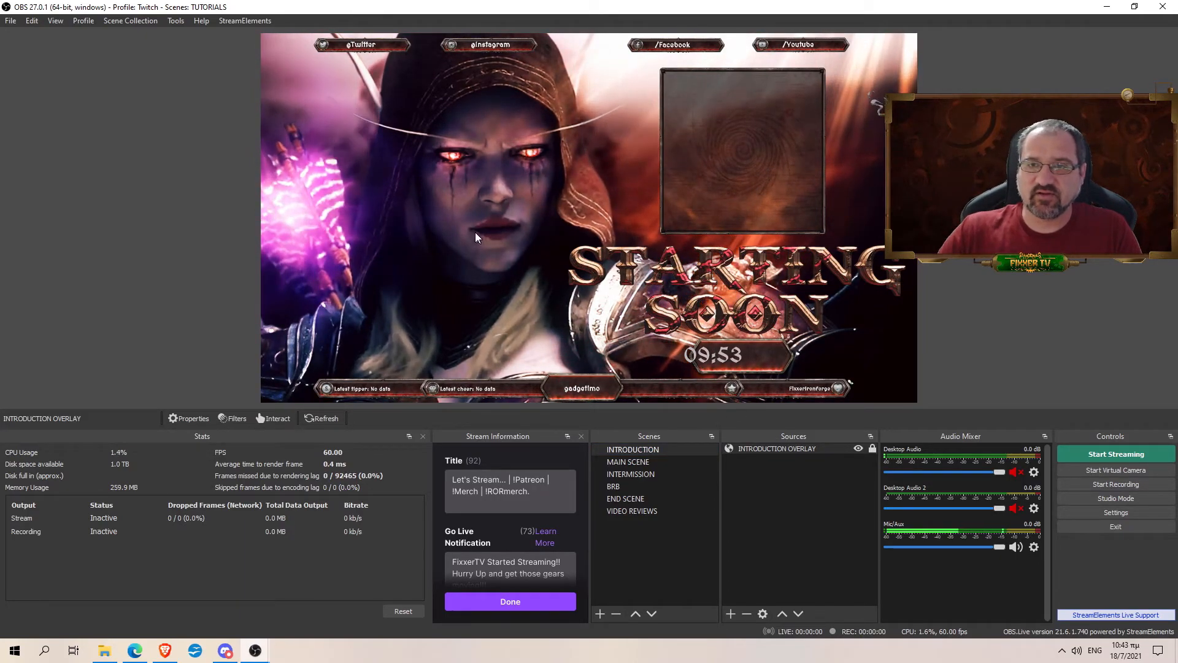
click(467, 253)
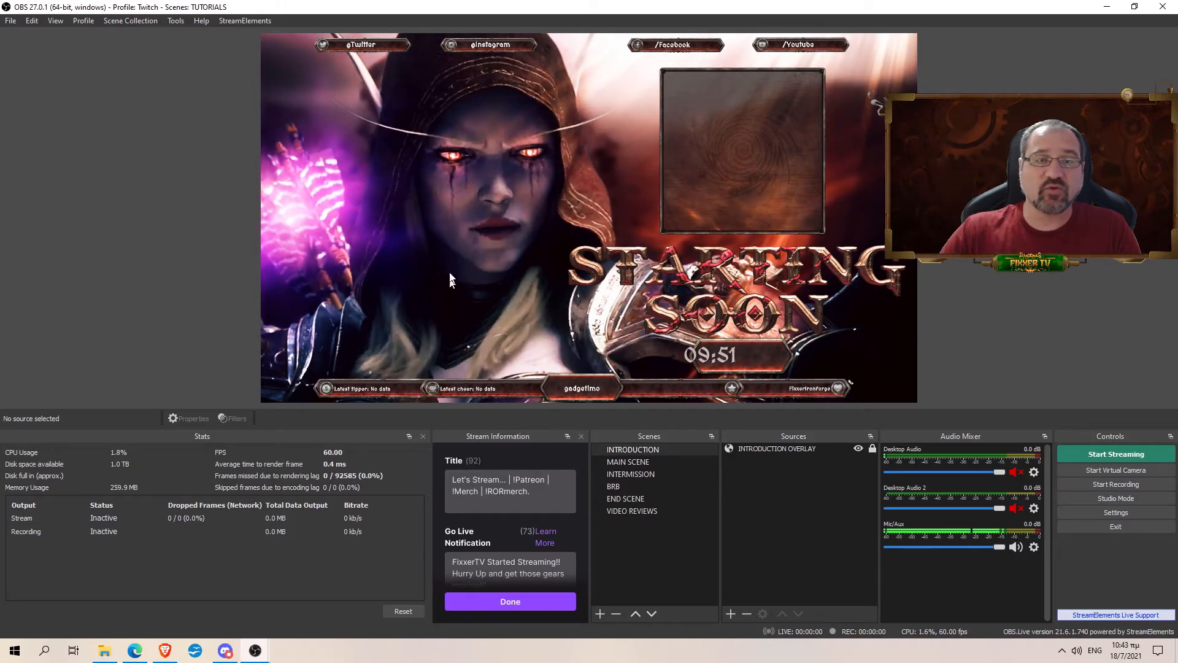
click(172, 654)
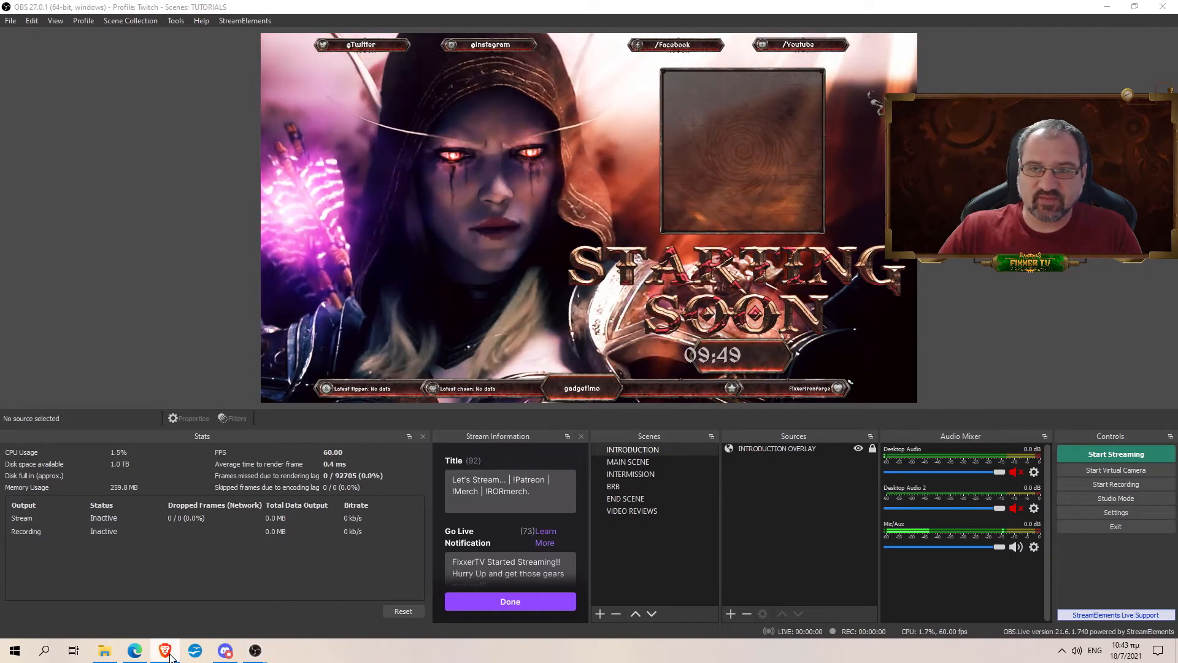
click(139, 654)
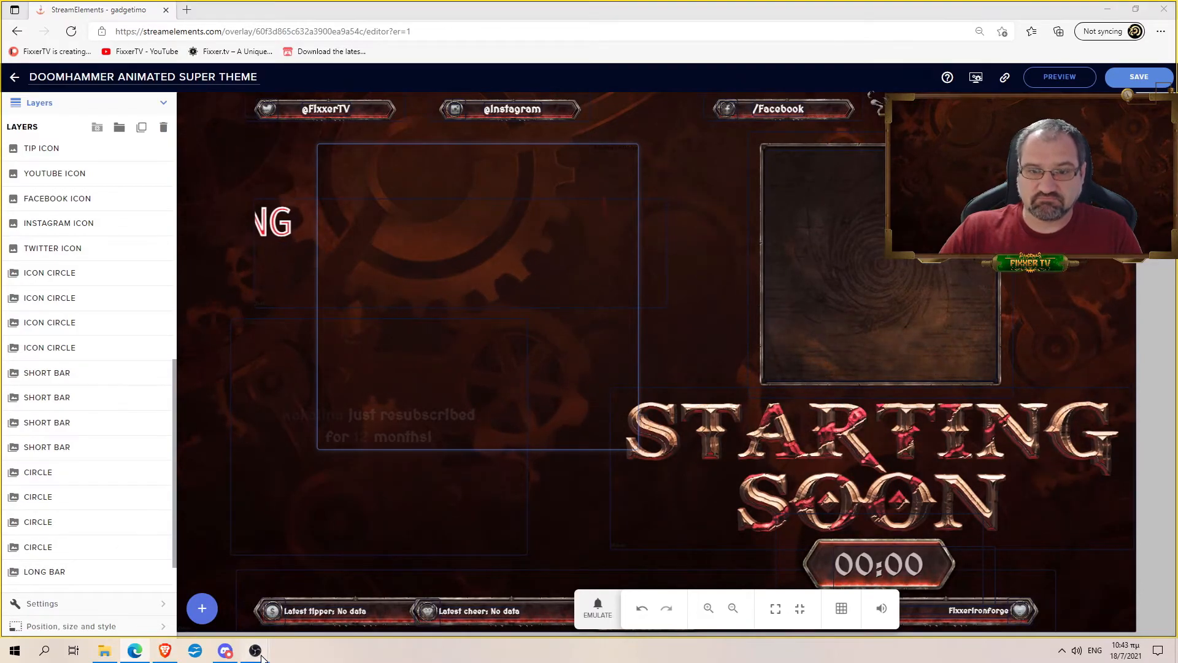
- Save the Starting Soon overlay with its STREAM STARTING text, then switch back to OBS
mouse_move(256, 650)
click(274, 592)
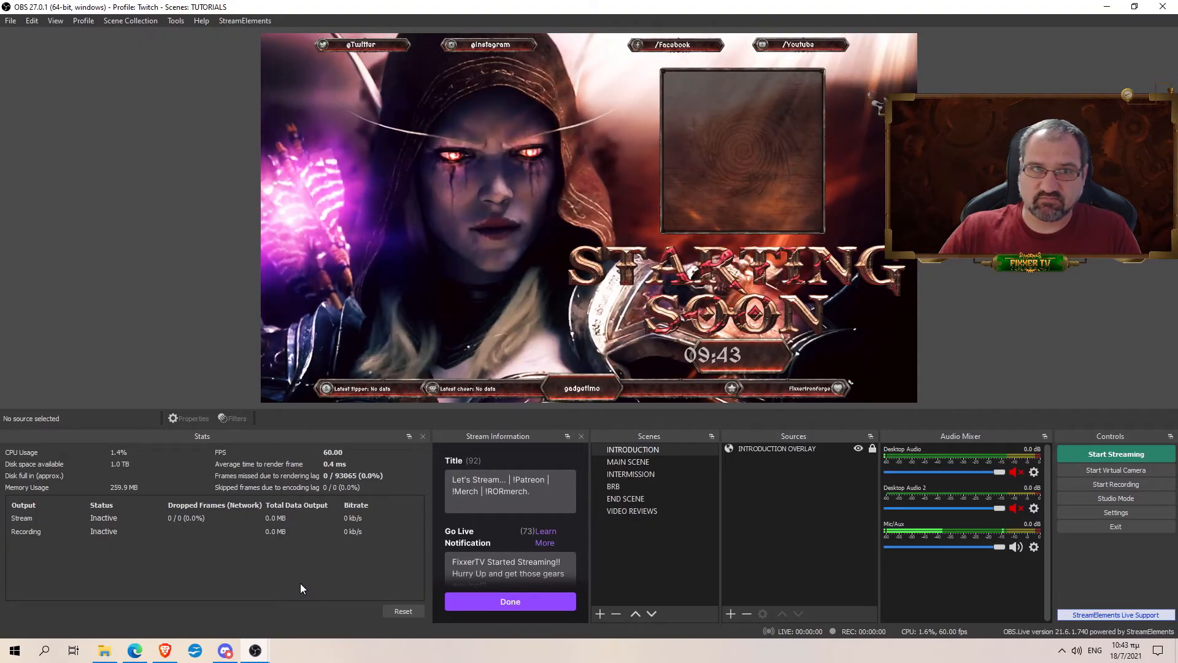
click(135, 650)
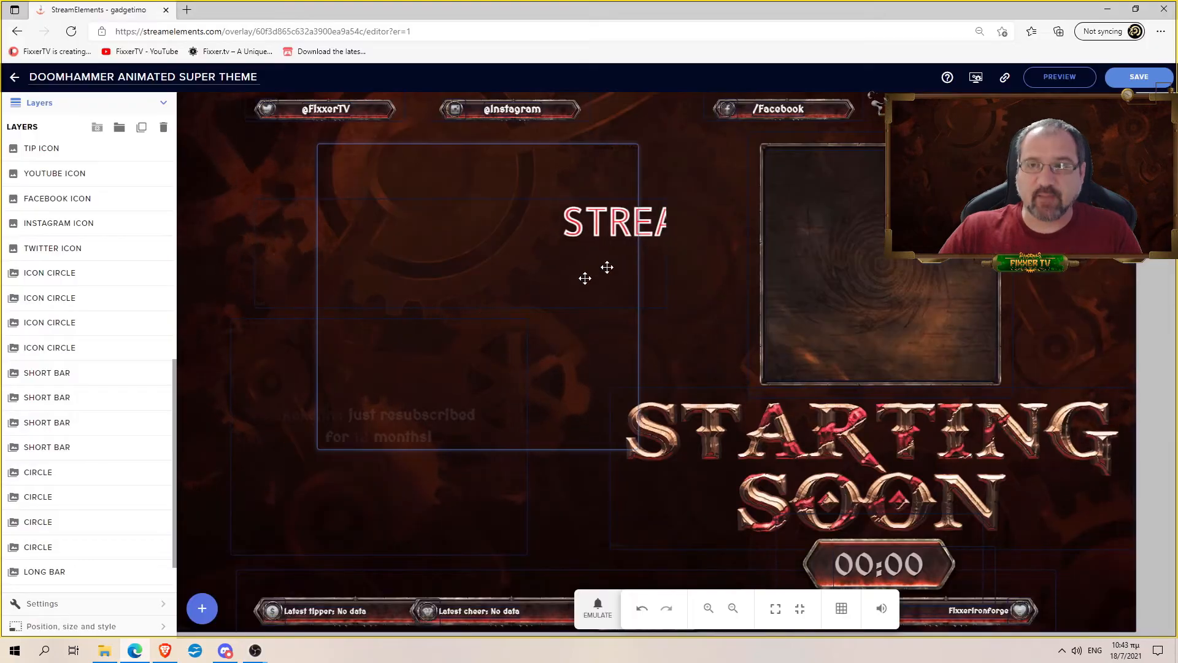
click(1143, 82)
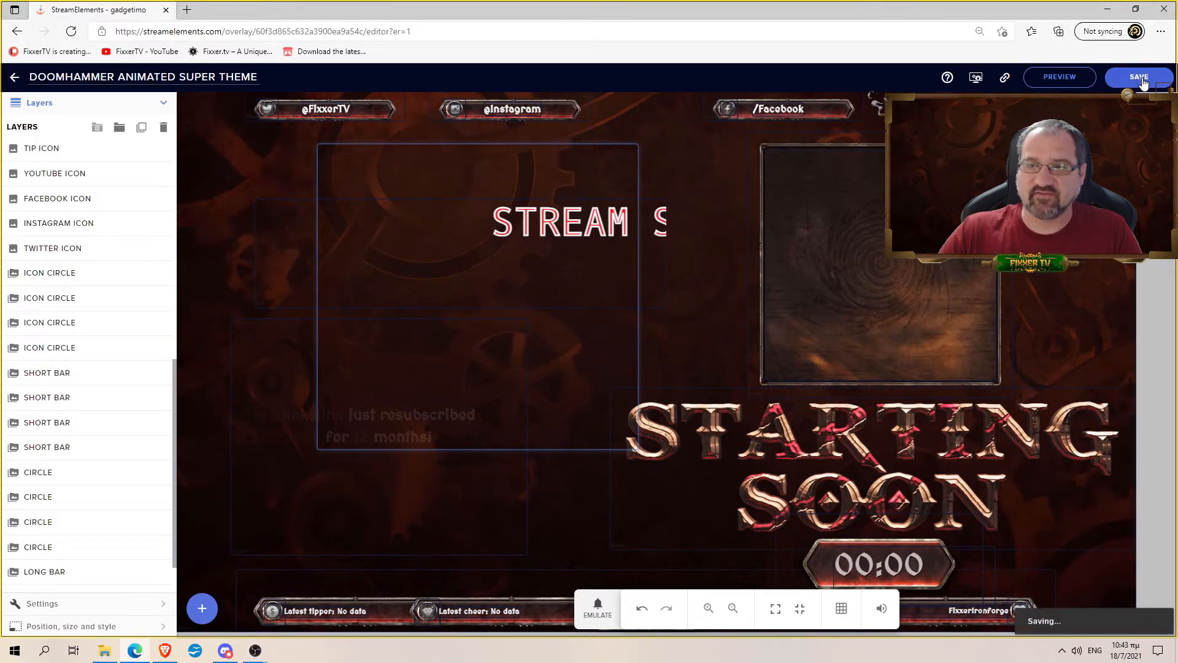
key(alt+Tab)
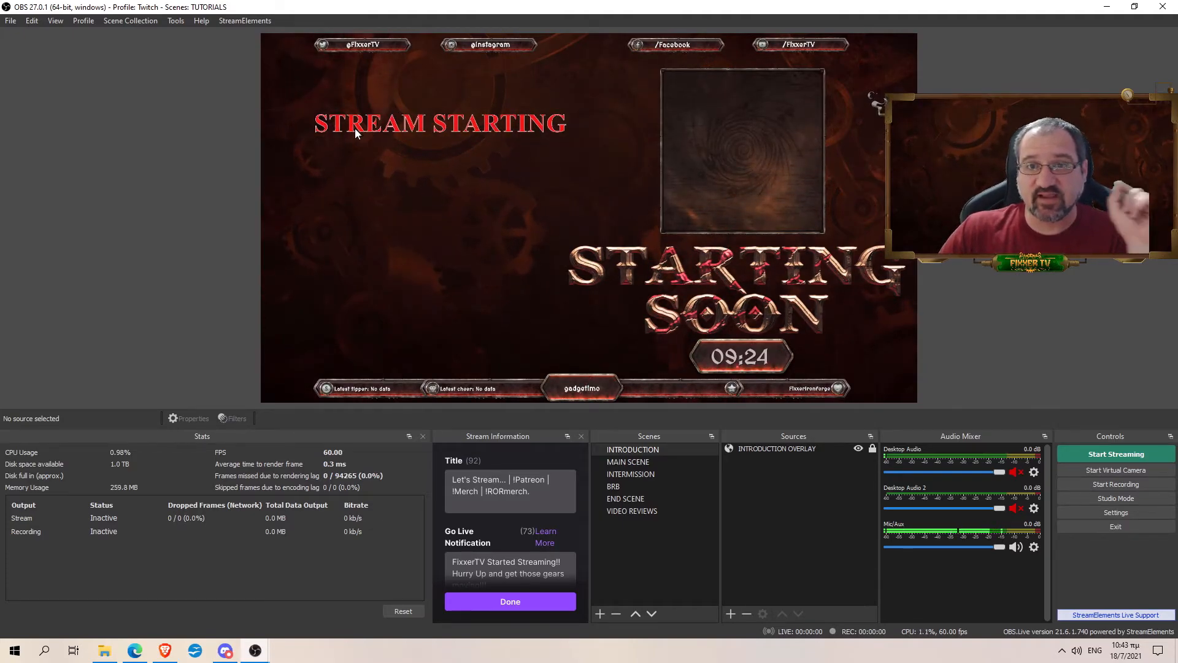
- Refresh the cache of the INTRODUCTION OVERLAY browser source's page and confirm with OK
click(206, 652)
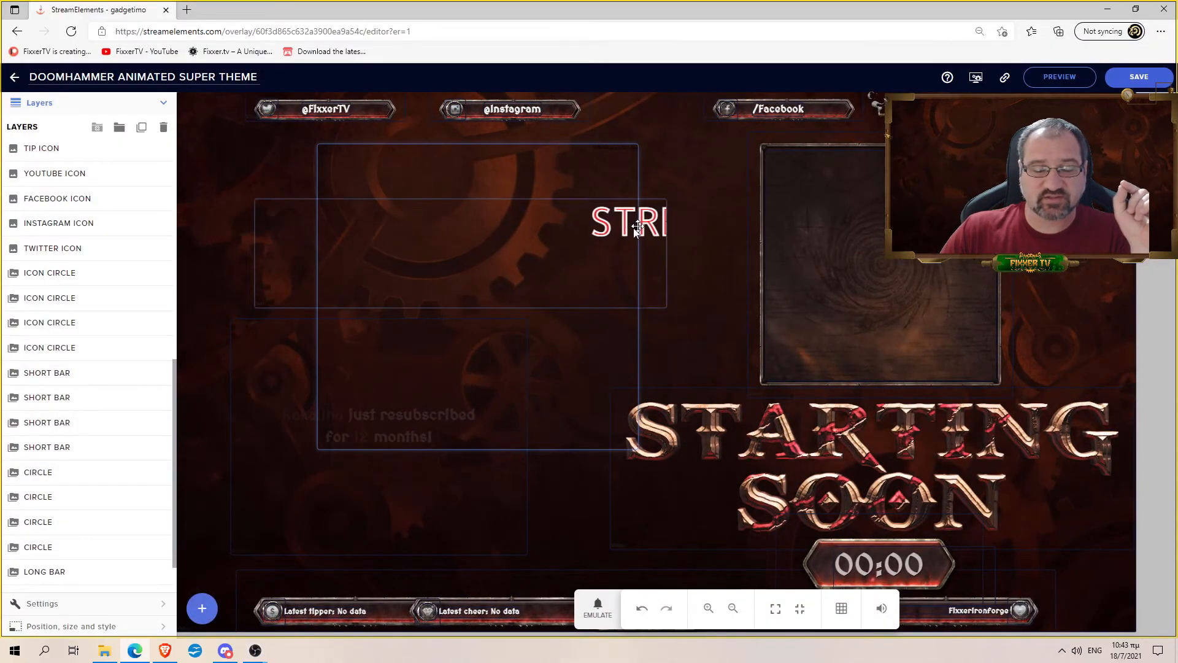
key(alt+Tab)
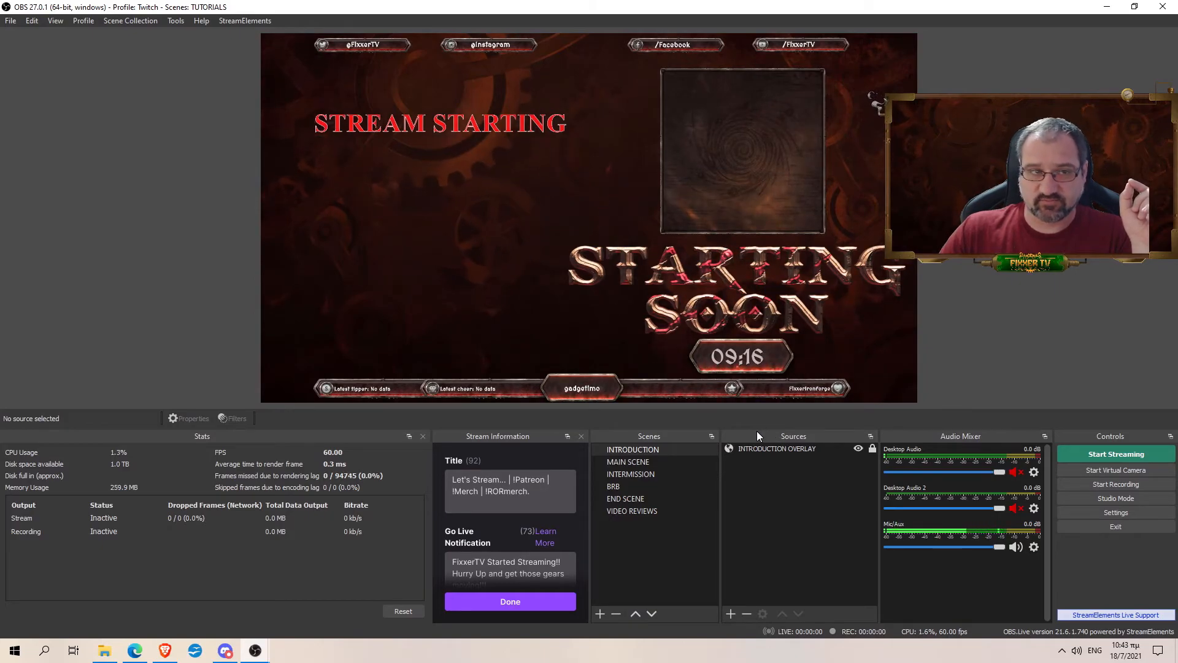
double_click(789, 448)
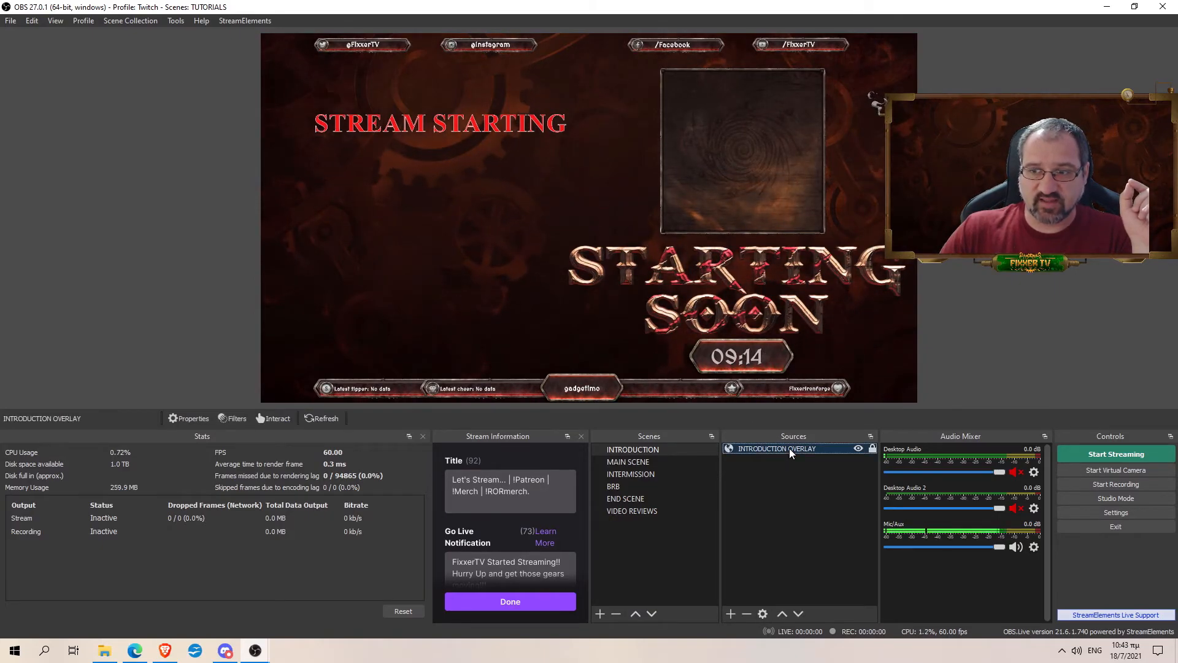
scroll(562, 405, down, 1)
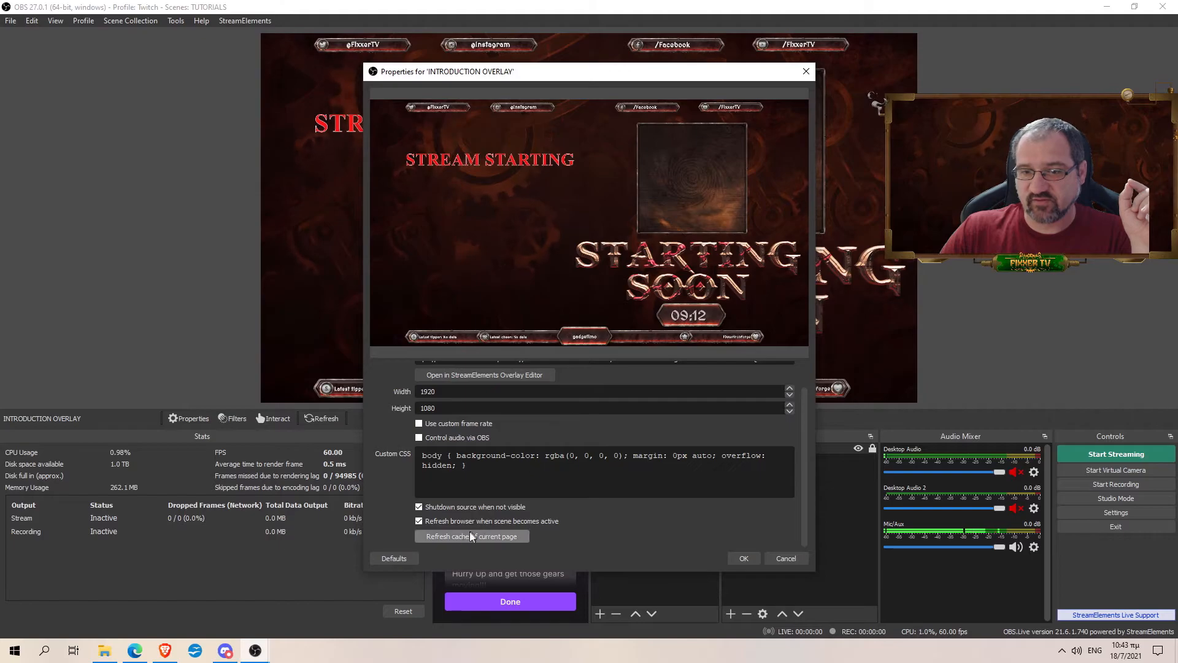
click(462, 537)
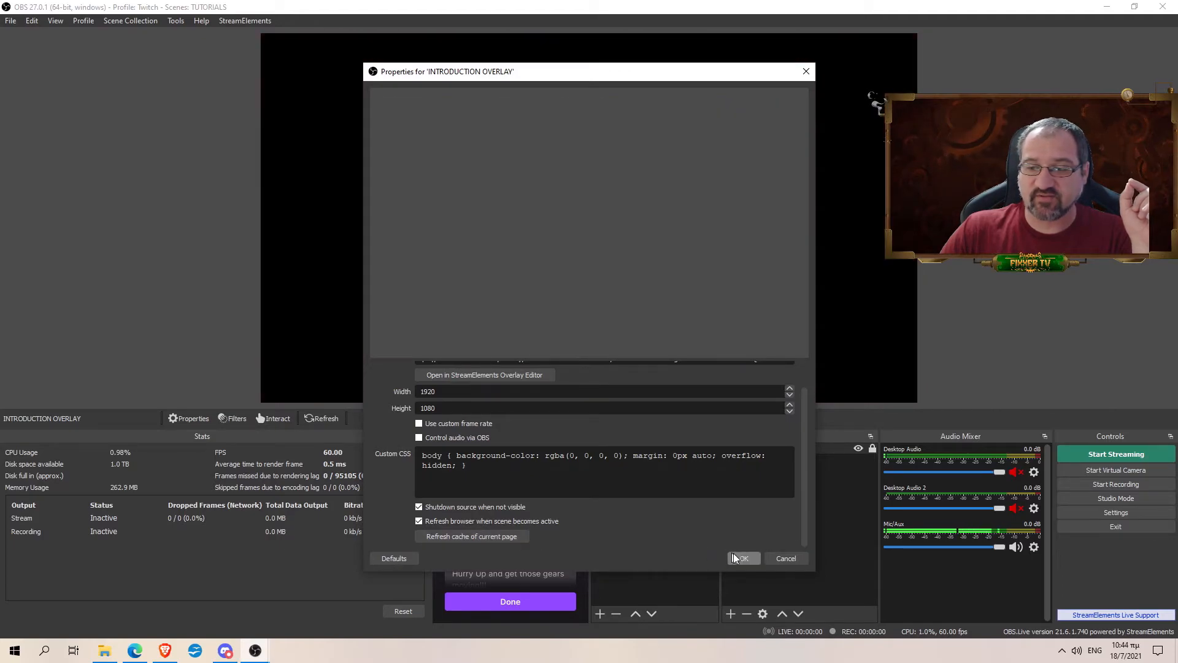
click(740, 556)
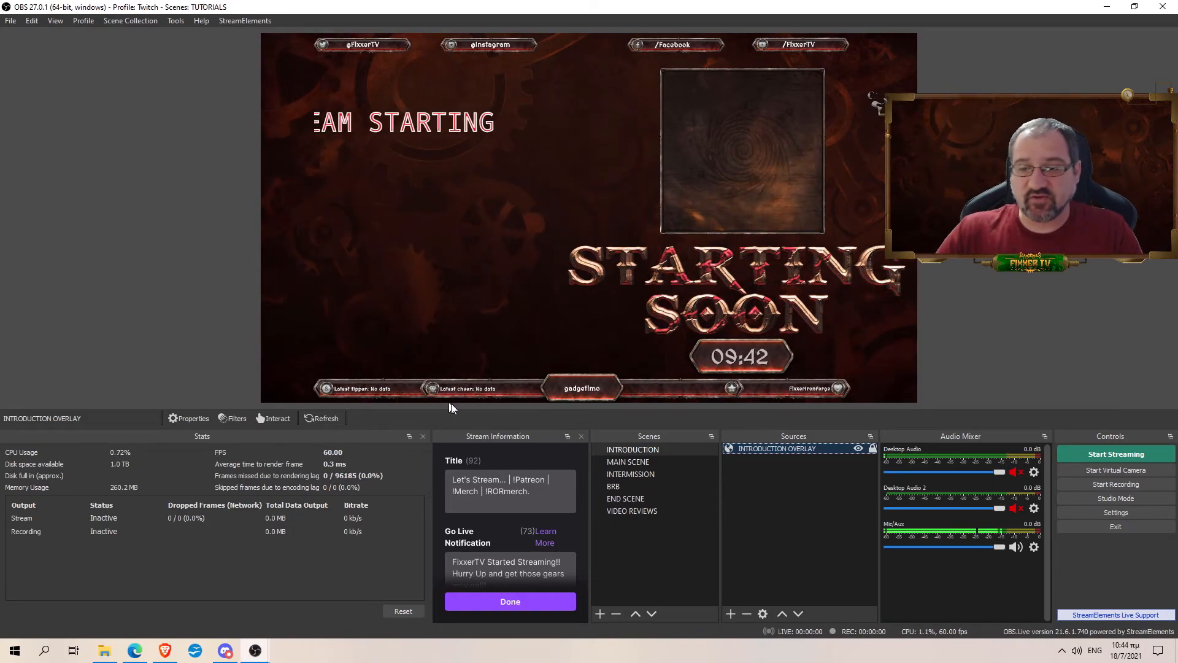
- Return to My overlays and copy the Doomhammer BRB overlay's URL from its ••• menu
click(140, 652)
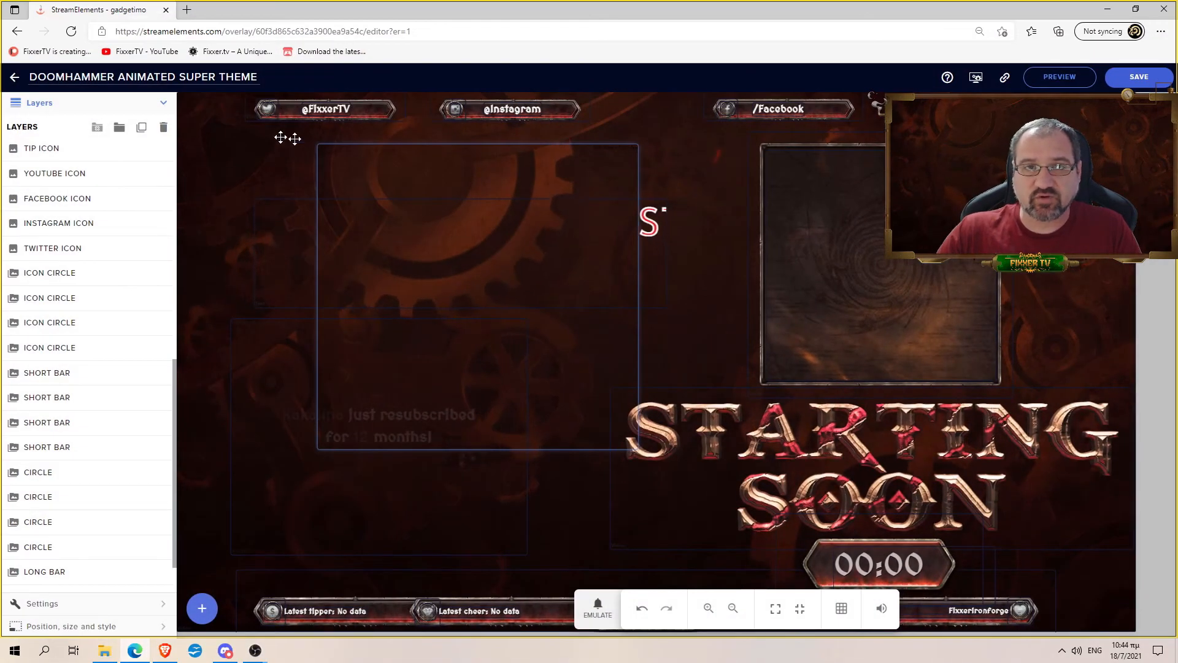
click(15, 81)
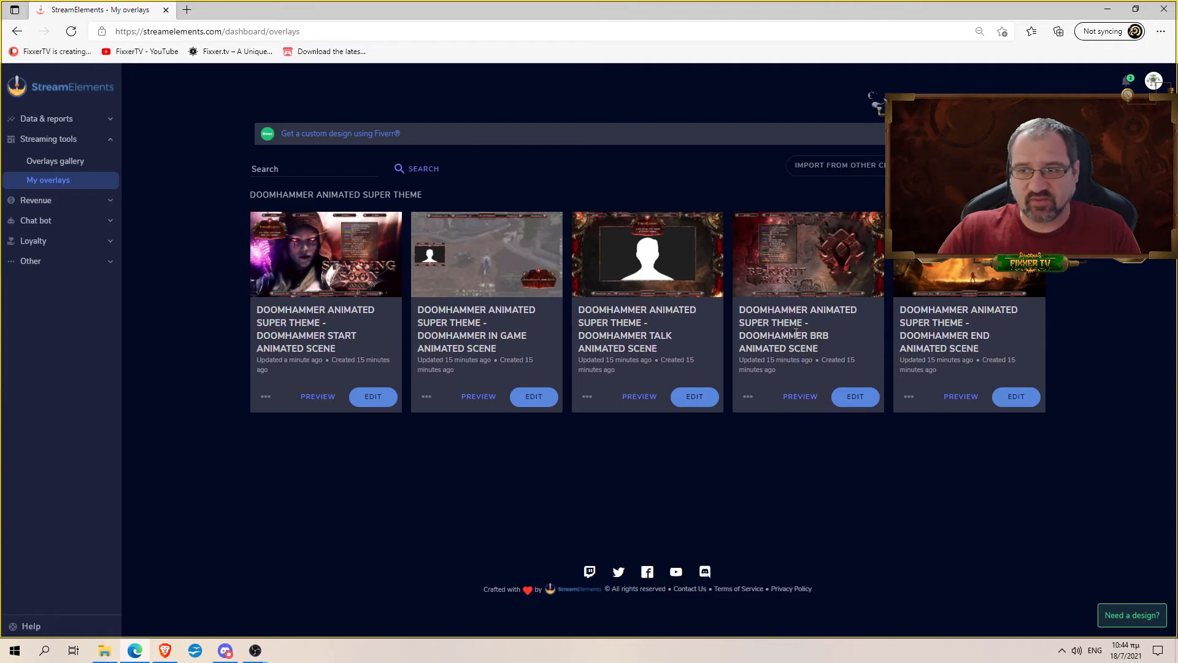
click(748, 396)
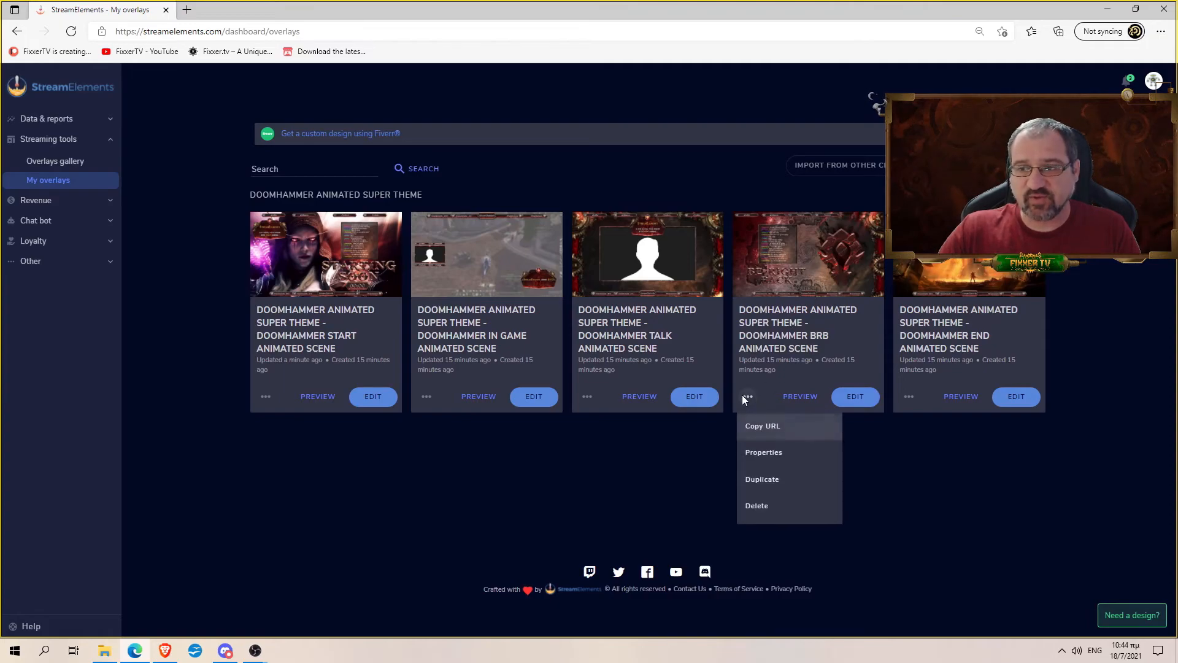
click(774, 428)
- In the BRB scene, create a new browser source named BRB OVERLAY
mouse_move(255, 651)
click(308, 602)
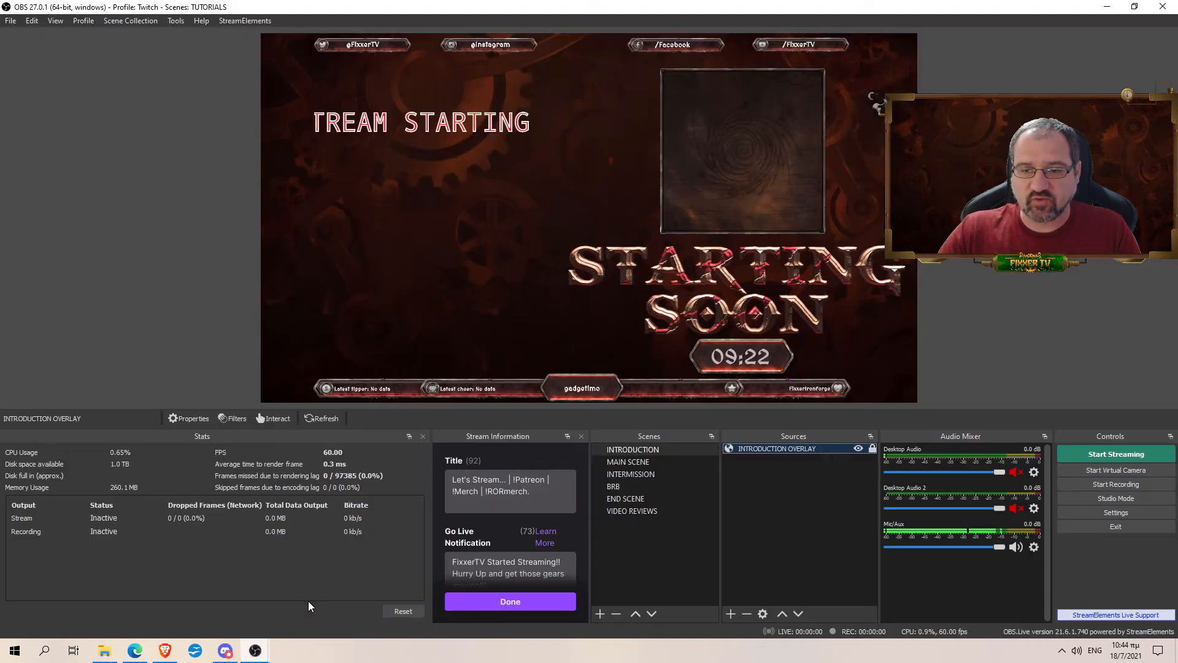
click(643, 484)
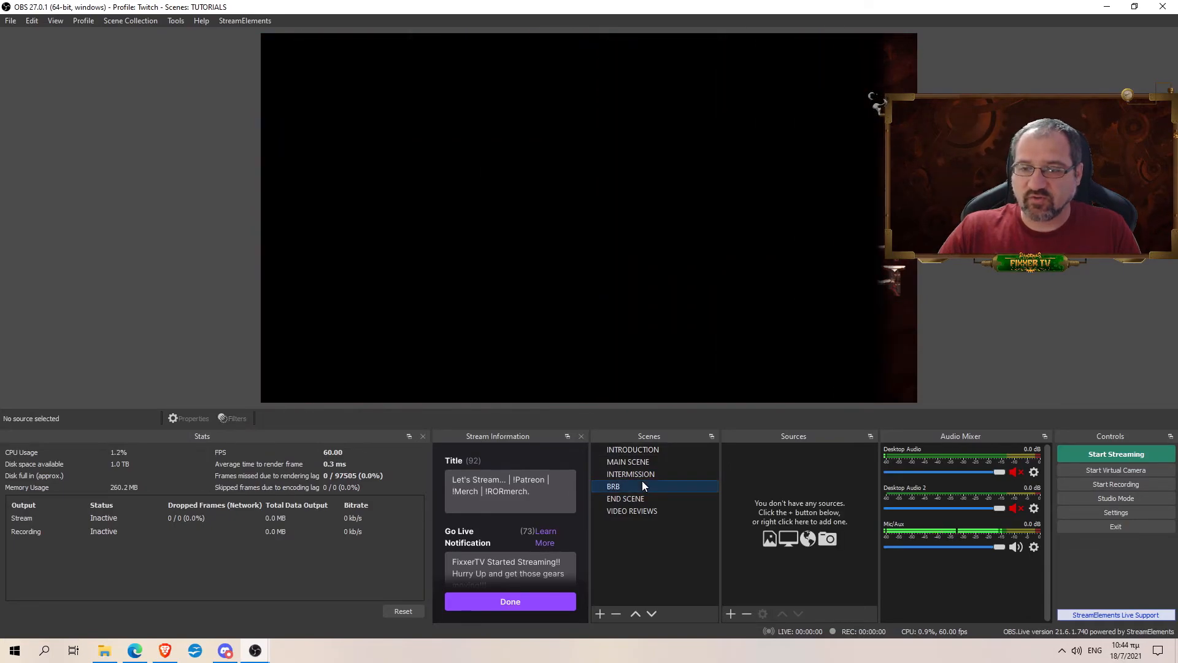
click(731, 613)
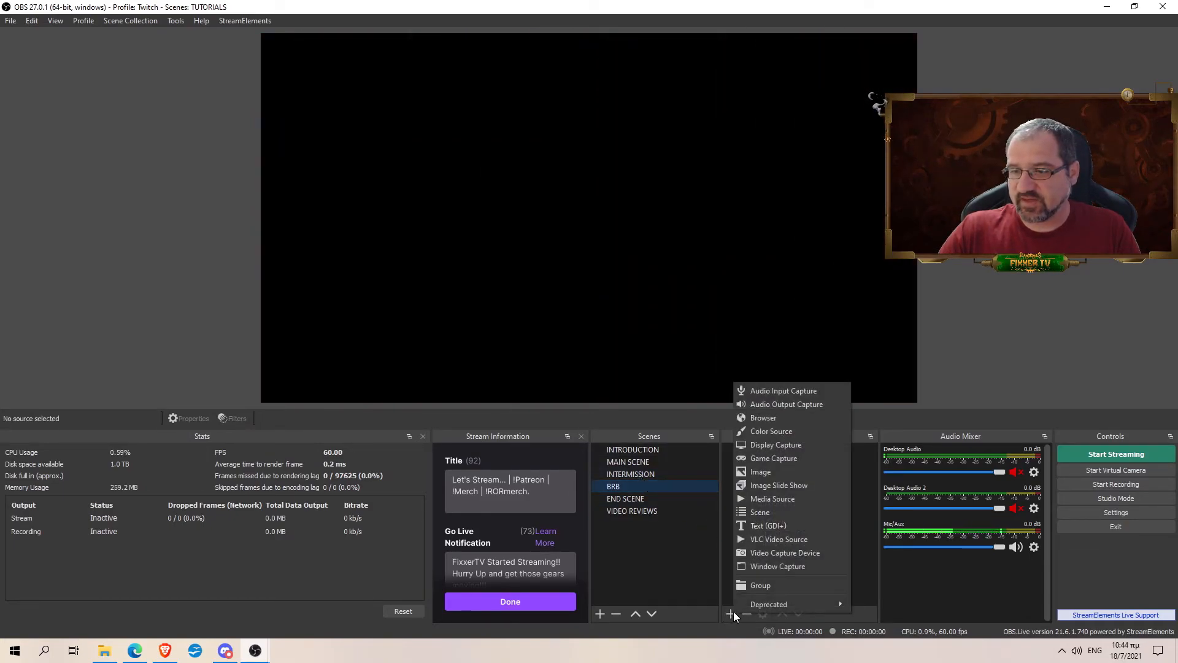
click(771, 419)
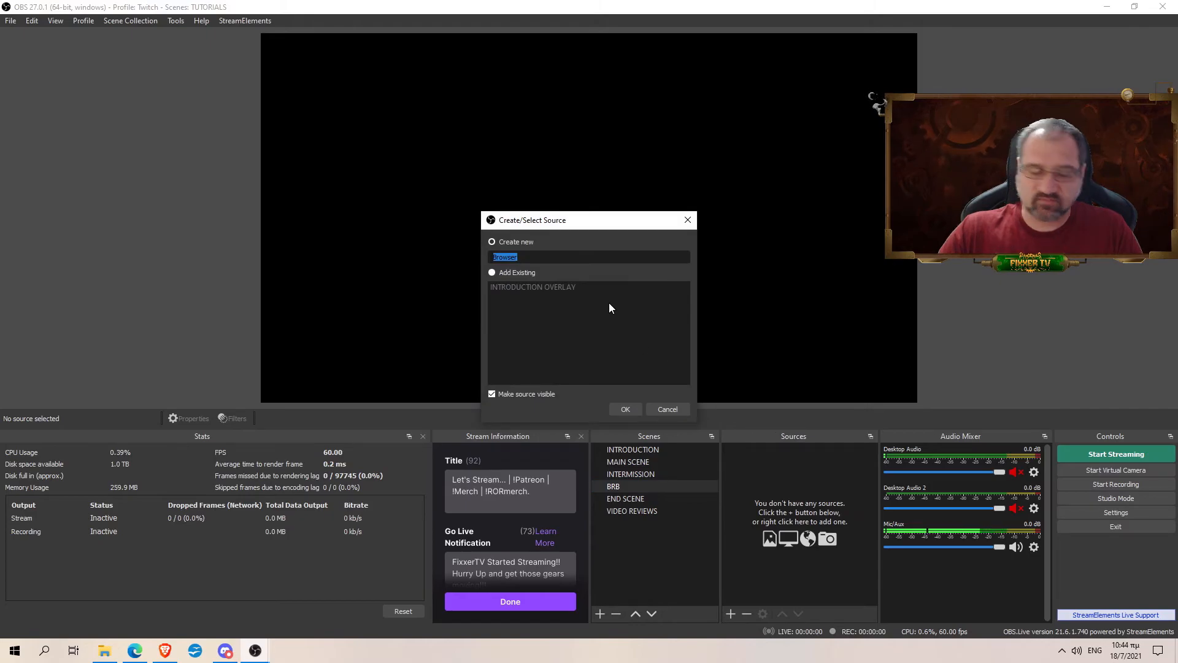
text(BRB OV)
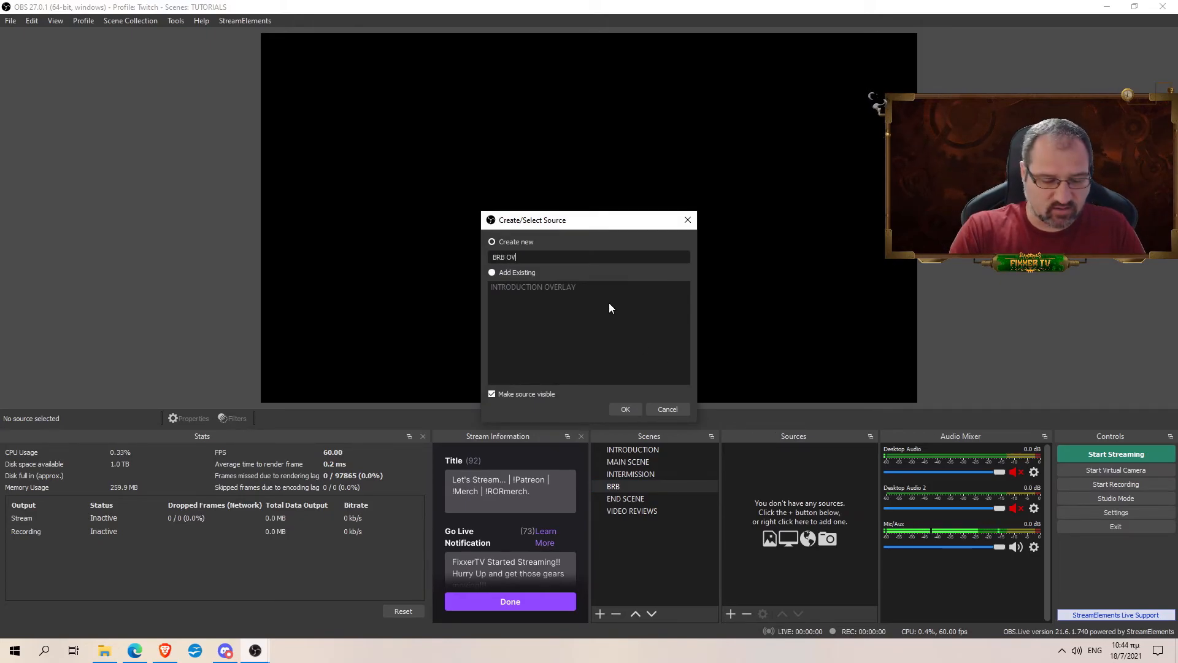
text(ERLAY)
click(625, 410)
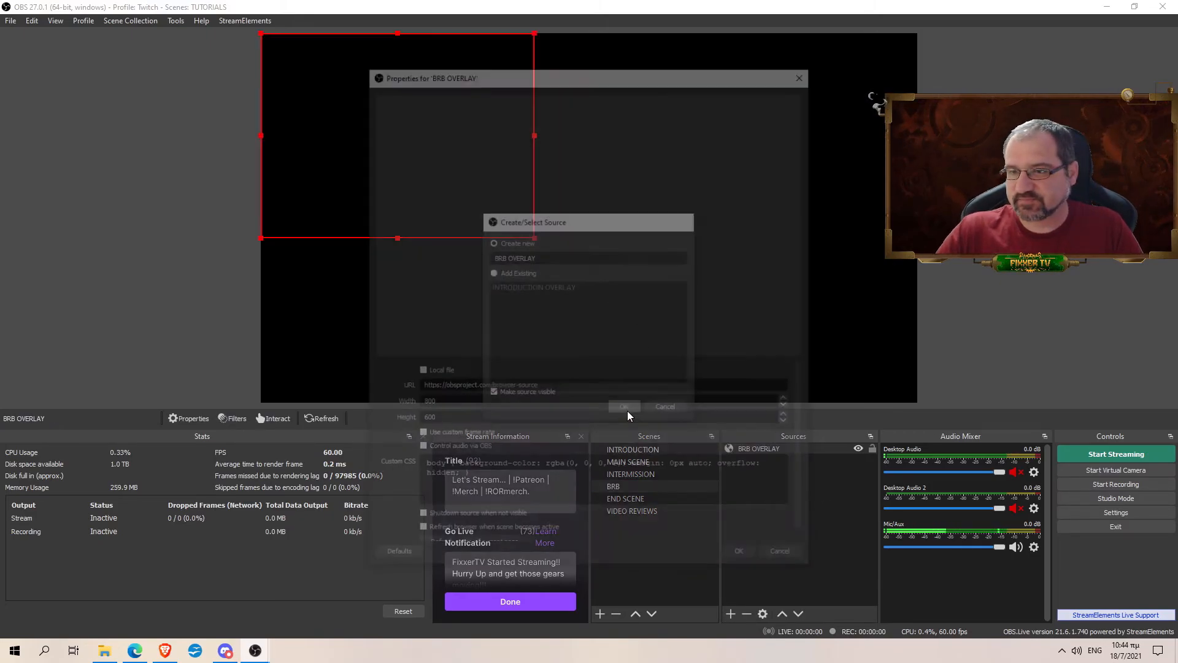
- Paste the BRB overlay URL, set 1920×1080, enable shutdown-when-hidden and refresh-when-active, and apply
triple_click(442, 387)
key(ctrl+v)
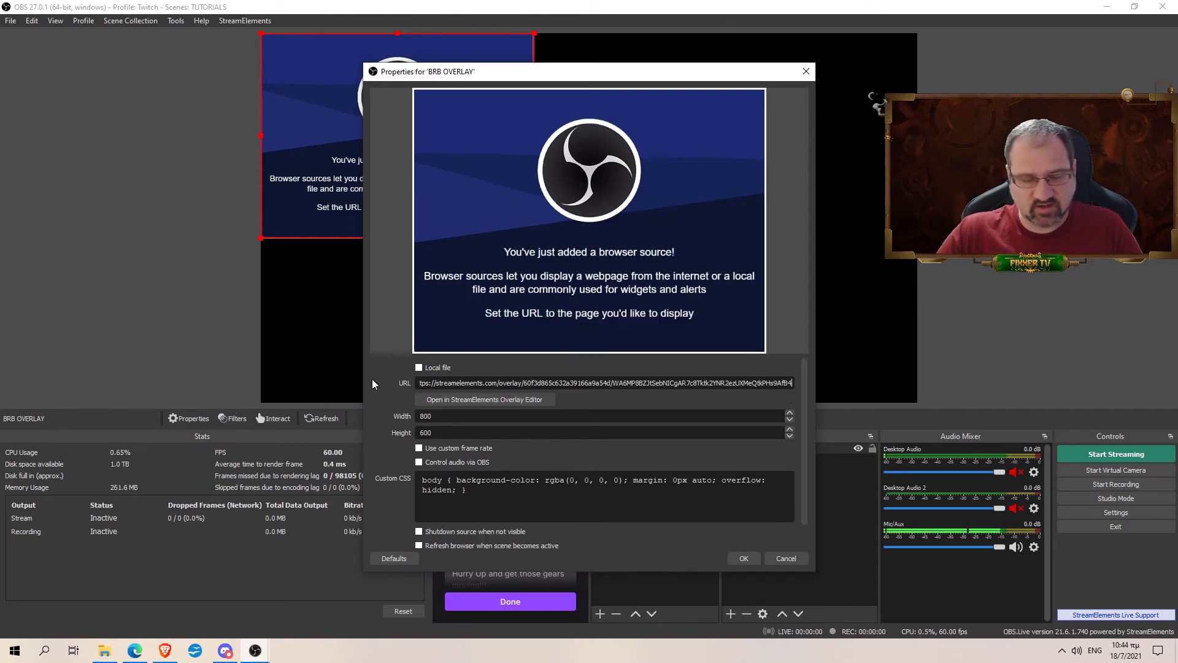
key(Tab)
key(Tab)
text(1920)
key(Tab)
text(1080)
scroll(608, 474, down, 1)
click(507, 507)
click(506, 520)
click(744, 558)
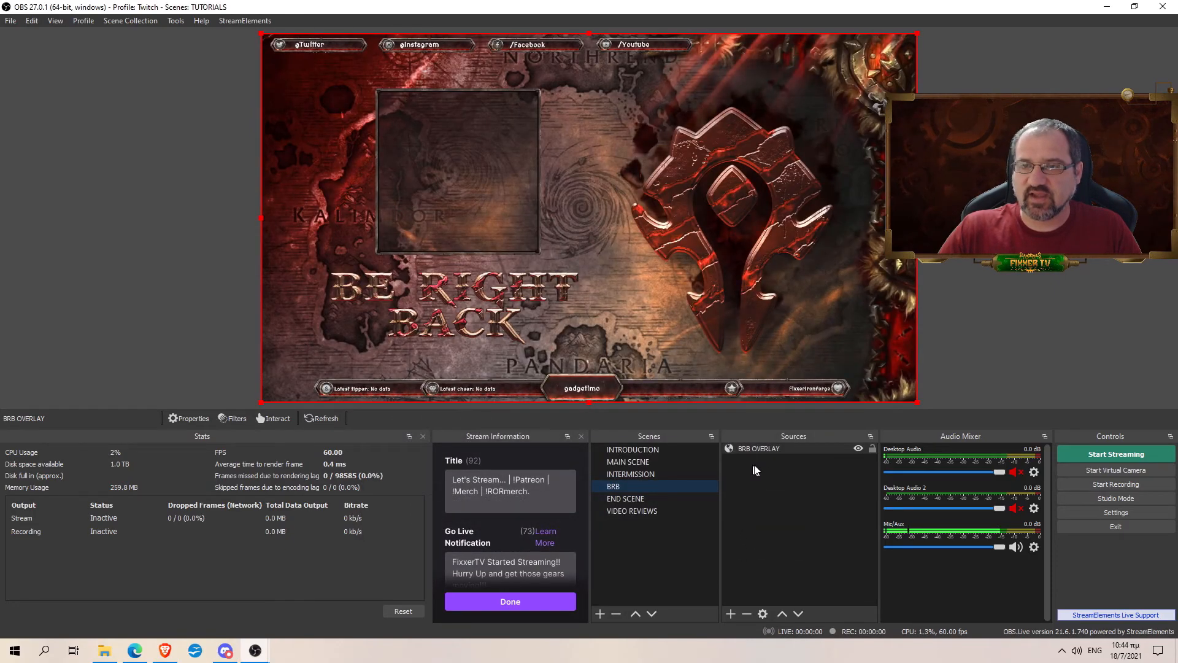
- Lock BRB OVERLAY, deselect it, and switch the preview back to the INTRODUCTION scene
click(872, 449)
click(826, 482)
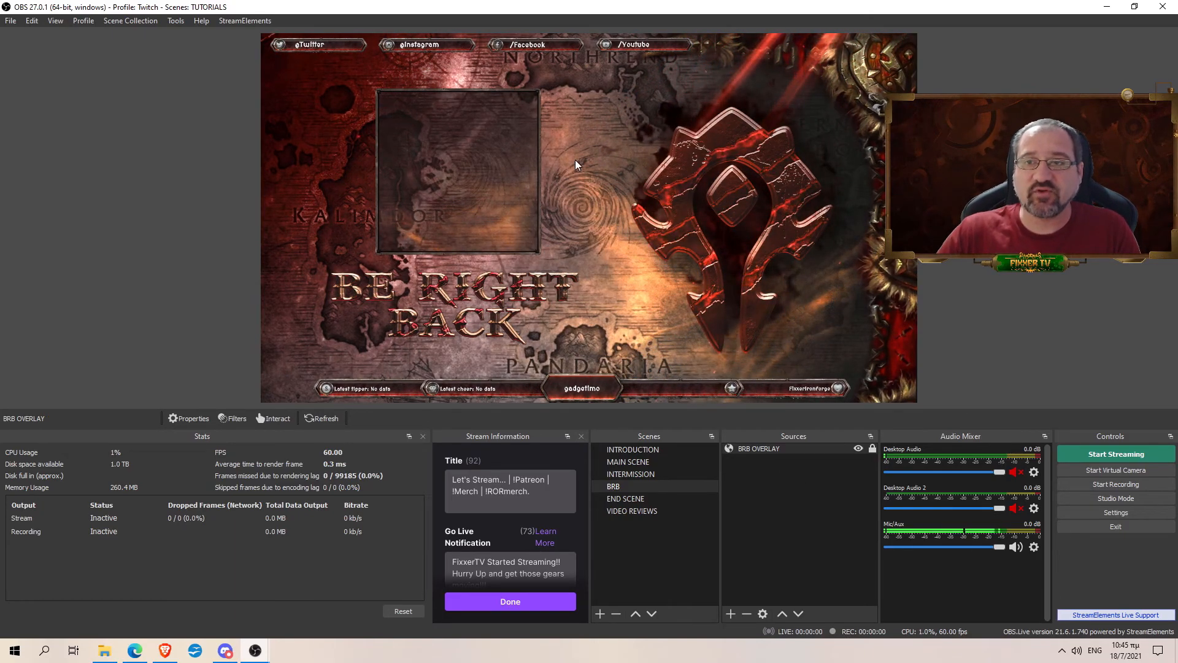
click(532, 46)
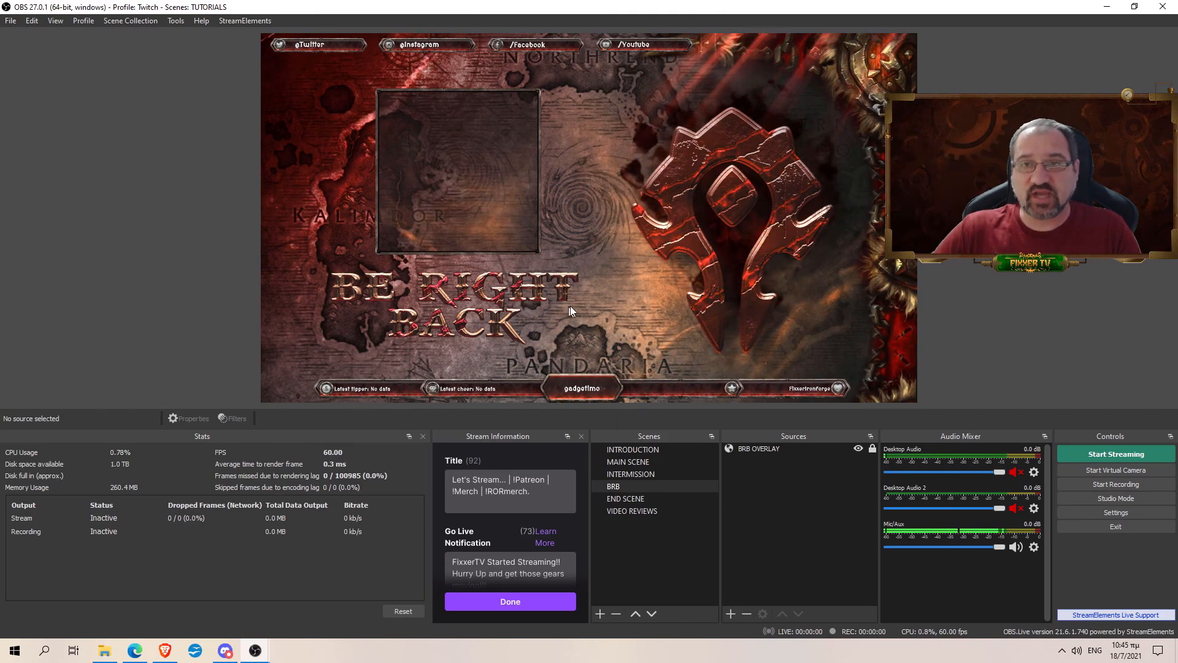
click(657, 450)
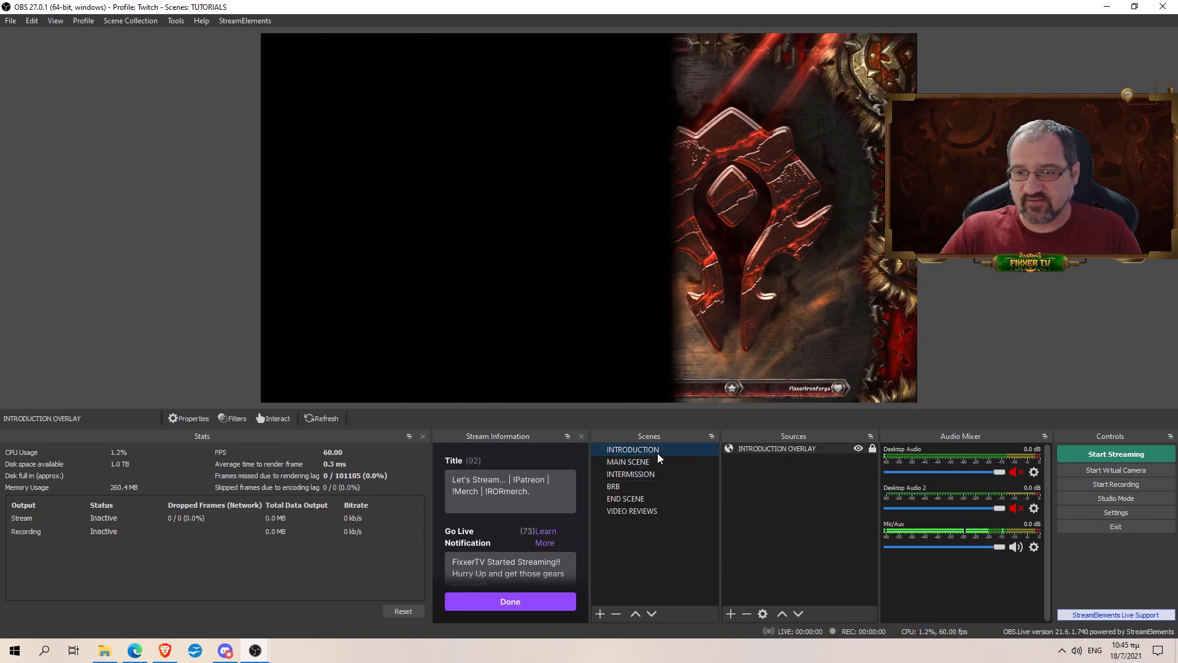